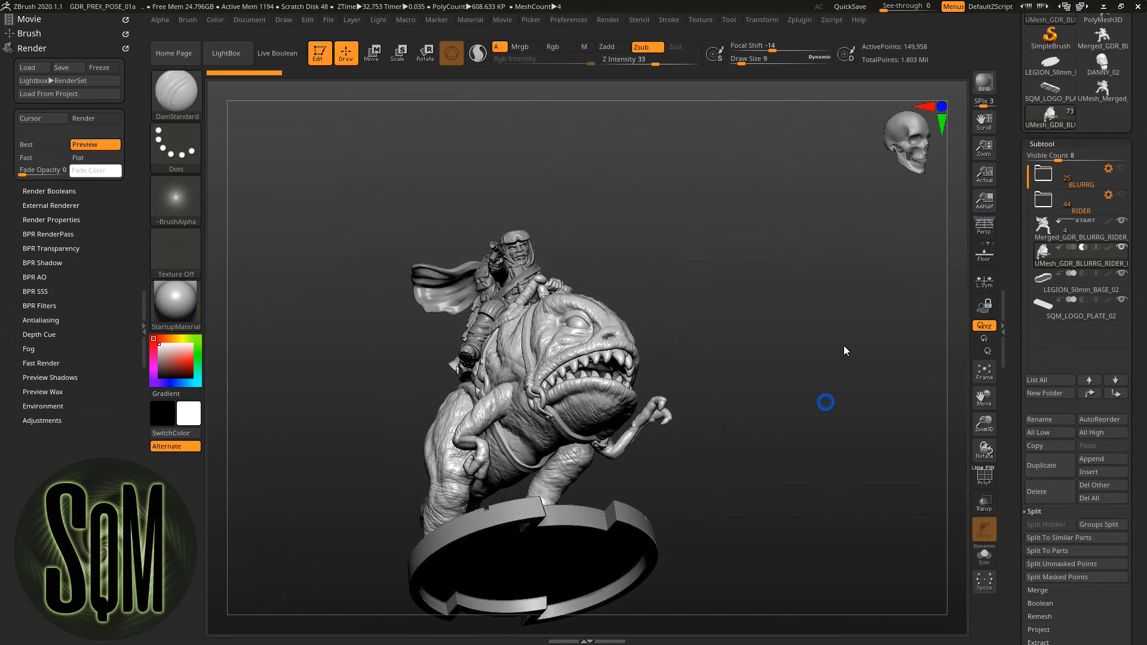
Select the LEGION_50mm_BASE_02 subtool, hide the logo plate and both merged blurrg rider subtools, and show the polyframe.
{"action": "left_click_drag", "start_coordinate": [839, 368], "coordinate": [959, 315]}
{"action": "left_click", "coordinate": [1122, 300]}
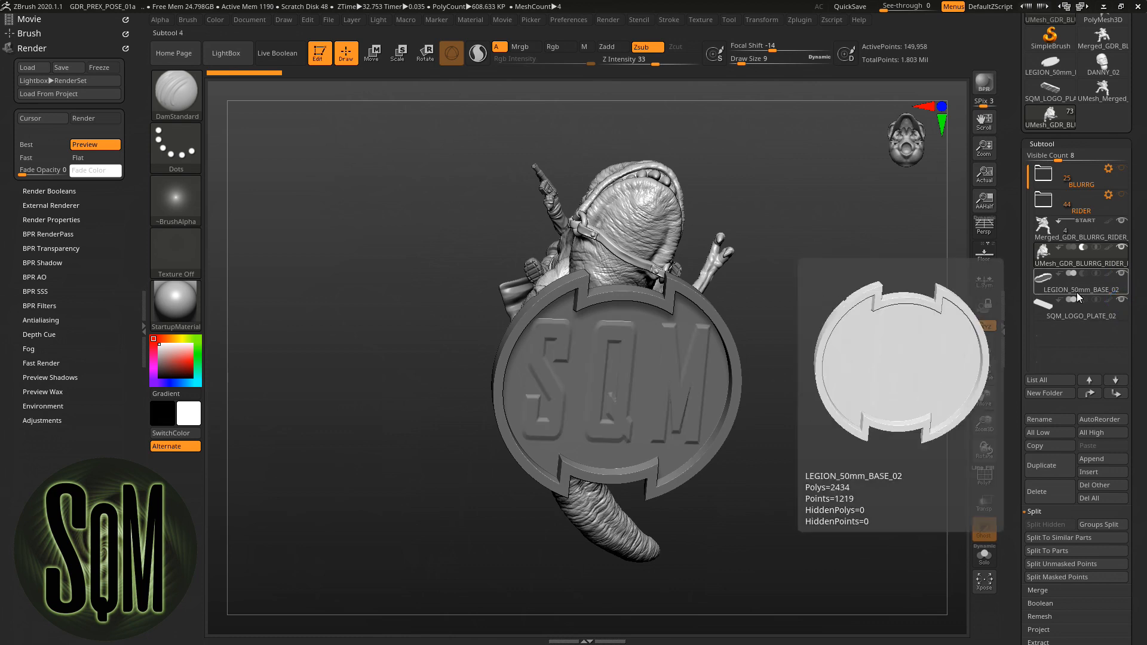
{"action": "left_click_drag", "start_coordinate": [865, 342], "coordinate": [855, 283]}
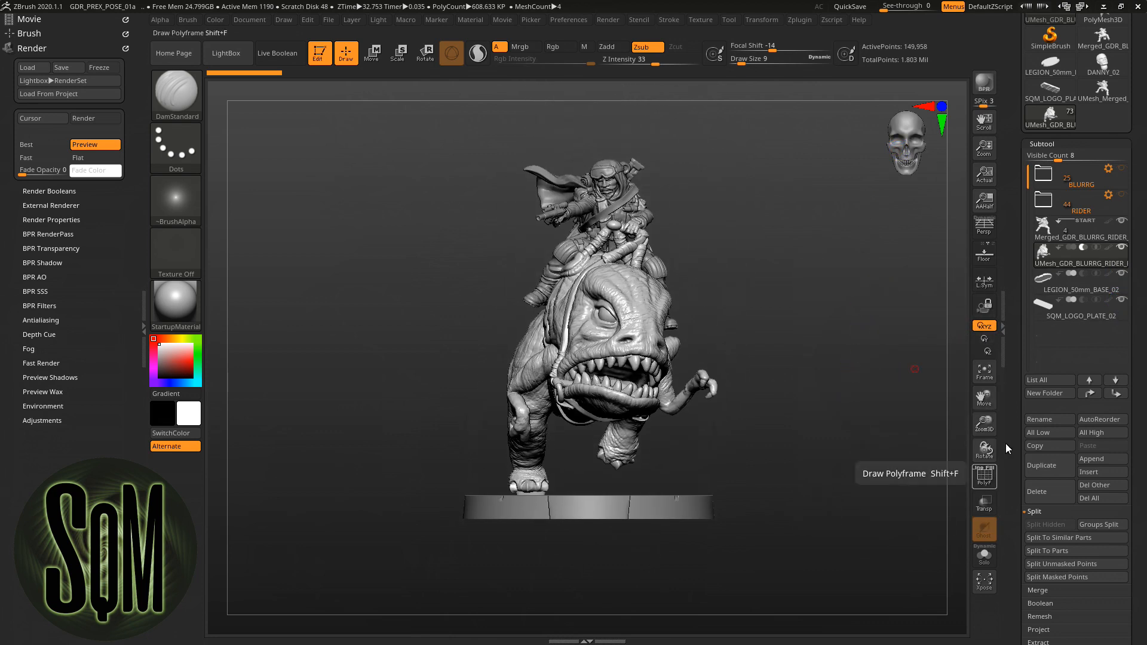
{"action": "left_click", "coordinate": [1084, 276]}
{"action": "left_click_drag", "start_coordinate": [873, 468], "coordinate": [866, 445]}
{"action": "left_click", "coordinate": [985, 478]}
{"action": "left_click", "coordinate": [1122, 247]}
{"action": "left_click", "coordinate": [1122, 221]}
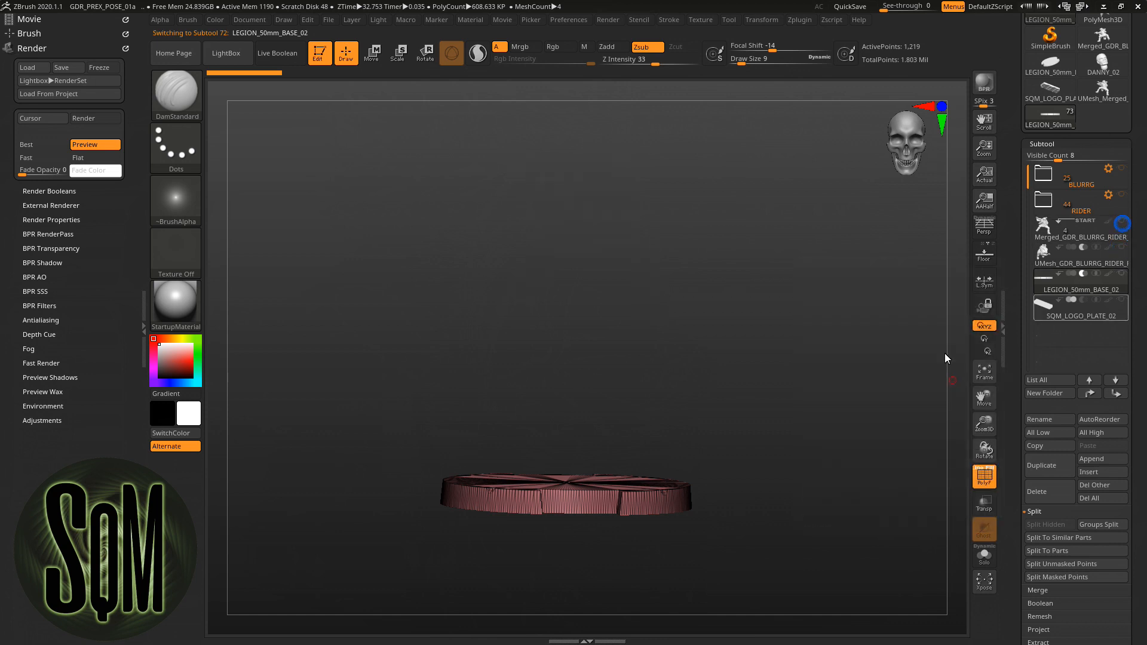
Convert the round base to a DynaMesh at resolution 808.
{"action": "left_click_drag", "start_coordinate": [851, 390], "coordinate": [894, 353], "text": "alt"}
{"action": "left_click", "coordinate": [904, 152]}
{"action": "left_click", "coordinate": [1043, 144]}
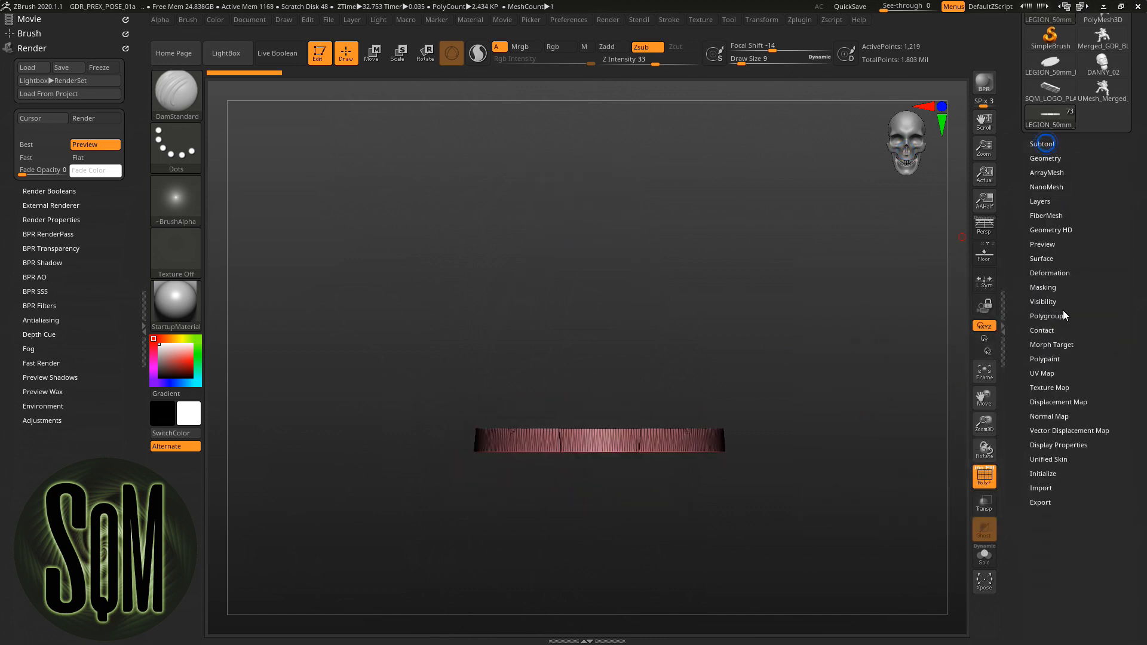
{"action": "left_click", "coordinate": [1046, 158]}
{"action": "left_click", "coordinate": [1045, 341]}
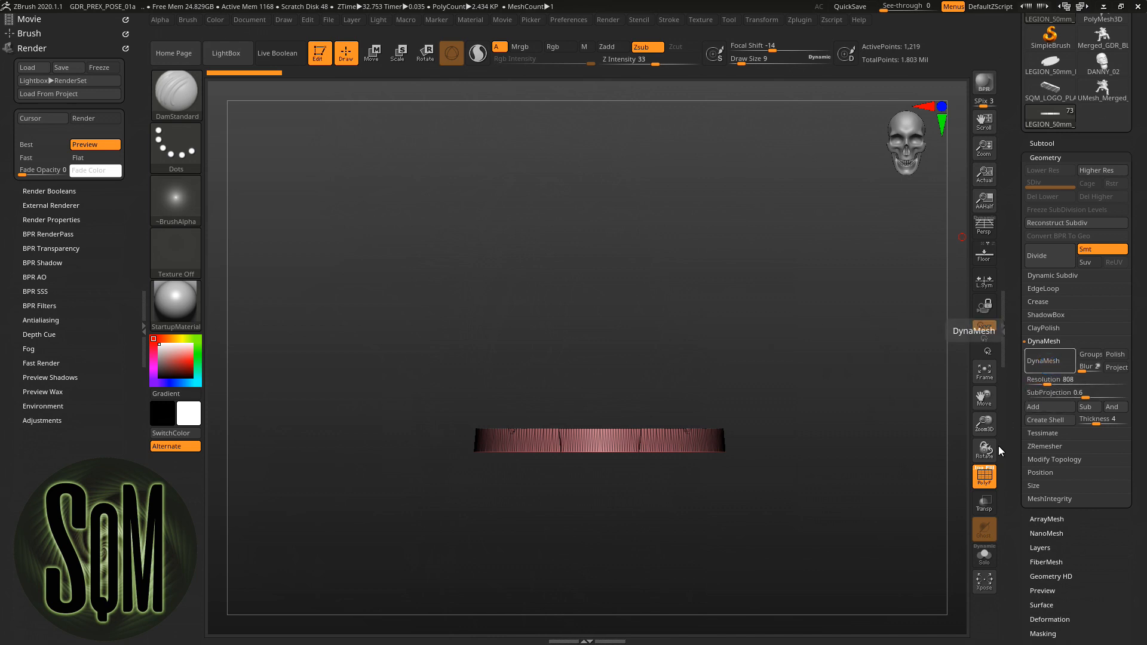
{"action": "left_click_drag", "start_coordinate": [873, 423], "coordinate": [876, 486]}
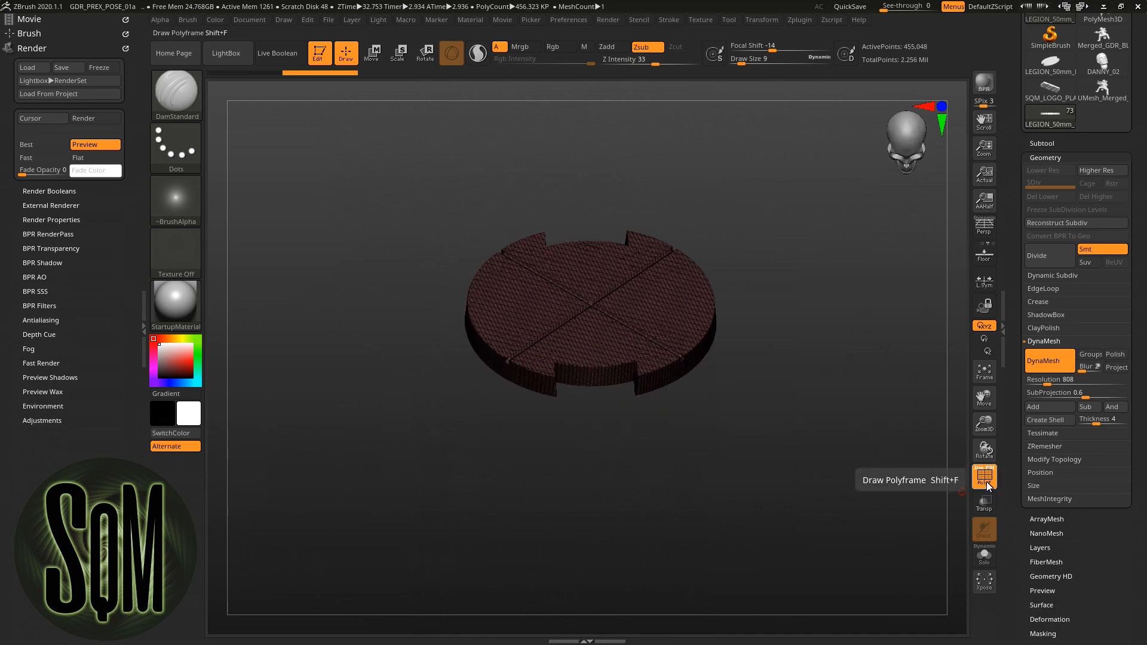
Turn off the polyframe and mask the sides of the base, leaving its top surface unmasked.
{"action": "mouse_move", "coordinate": [565, 340]}
{"action": "right_mouse_down", "text": "ctrl"}
{"action": "mouse_move", "coordinate": [578, 302]}
{"action": "mouse_move", "coordinate": [588, 307]}
{"action": "right_mouse_up", "text": "ctrl"}
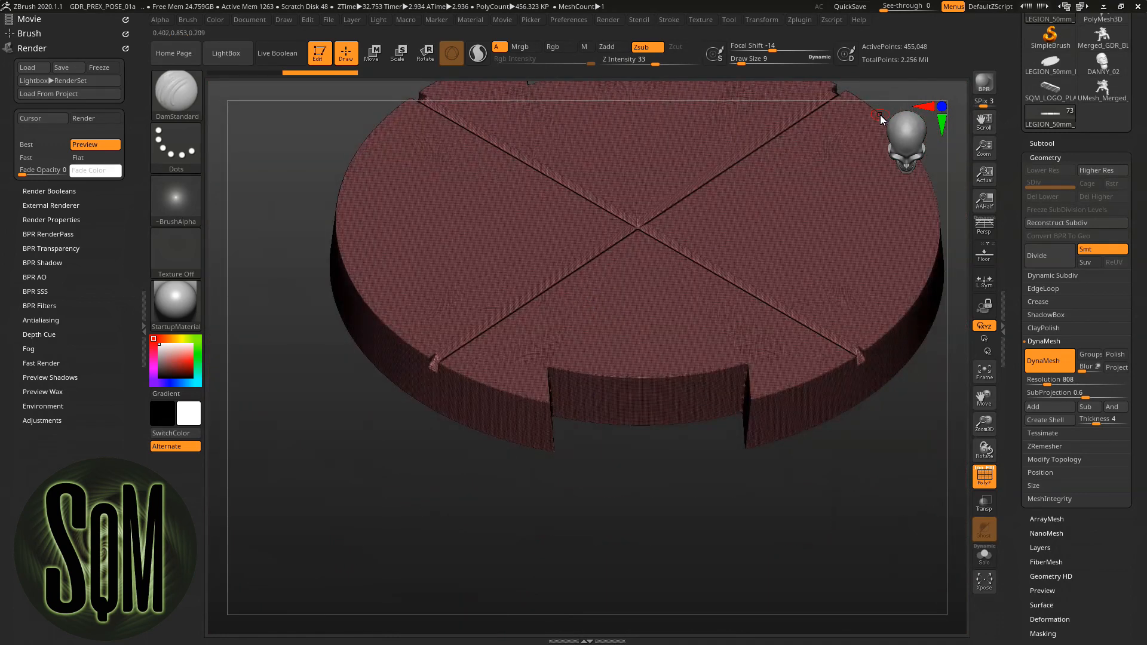
{"action": "left_click", "coordinate": [907, 134]}
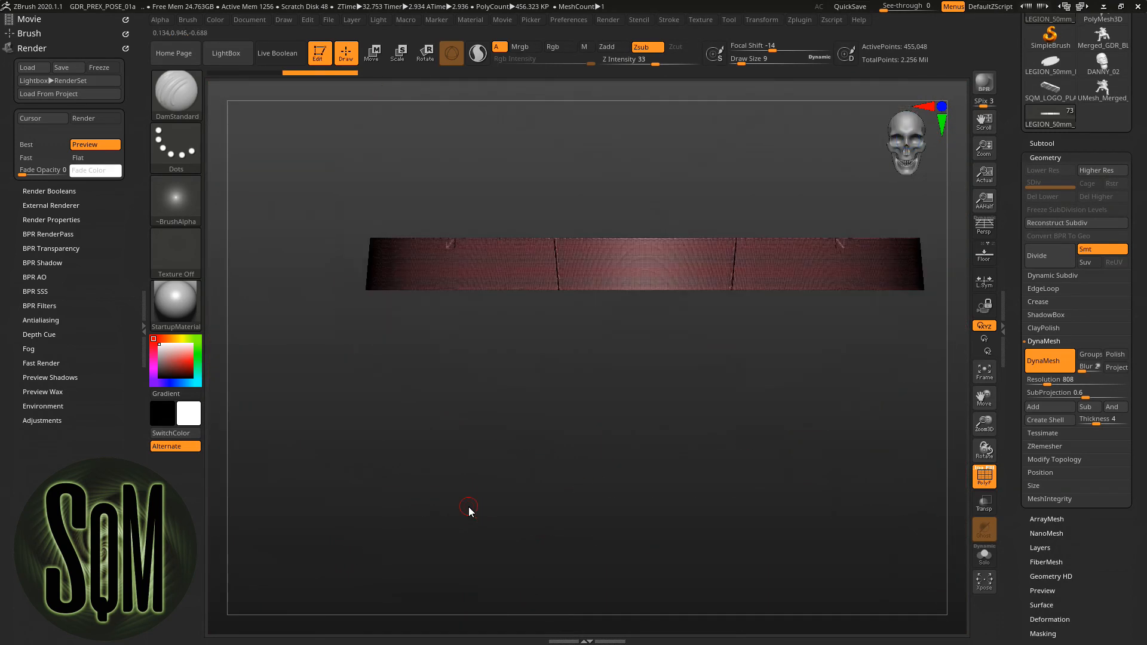
{"action": "right_click_drag", "start_coordinate": [517, 490], "coordinate": [457, 559], "text": "alt"}
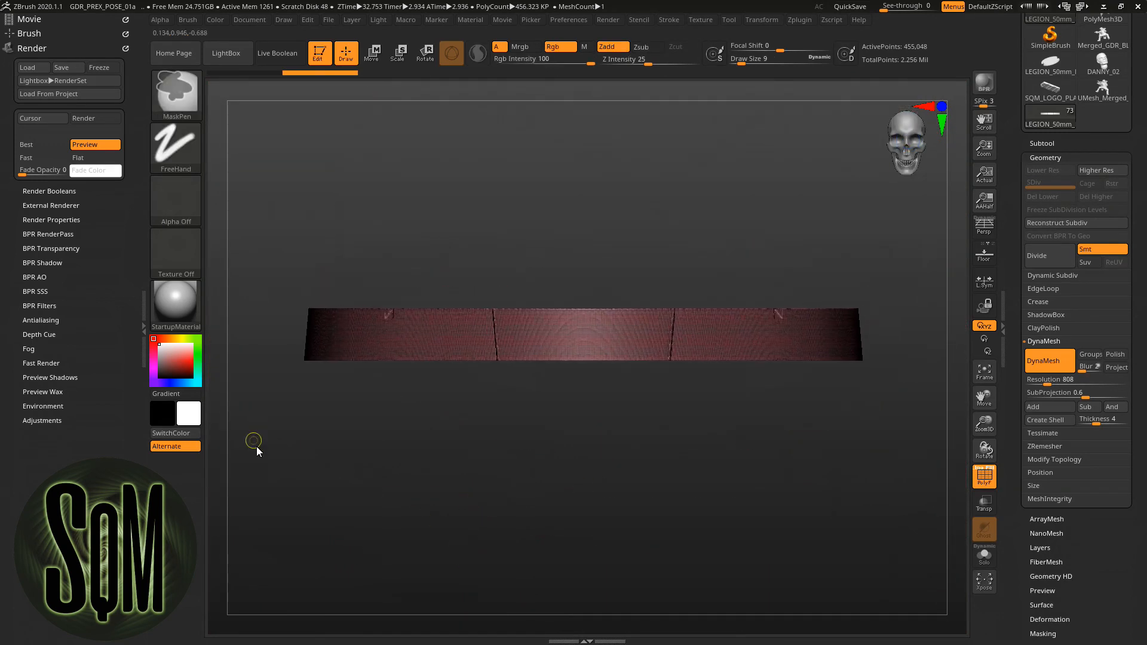
{"action": "left_click", "coordinate": [985, 476]}
{"action": "left_click_drag", "start_coordinate": [260, 427], "coordinate": [920, 311], "text": "ctrl"}
{"action": "left_click_drag", "start_coordinate": [777, 390], "coordinate": [543, 345]}
{"action": "key", "text": "f"}
{"action": "right_click_drag", "start_coordinate": [544, 355], "coordinate": [540, 411]}
{"action": "left_click", "coordinate": [896, 149]}
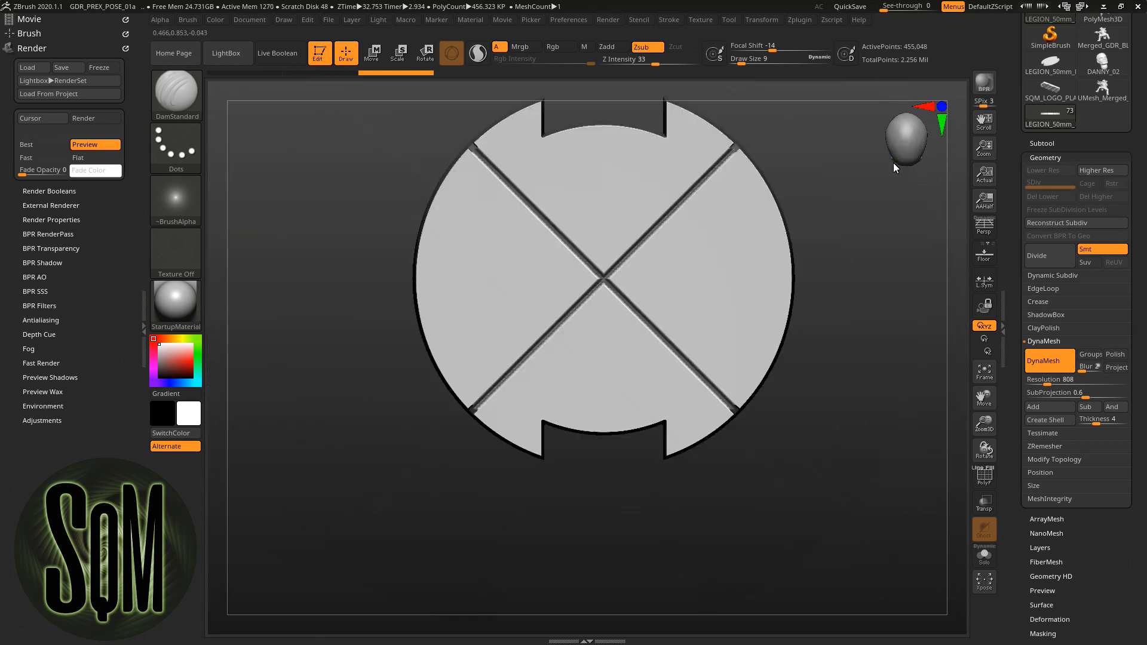
Sculpt two flowing sand ripples across one side of the base's top with the Orb_Cracks1 brush at draw size 72.
{"action": "left_click_drag", "start_coordinate": [876, 202], "coordinate": [831, 274], "text": "alt"}
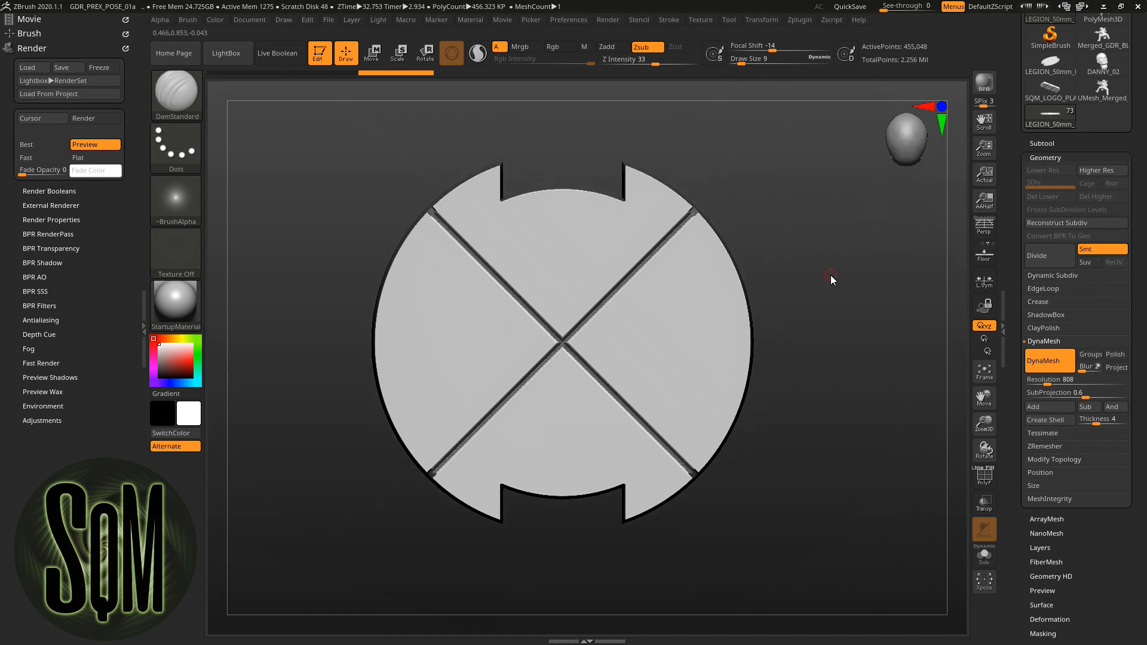
{"action": "mouse_move", "coordinate": [908, 143]}
{"action": "left_mouse_down"}
{"action": "mouse_move", "coordinate": [927, 148]}
{"action": "mouse_move", "coordinate": [896, 153]}
{"action": "left_mouse_up"}
{"action": "key", "text": "b"}
{"action": "key", "text": "o"}
{"action": "key", "text": "c"}
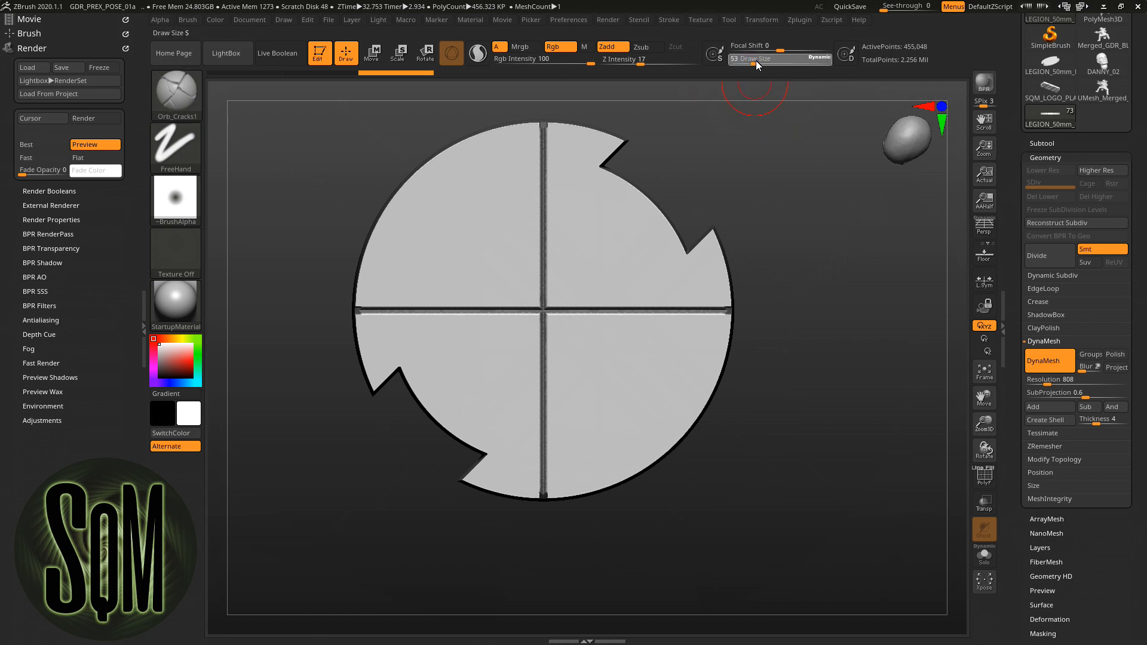
{"action": "left_click_drag", "start_coordinate": [911, 153], "coordinate": [900, 146]}
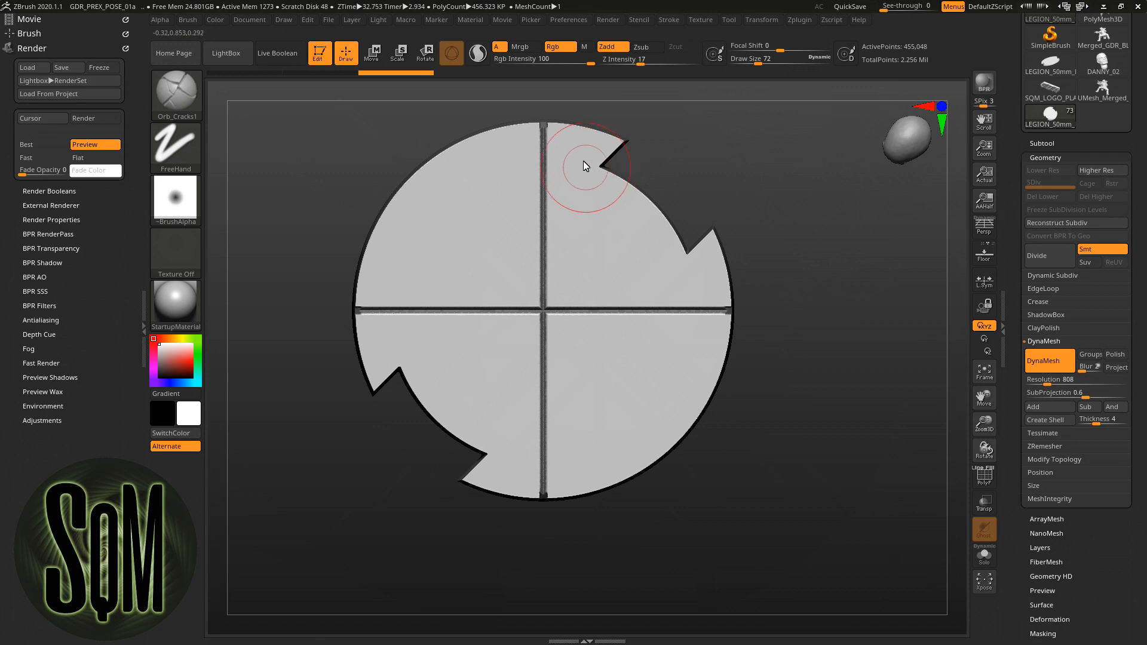
{"action": "mouse_move", "coordinate": [579, 143]}
{"action": "left_mouse_down"}
{"action": "mouse_move", "coordinate": [583, 178]}
{"action": "mouse_move", "coordinate": [665, 288]}
{"action": "mouse_move", "coordinate": [665, 342]}
{"action": "mouse_move", "coordinate": [558, 193]}
{"action": "mouse_move", "coordinate": [642, 466]}
{"action": "left_mouse_up"}
{"action": "left_click_drag", "start_coordinate": [610, 247], "coordinate": [671, 461]}
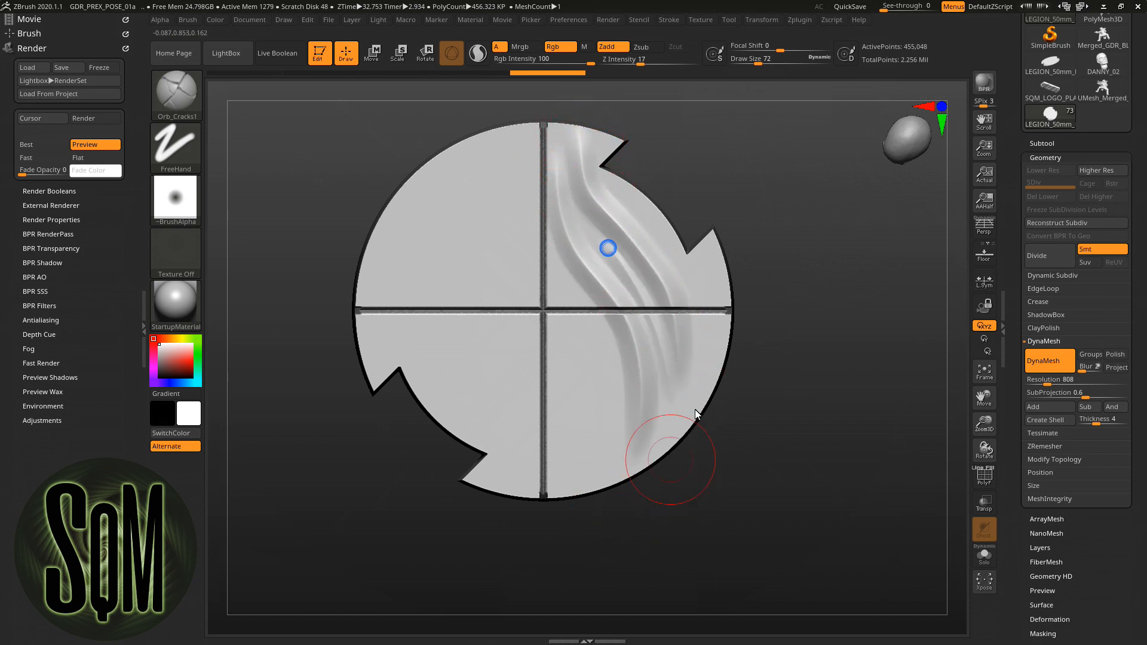
Set the draw size to 101 and sculpt more wavy ripples toward the middle and opposite side, leaving an edge strip smooth.
{"action": "left_click_drag", "start_coordinate": [762, 62], "coordinate": [768, 64]}
{"action": "mouse_move", "coordinate": [524, 152]}
{"action": "left_mouse_down"}
{"action": "mouse_move", "coordinate": [564, 532]}
{"action": "mouse_move", "coordinate": [548, 548]}
{"action": "left_mouse_up"}
{"action": "mouse_move", "coordinate": [702, 269]}
{"action": "left_mouse_down"}
{"action": "mouse_move", "coordinate": [707, 407]}
{"action": "mouse_move", "coordinate": [683, 423]}
{"action": "left_mouse_up"}
{"action": "left_click_drag", "start_coordinate": [471, 182], "coordinate": [537, 472]}
{"action": "mouse_move", "coordinate": [498, 373]}
{"action": "left_mouse_down"}
{"action": "mouse_move", "coordinate": [512, 457]}
{"action": "mouse_move", "coordinate": [545, 535]}
{"action": "left_mouse_up"}
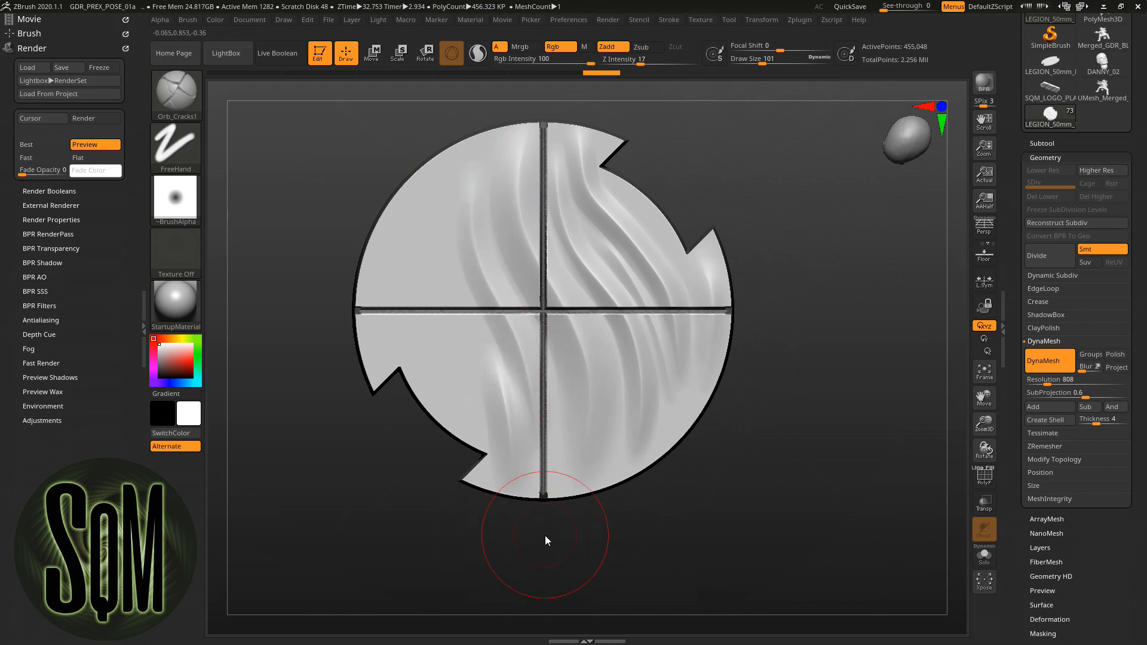
{"action": "left_click_drag", "start_coordinate": [443, 174], "coordinate": [468, 503]}
{"action": "left_click_drag", "start_coordinate": [668, 266], "coordinate": [671, 281]}
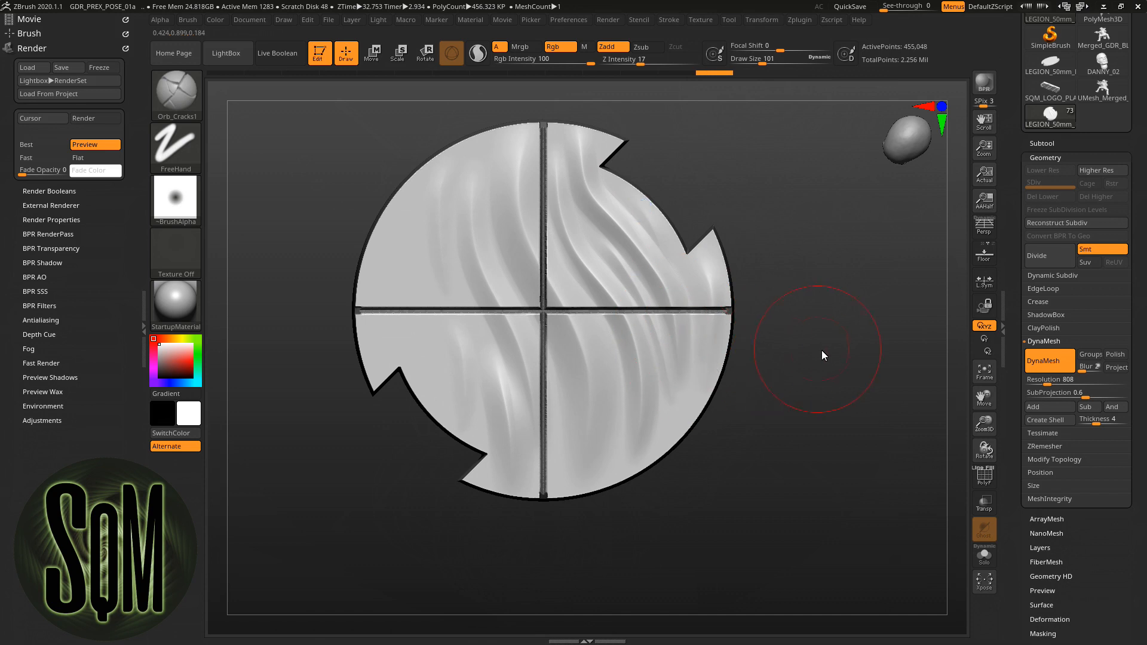
Paint a mask over the rippled area and set up the Standard brush with a cracked-ground alpha and DragRect stroke.
{"action": "left_click_drag", "start_coordinate": [860, 277], "coordinate": [846, 389]}
{"action": "left_click", "coordinate": [909, 145]}
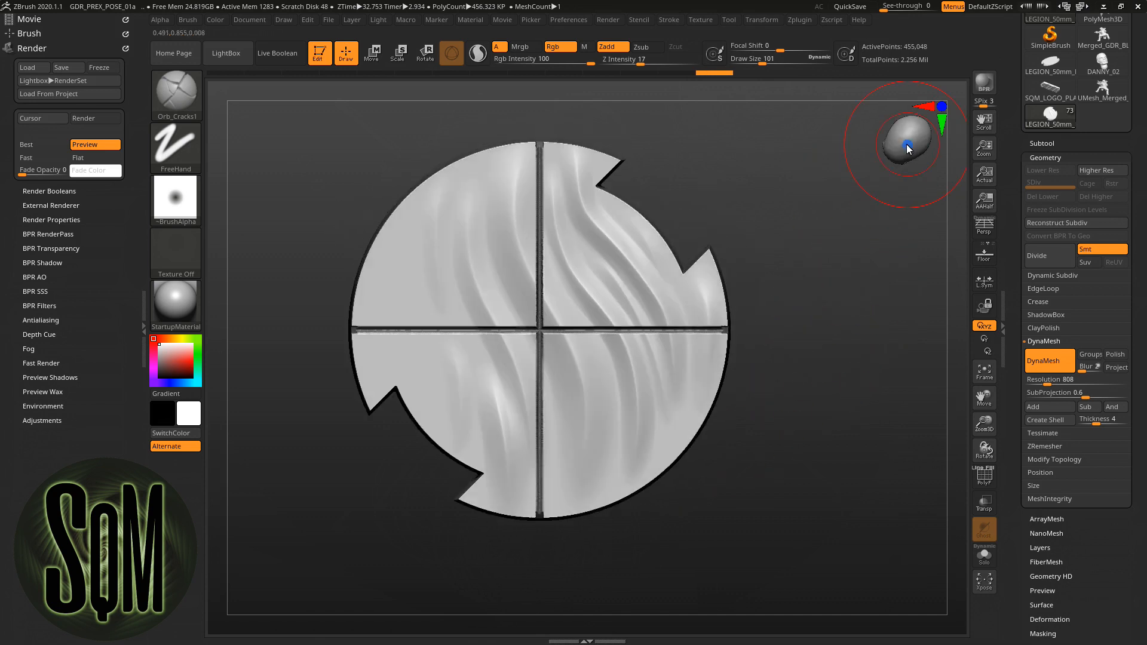
{"action": "mouse_move", "coordinate": [714, 353]}
{"action": "left_mouse_down", "text": "ctrl"}
{"action": "mouse_move", "coordinate": [687, 454]}
{"action": "mouse_move", "coordinate": [651, 282]}
{"action": "mouse_move", "coordinate": [576, 298]}
{"action": "mouse_move", "coordinate": [493, 224]}
{"action": "mouse_move", "coordinate": [476, 274]}
{"action": "mouse_move", "coordinate": [533, 483]}
{"action": "mouse_move", "coordinate": [499, 504]}
{"action": "mouse_move", "coordinate": [619, 495]}
{"action": "left_mouse_up", "text": "ctrl"}
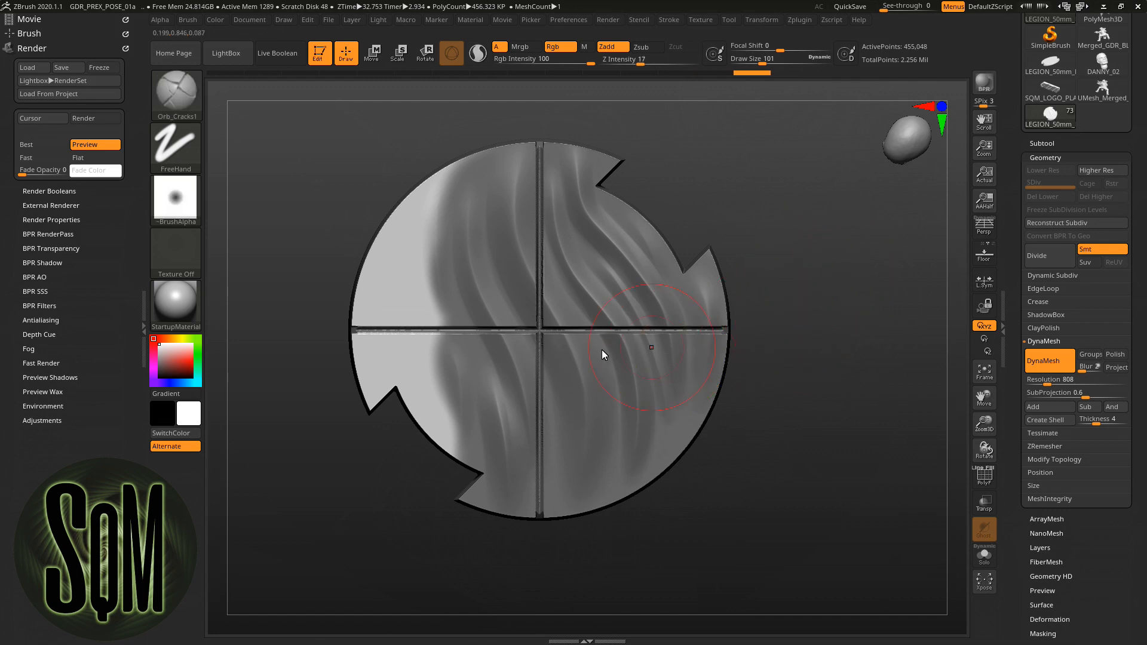
{"action": "key", "text": "b"}
{"action": "key", "text": "s"}
{"action": "key", "text": "t"}
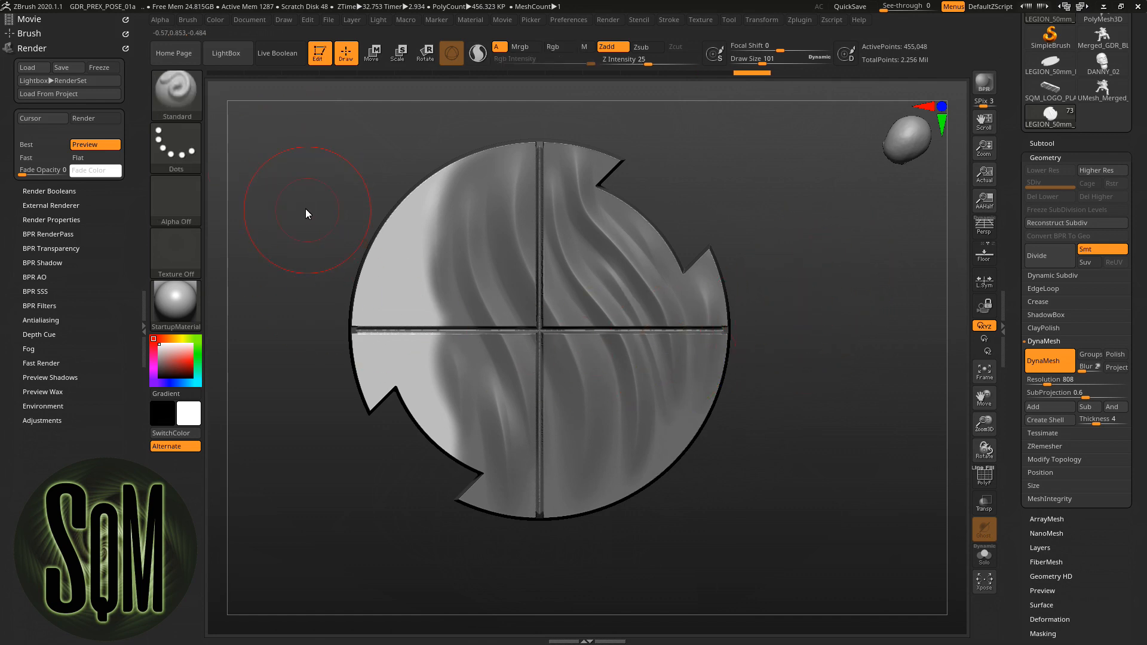
{"action": "left_click", "coordinate": [187, 206]}
{"action": "left_click", "coordinate": [605, 256]}
Stamp the cracked texture on the unmasked strip, undo it, and stamp it again with Z Intensity 19.
{"action": "mouse_move", "coordinate": [427, 431]}
{"action": "left_mouse_down"}
{"action": "mouse_move", "coordinate": [390, 555]}
{"action": "mouse_move", "coordinate": [349, 592]}
{"action": "mouse_move", "coordinate": [360, 526]}
{"action": "left_mouse_up"}
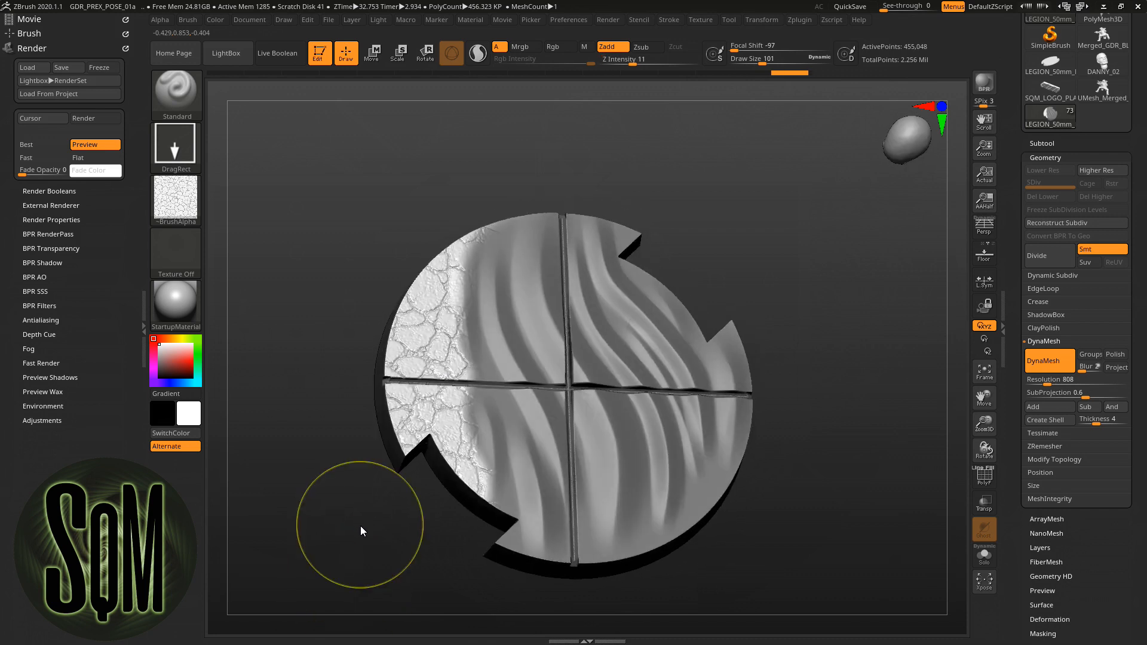
{"action": "key", "text": "ctrl+z"}
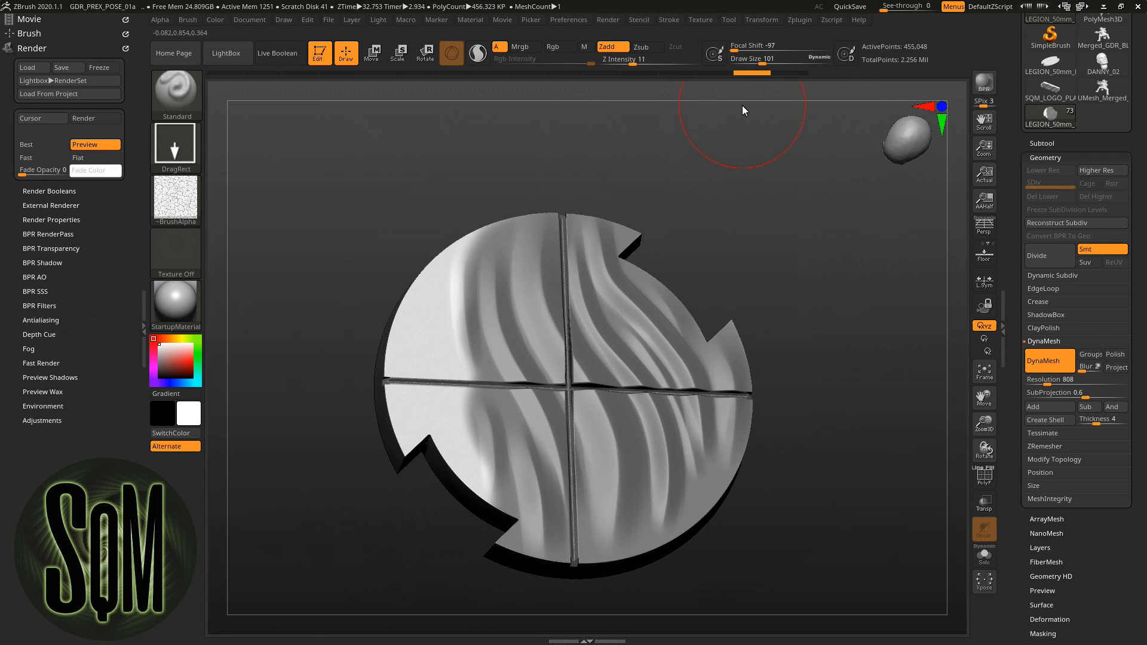
{"action": "left_click_drag", "start_coordinate": [633, 64], "coordinate": [637, 66]}
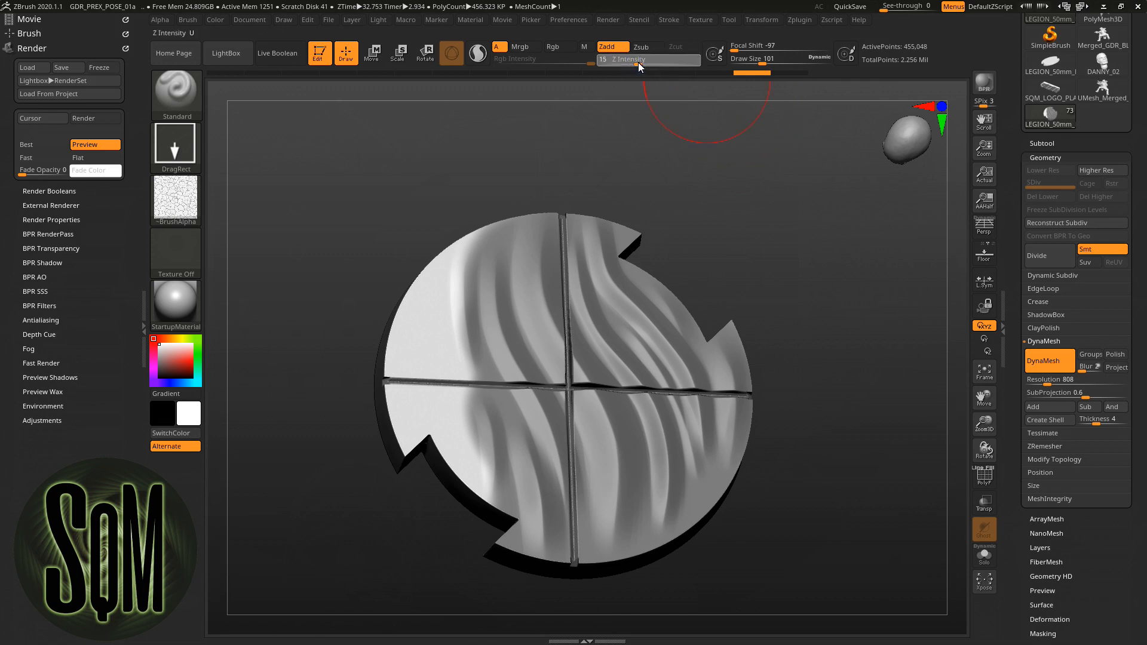
{"action": "left_click", "coordinate": [901, 159]}
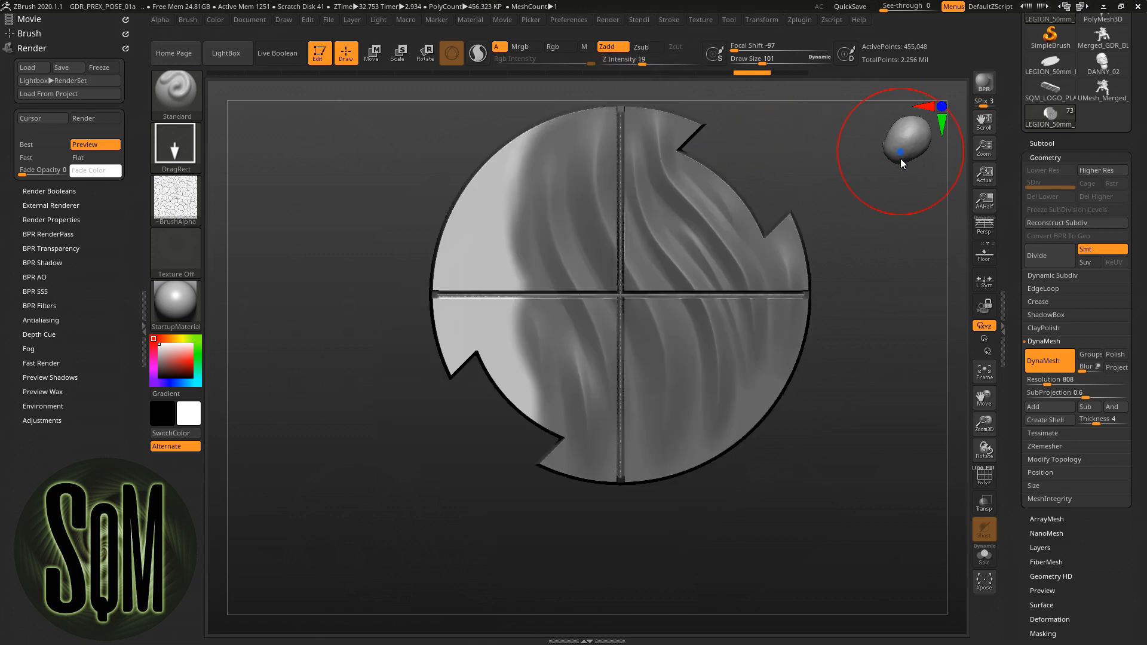
{"action": "left_click_drag", "start_coordinate": [484, 276], "coordinate": [341, 523]}
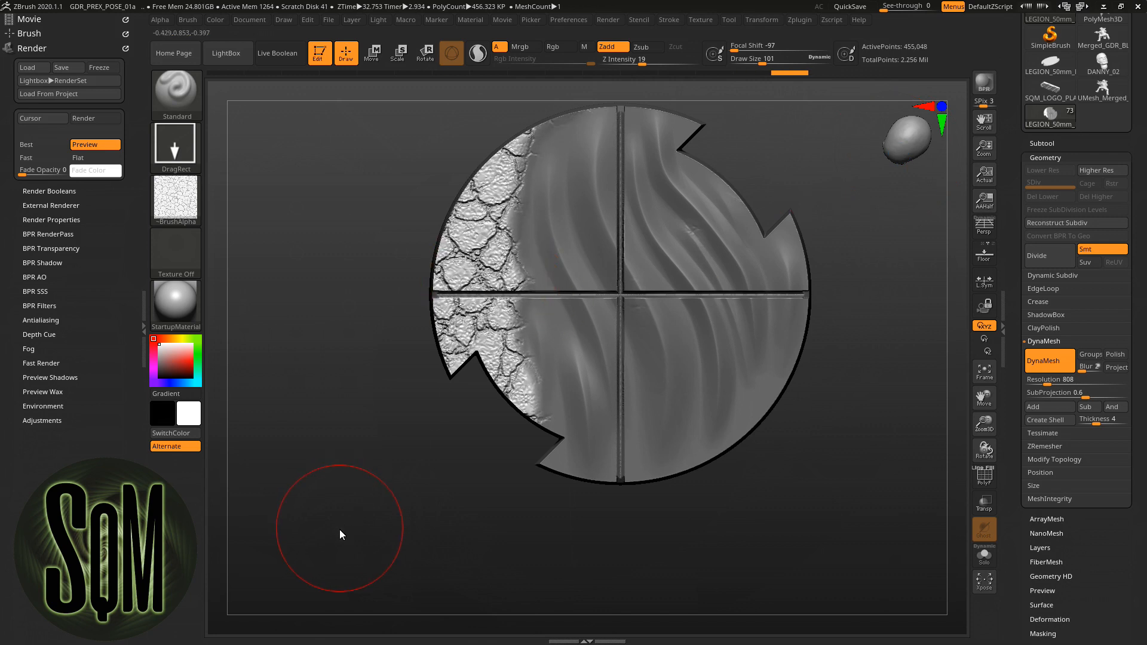
{"action": "left_click_drag", "start_coordinate": [819, 488], "coordinate": [840, 353]}
{"action": "left_click_drag", "start_coordinate": [581, 506], "coordinate": [587, 538]}
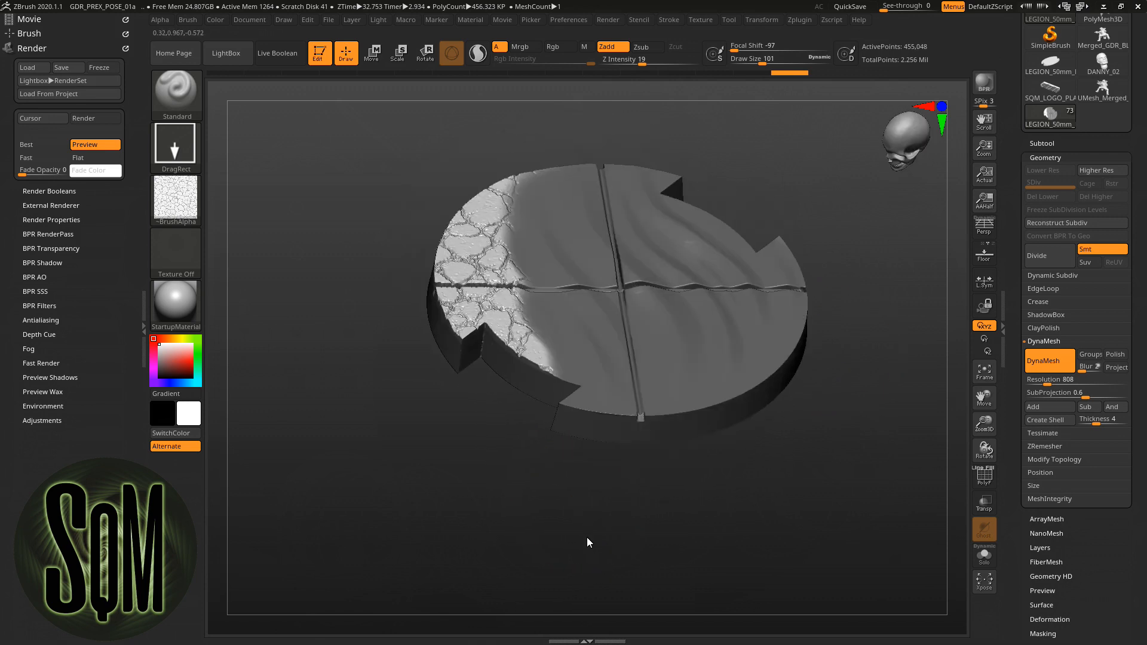
Center the move gizmo on the unmasked cracked area and shift that area slightly downward.
{"action": "left_click", "coordinate": [371, 52]}
{"action": "left_click", "coordinate": [909, 124]}
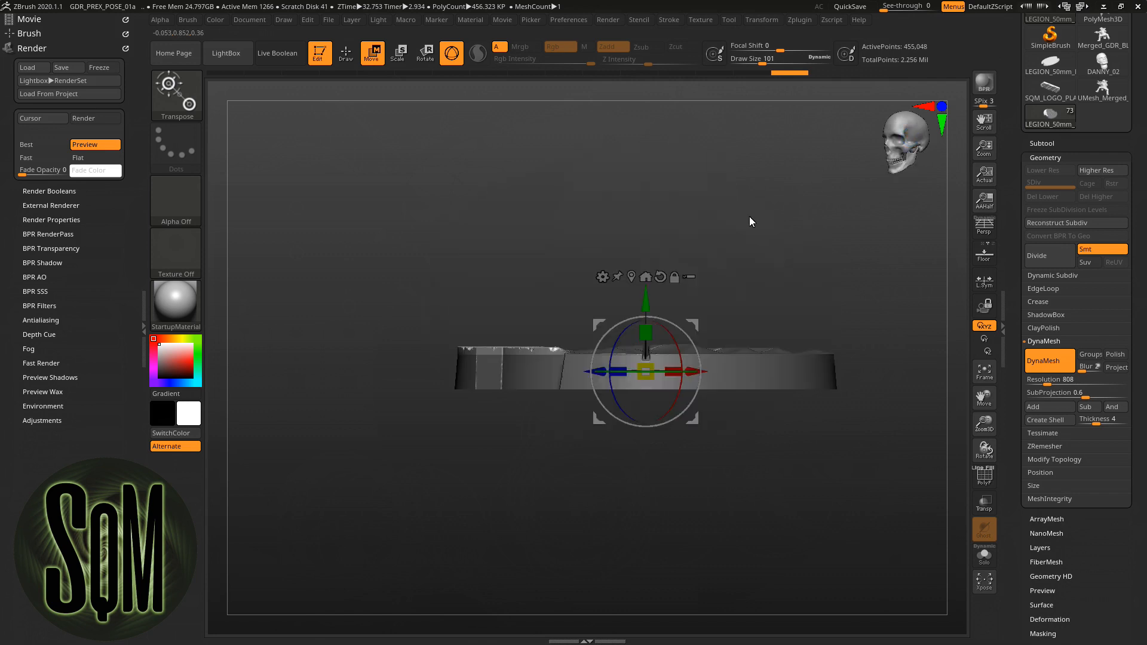
{"action": "left_click", "coordinate": [632, 277]}
{"action": "left_click_drag", "start_coordinate": [632, 281], "coordinate": [633, 290]}
{"action": "left_click_drag", "start_coordinate": [704, 219], "coordinate": [708, 279]}
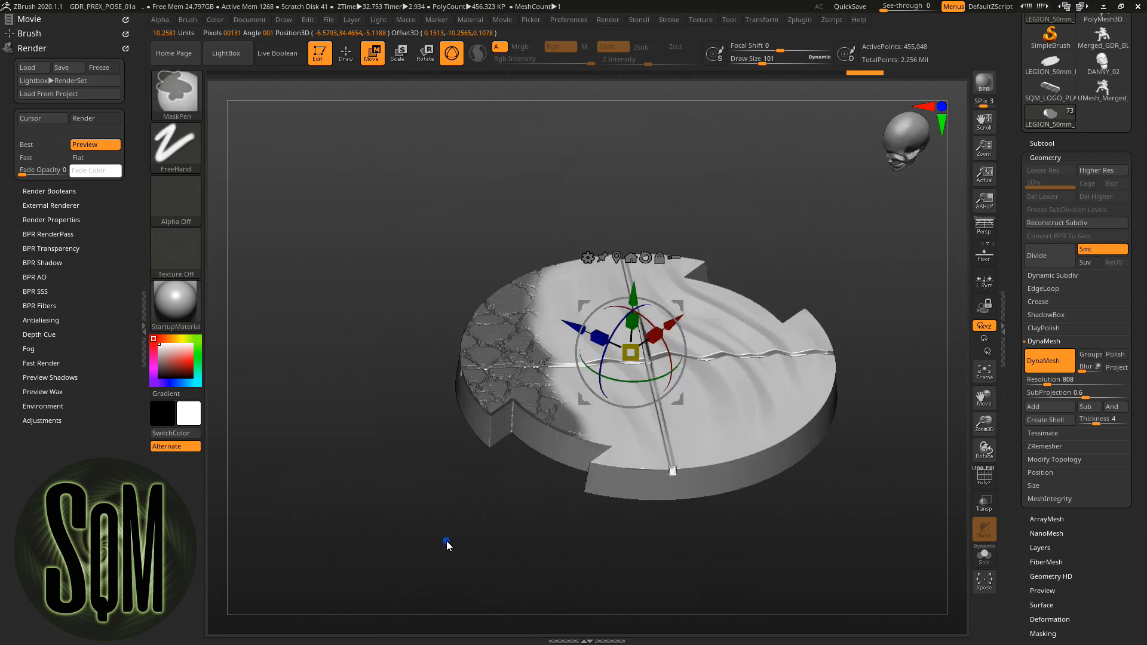
Invert the mask to protect the cracked area and mask the sides of the base.
{"action": "left_click", "coordinate": [449, 541]}
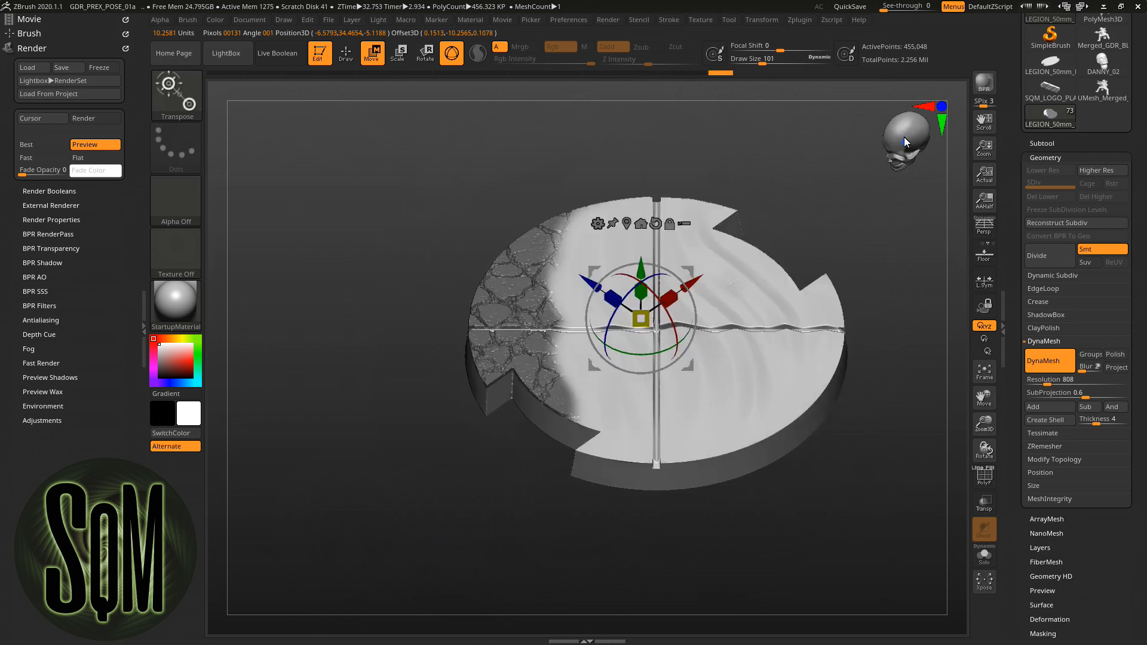
{"action": "left_click", "coordinate": [905, 133]}
{"action": "left_click_drag", "start_coordinate": [405, 532], "coordinate": [863, 406], "text": "ctrl"}
Move the unmasked rippled sand surface slightly upward relative to the cracked area.
{"action": "left_click_drag", "start_coordinate": [647, 336], "coordinate": [644, 326]}
{"action": "left_click_drag", "start_coordinate": [780, 276], "coordinate": [788, 302]}
{"action": "left_click_drag", "start_coordinate": [641, 338], "coordinate": [641, 338]}
{"action": "mouse_move", "coordinate": [767, 261]}
{"action": "left_mouse_down"}
{"action": "mouse_move", "coordinate": [801, 278]}
{"action": "mouse_move", "coordinate": [820, 309]}
{"action": "mouse_move", "coordinate": [798, 301]}
{"action": "left_mouse_up"}
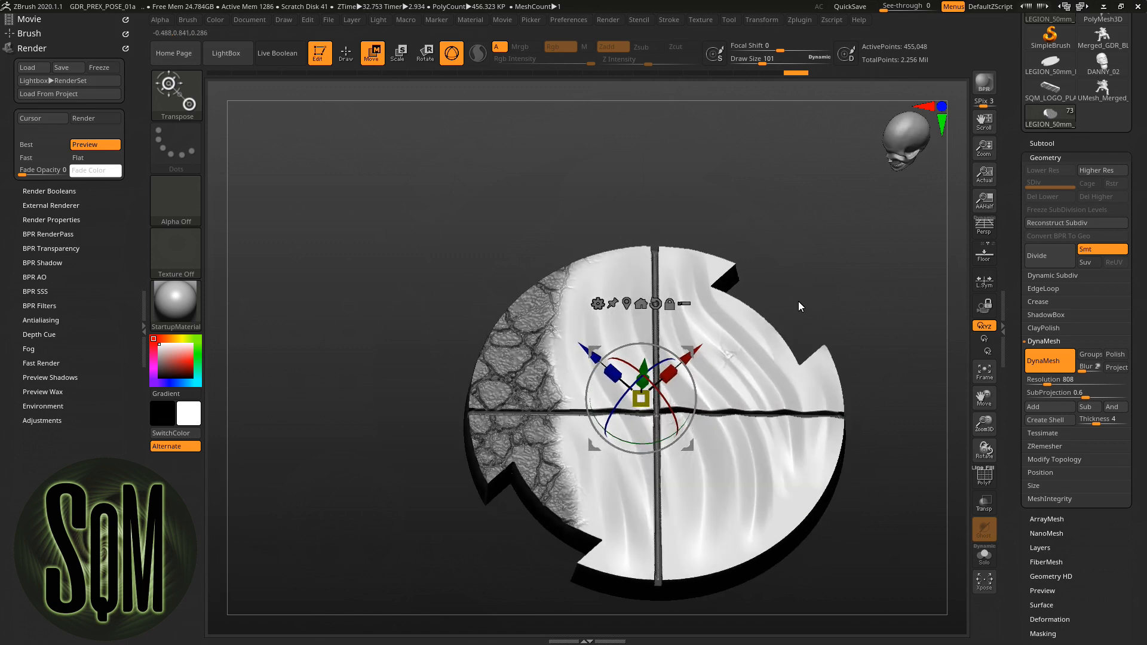
{"action": "left_click_drag", "start_coordinate": [799, 224], "coordinate": [862, 318], "text": "ctrl"}
{"action": "mouse_move", "coordinate": [865, 258]}
{"action": "left_mouse_down"}
{"action": "mouse_move", "coordinate": [863, 217]}
{"action": "mouse_move", "coordinate": [859, 245]}
{"action": "left_mouse_up"}
{"action": "left_click", "coordinate": [893, 150]}
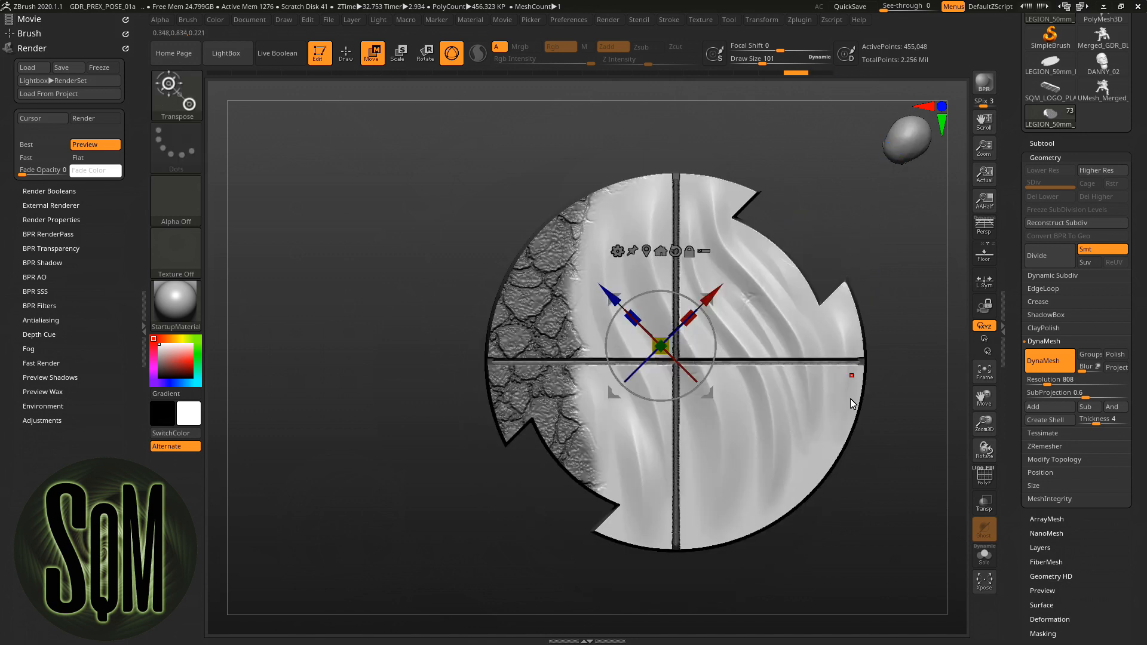
{"action": "left_click_drag", "start_coordinate": [854, 514], "coordinate": [751, 390], "text": "alt"}
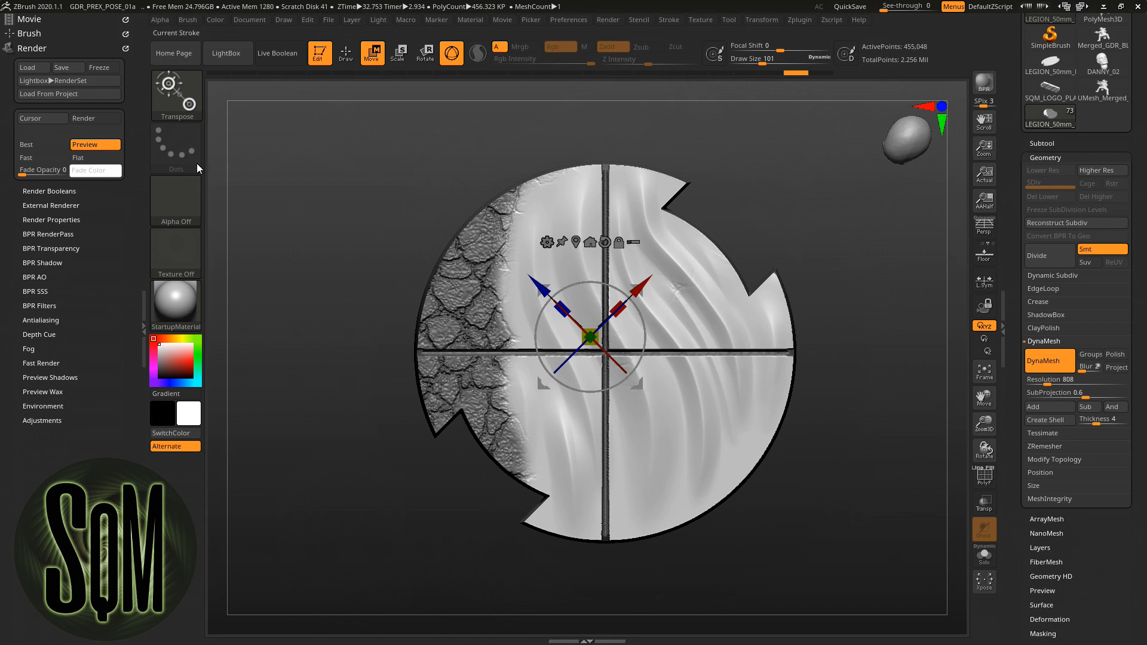
Set up the Standard brush with the WhiteSand alpha and the Dots stroke for surface grain.
{"action": "left_click_drag", "start_coordinate": [357, 276], "coordinate": [360, 271]}
{"action": "key", "text": "q"}
{"action": "key", "text": "b"}
{"action": "left_click", "coordinate": [359, 287]}
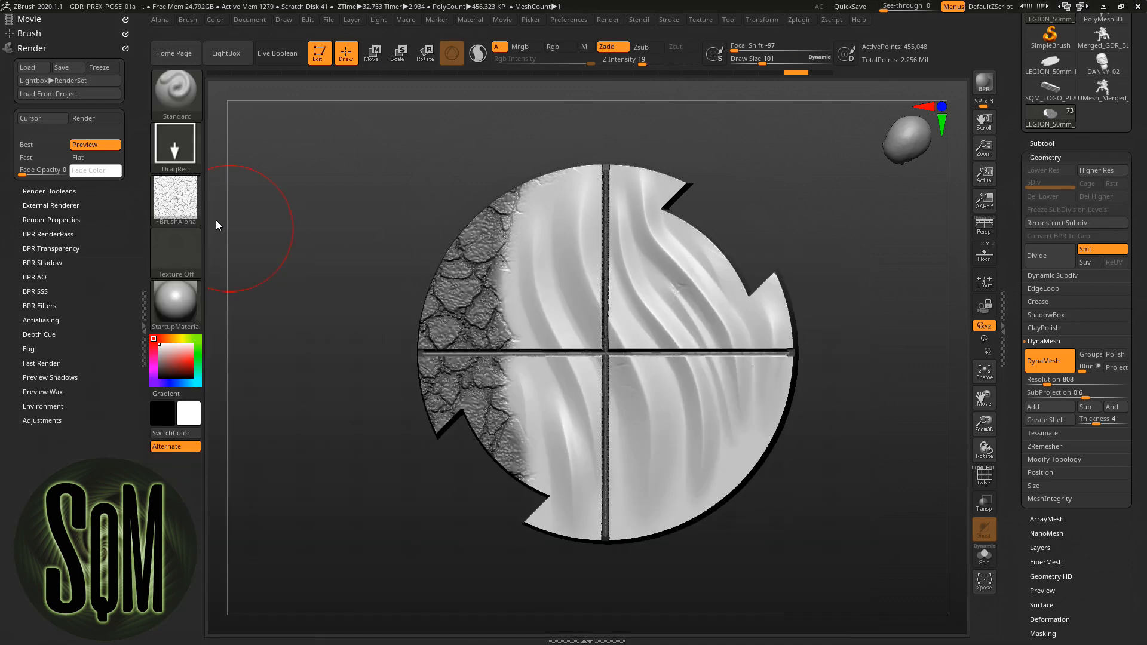
{"action": "left_click", "coordinate": [187, 209]}
{"action": "left_click", "coordinate": [299, 388]}
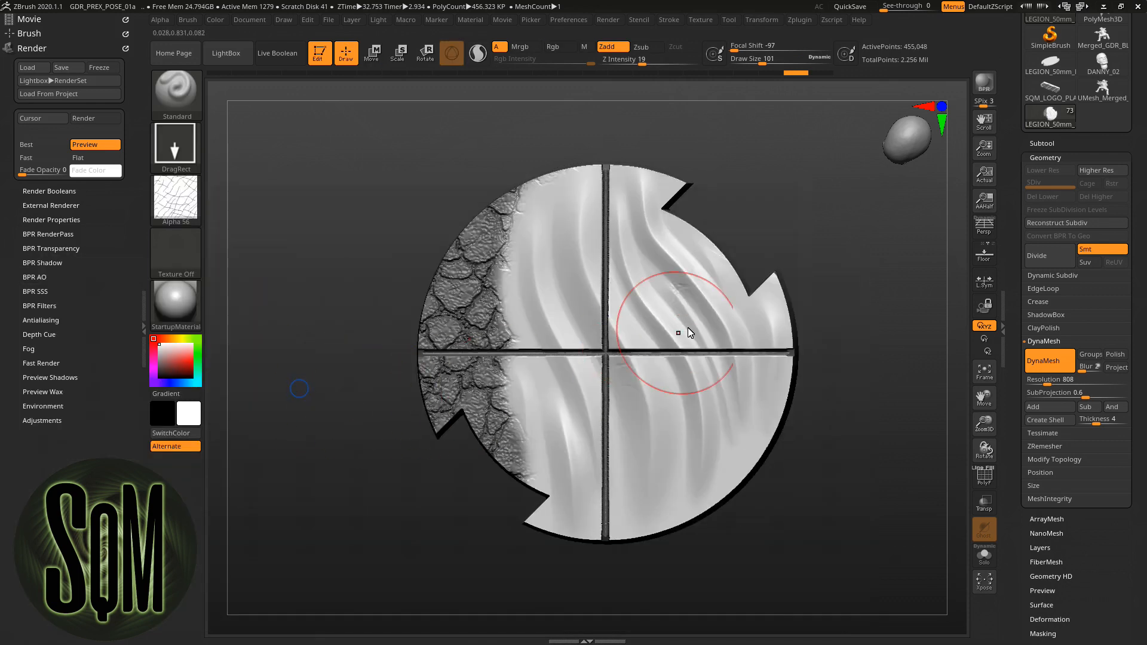
{"action": "left_click", "coordinate": [181, 209]}
{"action": "left_click", "coordinate": [763, 384]}
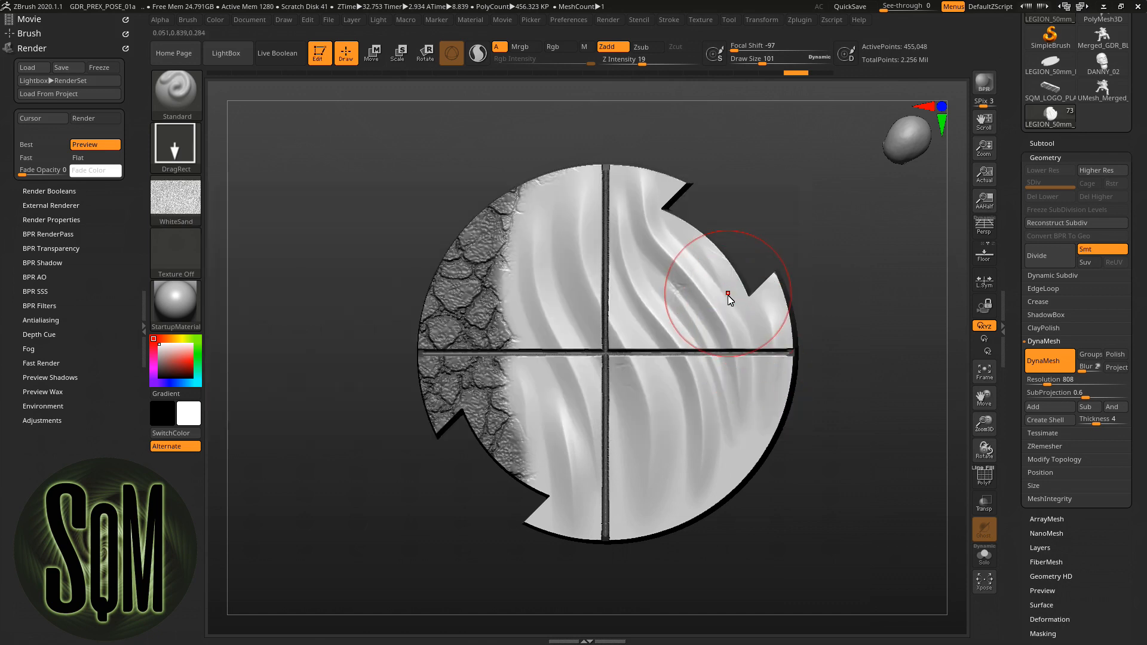
{"action": "left_click", "coordinate": [181, 151]}
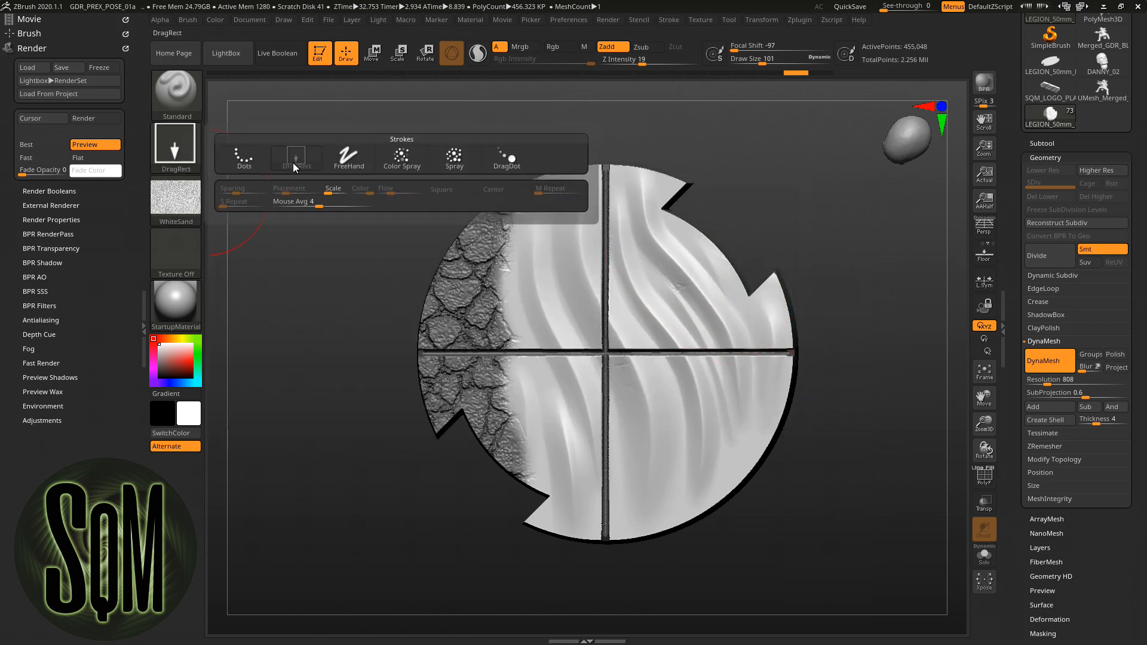
{"action": "left_click", "coordinate": [243, 157]}
Paint a trial grain stroke across the ripples, undo it, and set the brush's Focal Shift to 0.
{"action": "left_click_drag", "start_coordinate": [648, 187], "coordinate": [756, 363]}
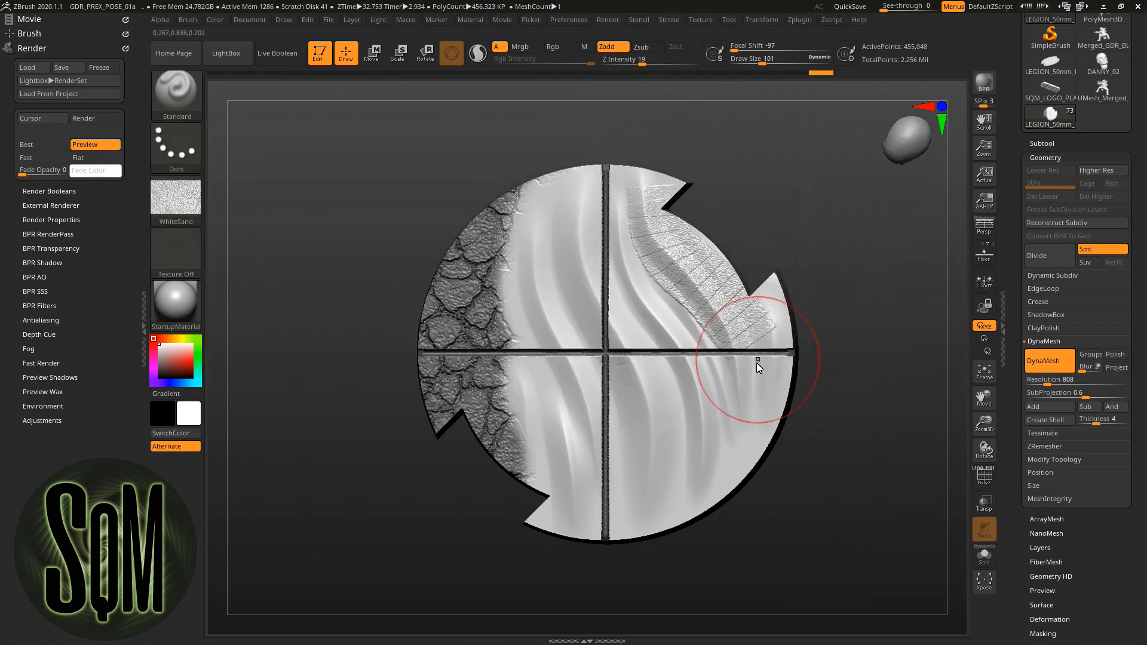
{"action": "key", "text": "ctrl+z"}
{"action": "left_click", "coordinate": [778, 53]}
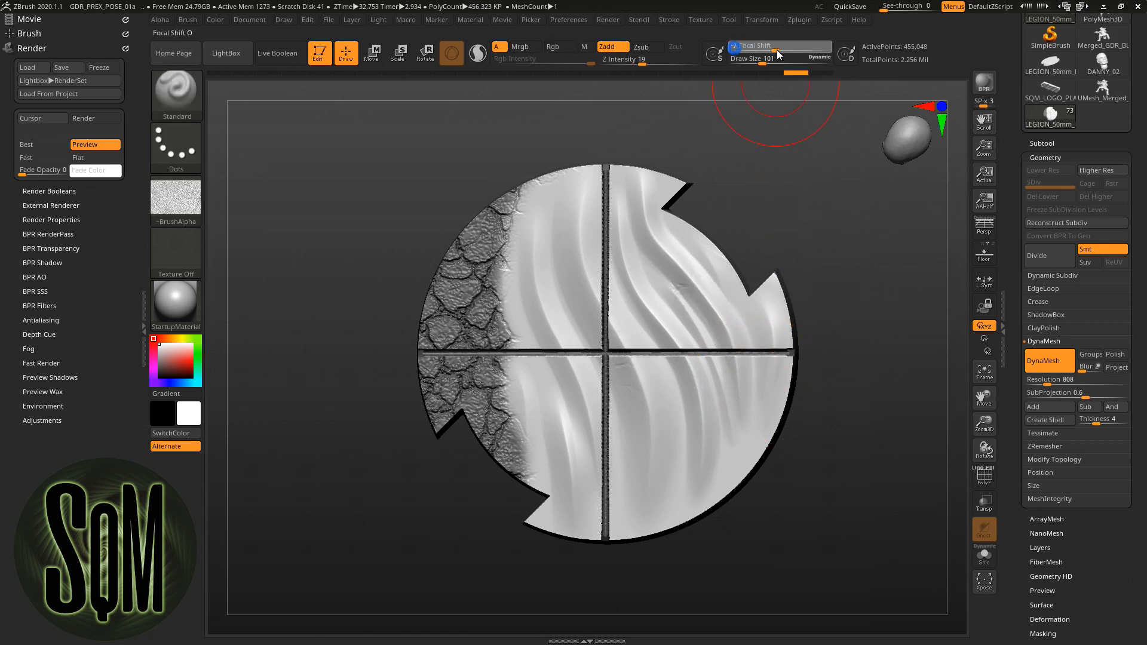
Brush the WhiteSand grain over the ripples on the half of the base farthest from the cracked earth.
{"action": "mouse_move", "coordinate": [621, 182]}
{"action": "left_mouse_down"}
{"action": "mouse_move", "coordinate": [687, 224]}
{"action": "mouse_move", "coordinate": [707, 292]}
{"action": "mouse_move", "coordinate": [777, 350]}
{"action": "left_mouse_up"}
{"action": "left_click_drag", "start_coordinate": [615, 198], "coordinate": [687, 597]}
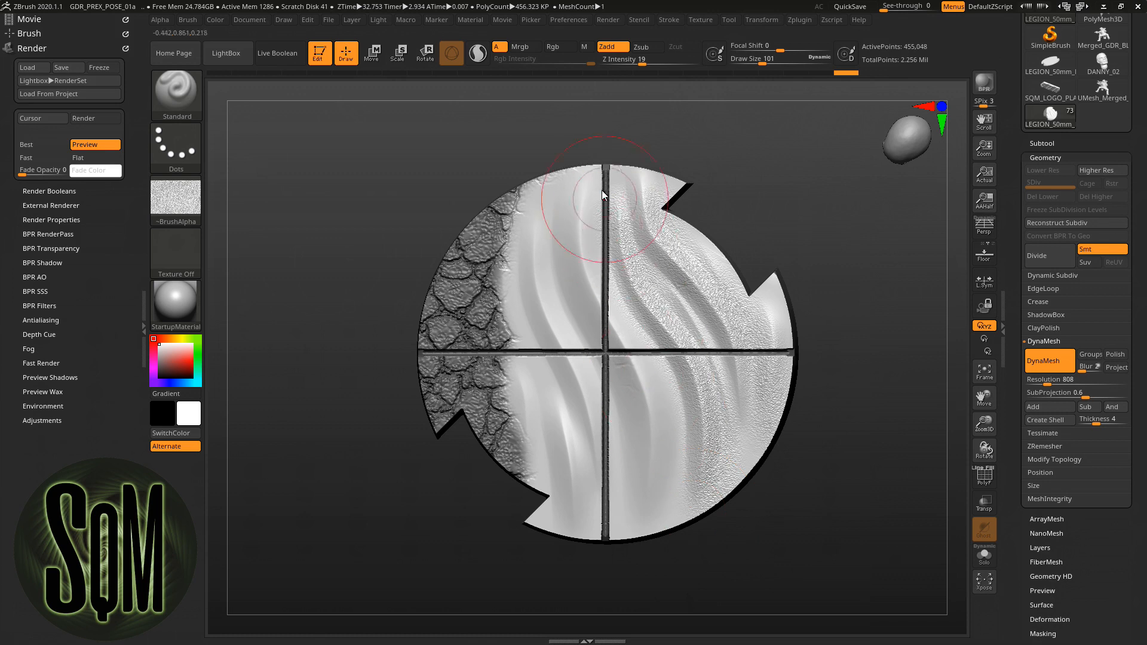
{"action": "left_click_drag", "start_coordinate": [598, 214], "coordinate": [645, 520]}
{"action": "left_click_drag", "start_coordinate": [651, 338], "coordinate": [656, 602]}
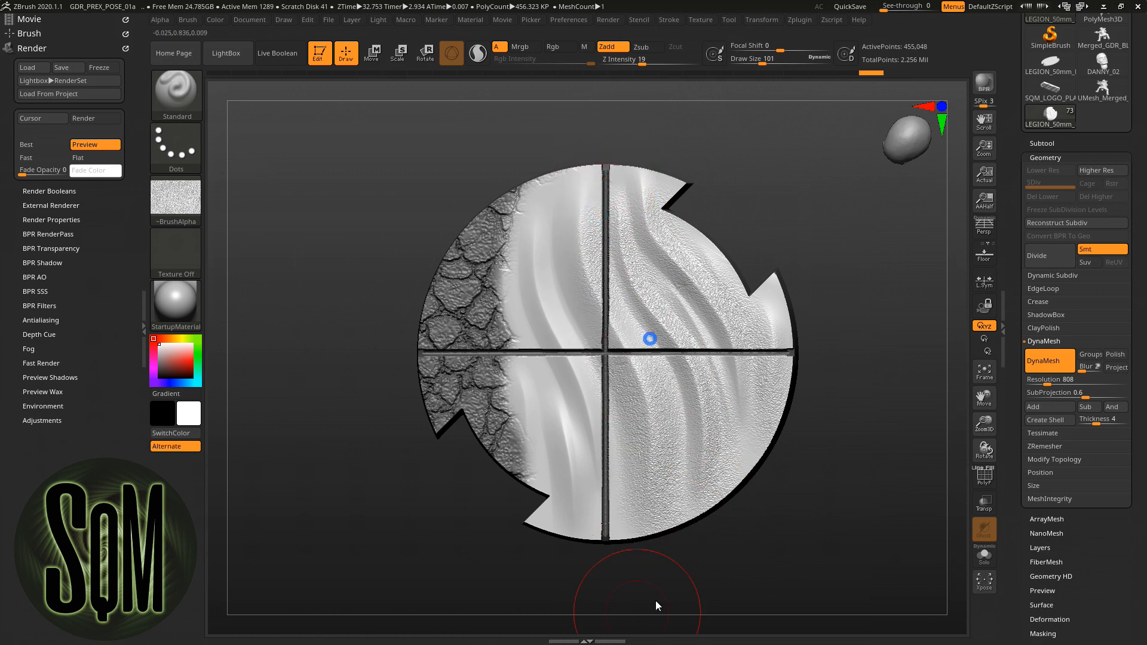
{"action": "mouse_move", "coordinate": [774, 283]}
{"action": "left_mouse_down"}
{"action": "mouse_move", "coordinate": [861, 465]}
{"action": "mouse_move", "coordinate": [823, 420]}
{"action": "left_mouse_up"}
Extend the sand grain over the remaining smooth ripples up to the border of the cracked earth.
{"action": "right_click_drag", "start_coordinate": [723, 417], "coordinate": [727, 429], "text": "ctrl"}
{"action": "key", "text": "f"}
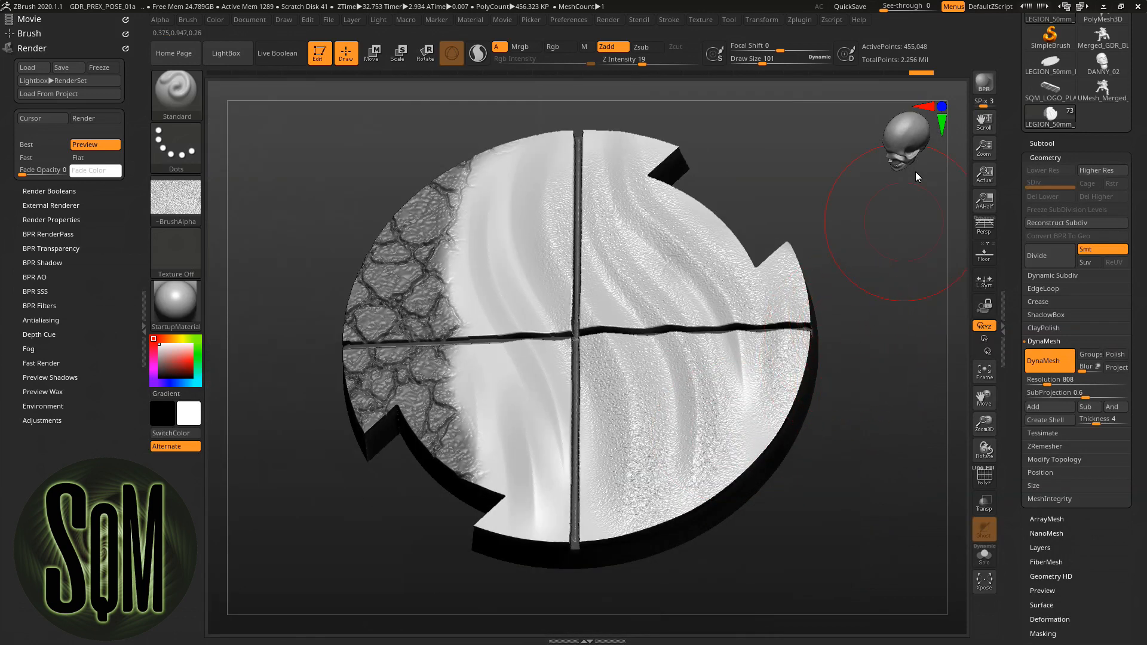
{"action": "left_click", "coordinate": [907, 132]}
{"action": "key", "text": "f"}
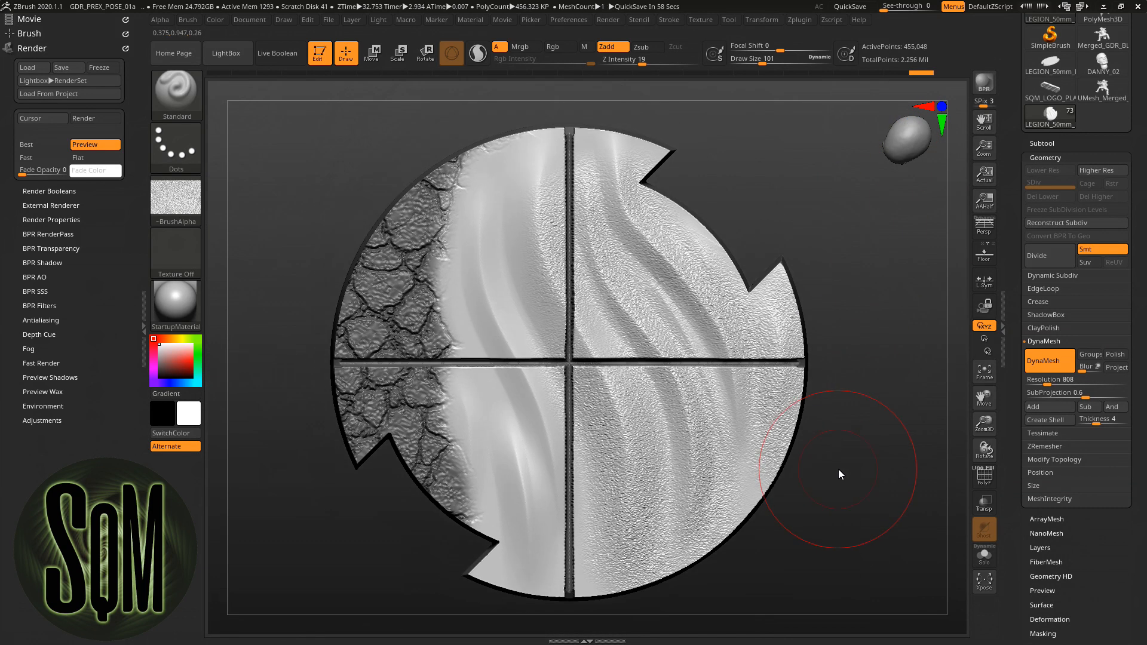
{"action": "mouse_move", "coordinate": [453, 303]}
{"action": "left_mouse_down"}
{"action": "mouse_move", "coordinate": [468, 313]}
{"action": "mouse_move", "coordinate": [522, 452]}
{"action": "mouse_move", "coordinate": [512, 620]}
{"action": "mouse_move", "coordinate": [531, 165]}
{"action": "mouse_move", "coordinate": [568, 614]}
{"action": "mouse_move", "coordinate": [594, 144]}
{"action": "mouse_move", "coordinate": [540, 141]}
{"action": "mouse_move", "coordinate": [779, 475]}
{"action": "mouse_move", "coordinate": [605, 568]}
{"action": "mouse_move", "coordinate": [484, 593]}
{"action": "left_mouse_up"}
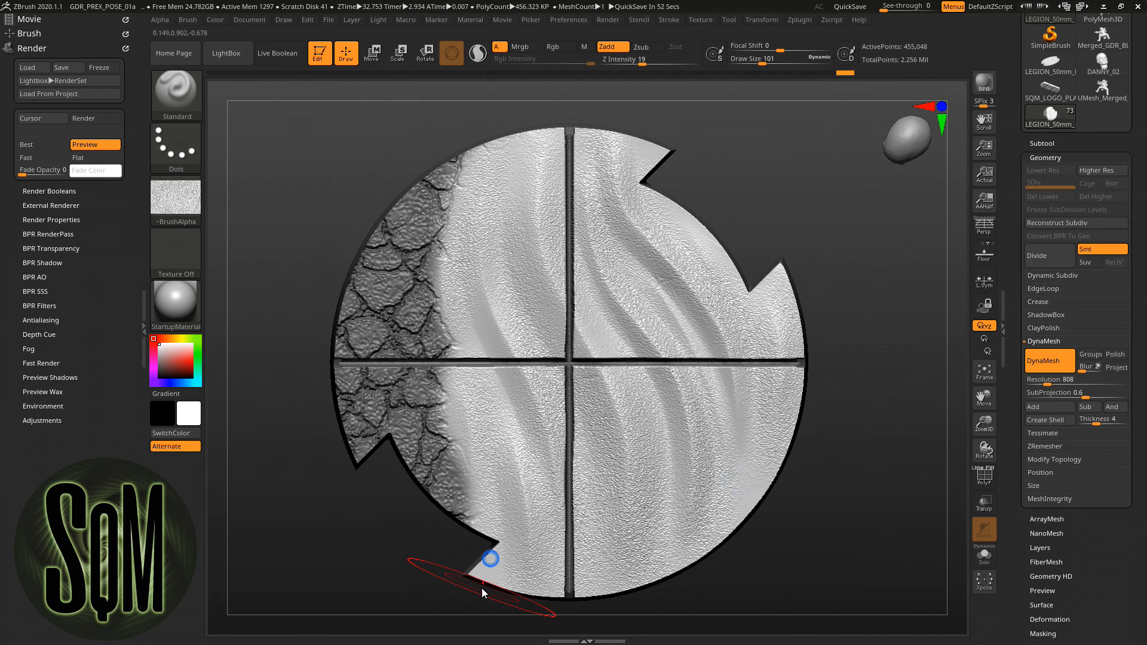
Use the Bespin_Gravel alpha with the DragRect stroke to stamp gravel beside the cracked earth and near the base's outer edge.
{"action": "left_click", "coordinate": [187, 204]}
{"action": "left_click", "coordinate": [461, 345]}
{"action": "left_click", "coordinate": [461, 379]}
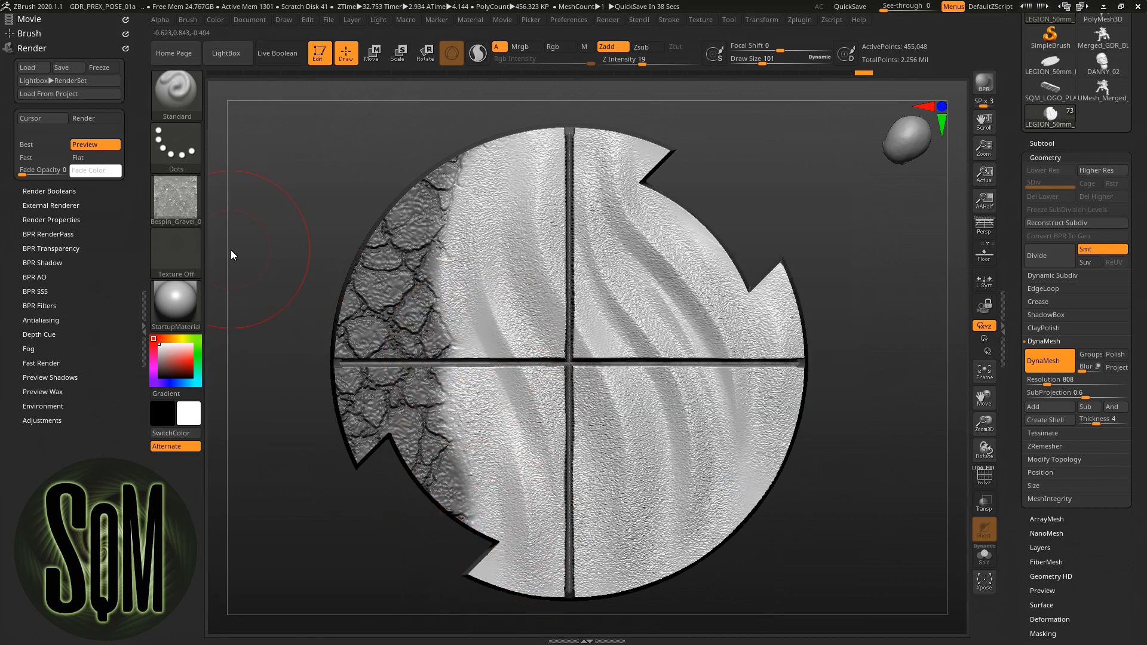
{"action": "left_click", "coordinate": [176, 147]}
{"action": "left_click", "coordinate": [314, 165]}
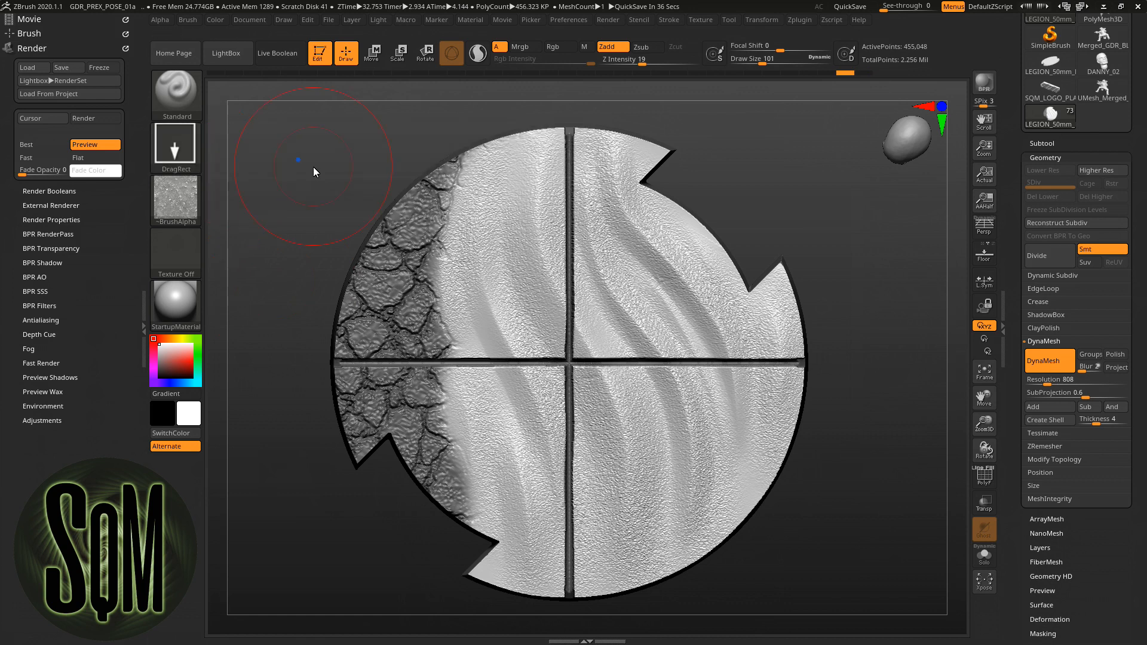
{"action": "left_click_drag", "start_coordinate": [465, 412], "coordinate": [458, 526]}
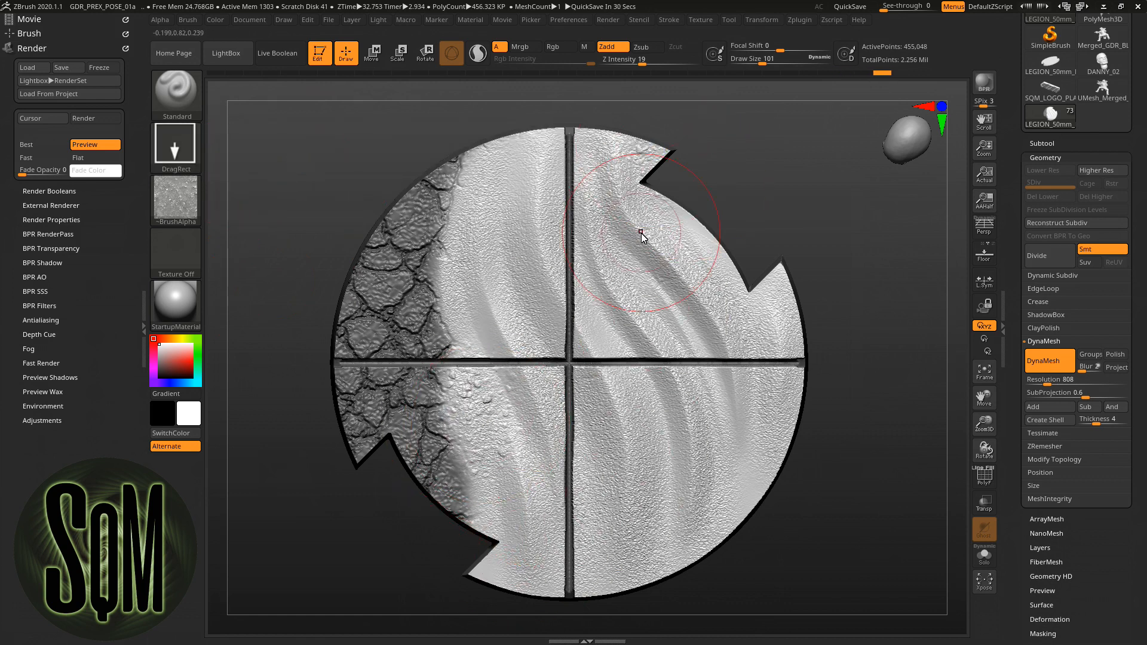
{"action": "left_click_drag", "start_coordinate": [742, 486], "coordinate": [717, 535]}
{"action": "left_click_drag", "start_coordinate": [487, 589], "coordinate": [443, 614]}
Mask only the base's sides and stamp gravel over the cracked earth and along the outer edge between the notches.
{"action": "left_click_drag", "start_coordinate": [324, 533], "coordinate": [870, 388], "text": "ctrl"}
{"action": "left_click_drag", "start_coordinate": [873, 209], "coordinate": [876, 239]}
{"action": "left_click_drag", "start_coordinate": [438, 261], "coordinate": [368, 421]}
{"action": "left_click_drag", "start_coordinate": [383, 440], "coordinate": [461, 481]}
{"action": "key", "text": "ctrl+z"}
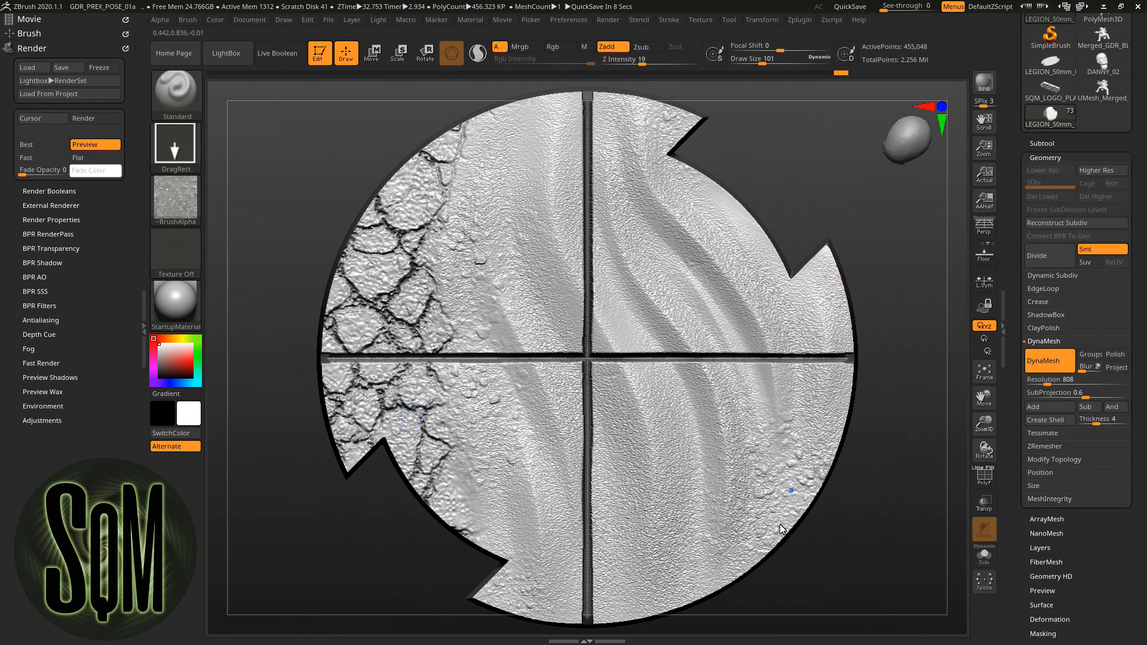
{"action": "left_click_drag", "start_coordinate": [730, 216], "coordinate": [768, 331]}
{"action": "left_click_drag", "start_coordinate": [718, 193], "coordinate": [761, 324]}
Bring up the move gizmo, turn the base to a side view, and mask its side wall.
{"action": "left_click_drag", "start_coordinate": [889, 226], "coordinate": [884, 290]}
{"action": "left_click_drag", "start_coordinate": [885, 293], "coordinate": [879, 209]}
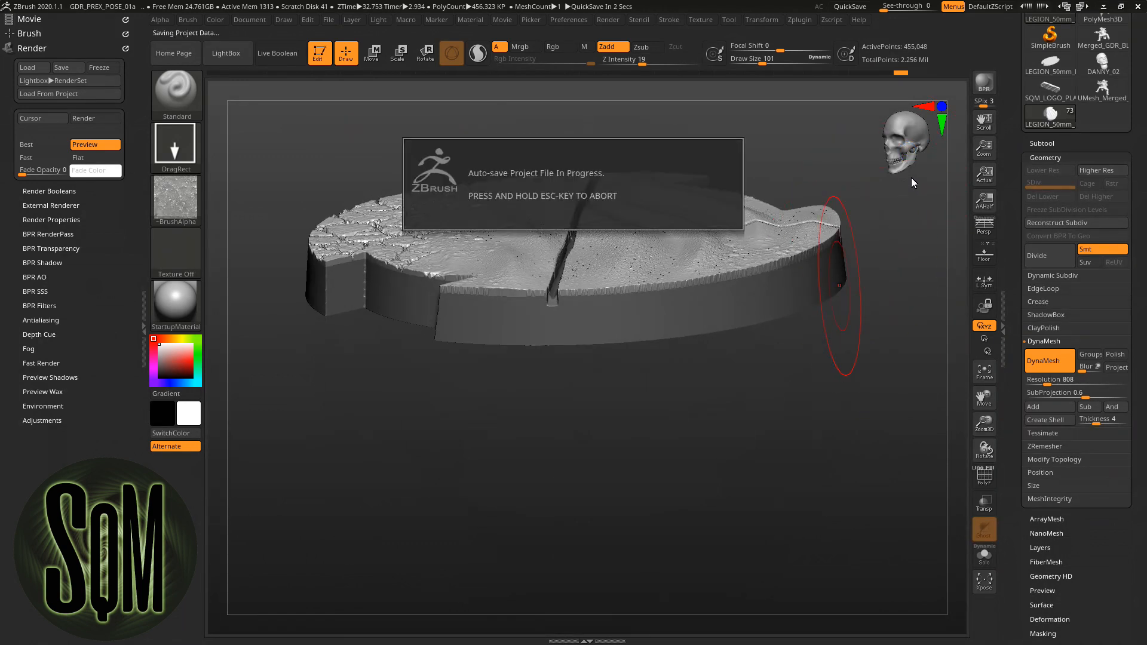
{"action": "left_click_drag", "start_coordinate": [772, 352], "coordinate": [776, 543], "text": "alt"}
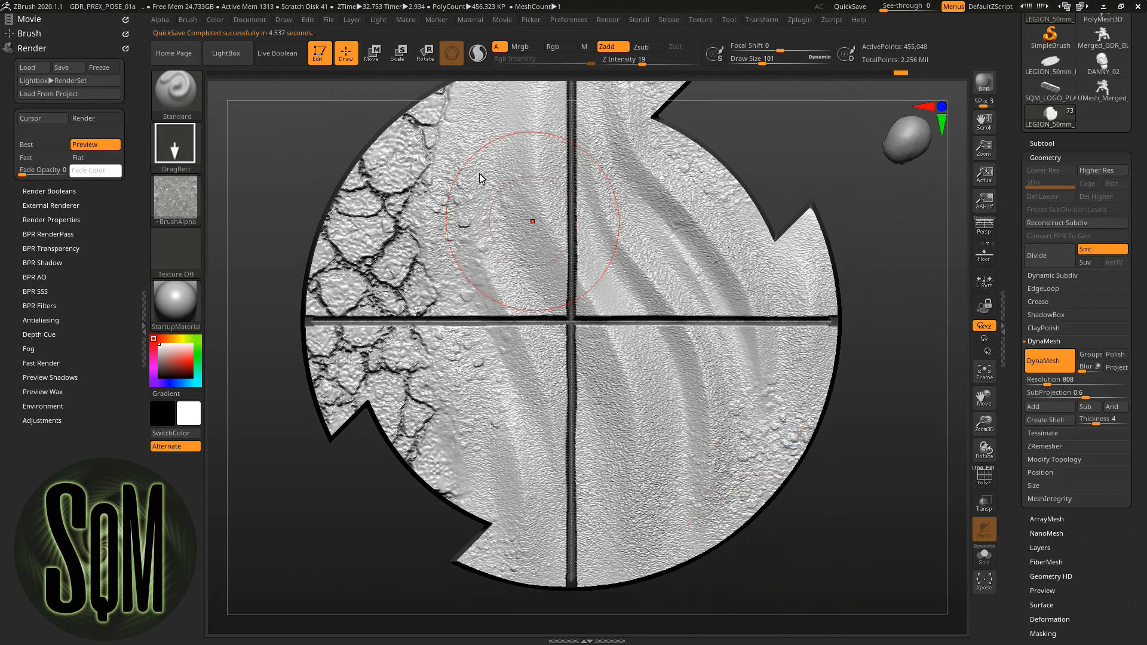
{"action": "left_click", "coordinate": [372, 52]}
{"action": "left_click_drag", "start_coordinate": [924, 147], "coordinate": [916, 153]}
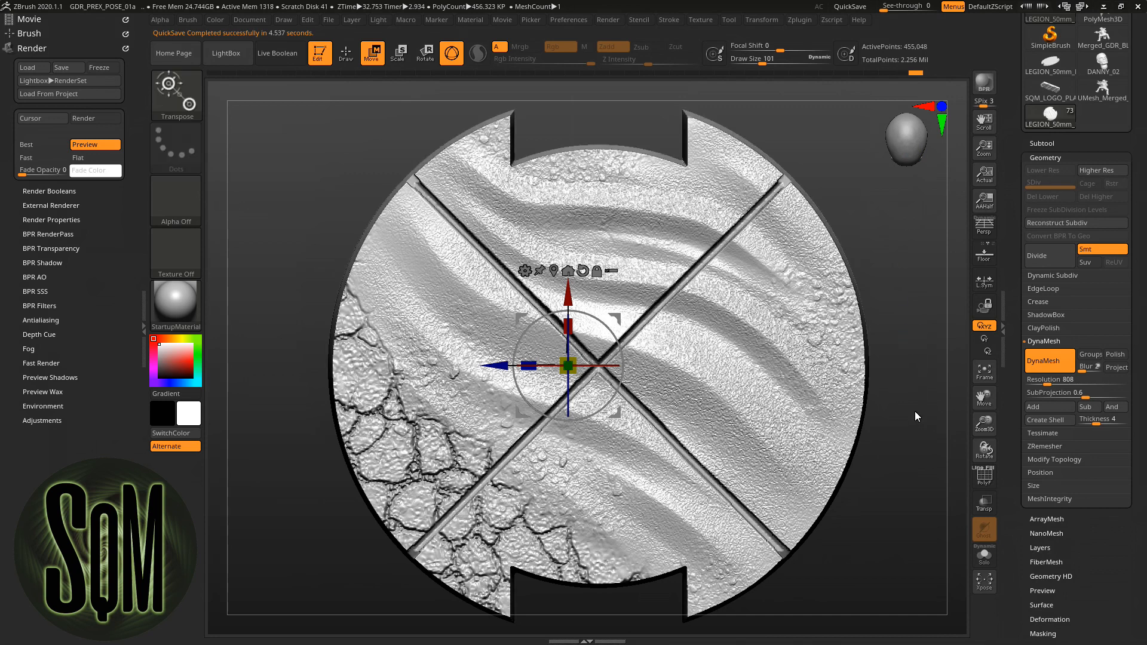
{"action": "left_click_drag", "start_coordinate": [899, 453], "coordinate": [689, 336]}
{"action": "left_click_drag", "start_coordinate": [333, 518], "coordinate": [559, 525]}
{"action": "left_click", "coordinate": [907, 153]}
{"action": "mouse_move", "coordinate": [314, 534]}
{"action": "left_mouse_down", "text": "ctrl"}
{"action": "mouse_move", "coordinate": [564, 398]}
{"action": "mouse_move", "coordinate": [913, 370]}
{"action": "left_mouse_up", "text": "ctrl"}
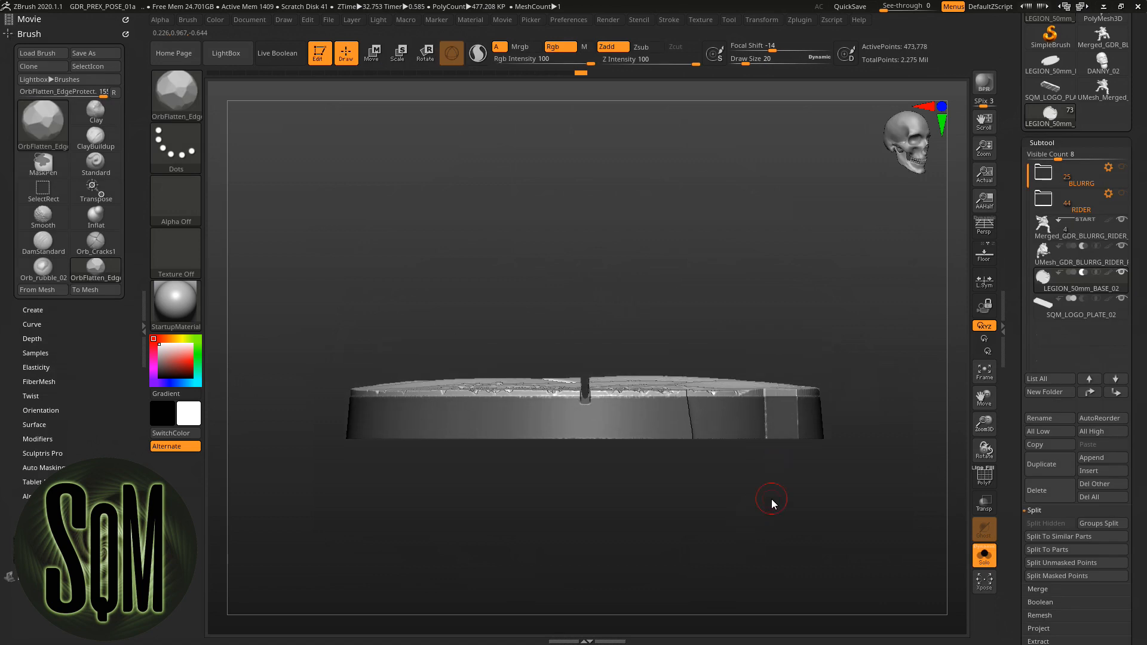
Choose the Orb_rubble_02 brush, stamp a large and a small trial rock on the rippled sand, and undo both.
{"action": "left_click_drag", "start_coordinate": [755, 446], "coordinate": [745, 580]}
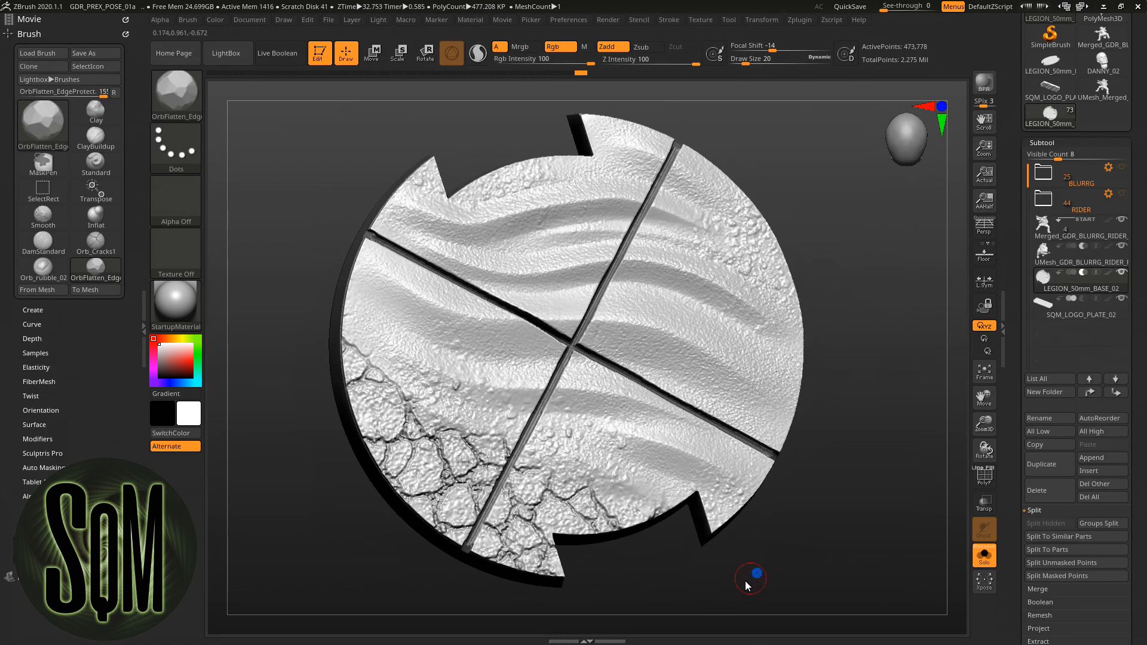
{"action": "left_click", "coordinate": [899, 145]}
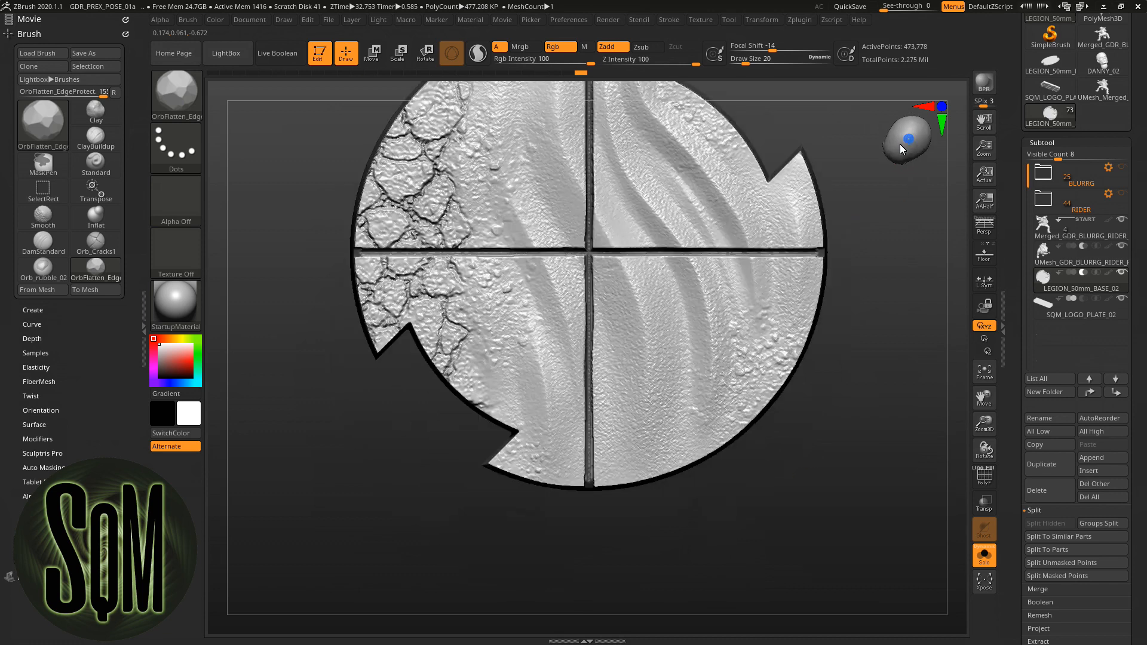
{"action": "right_click_drag", "start_coordinate": [640, 358], "coordinate": [637, 384], "text": "ctrl"}
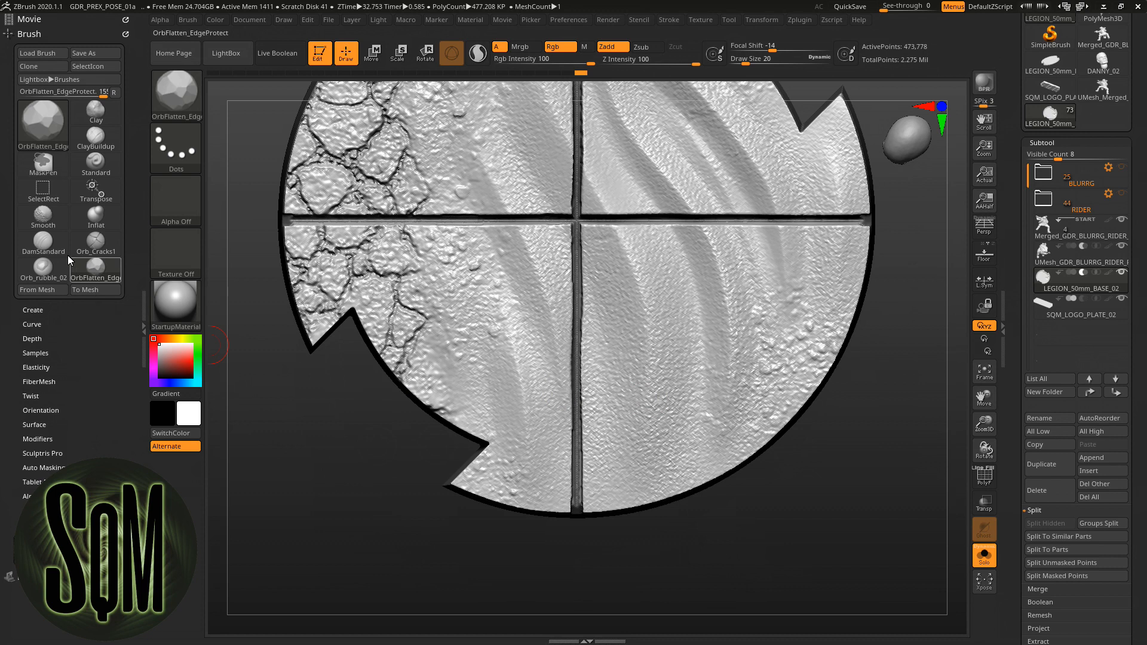
{"action": "left_click", "coordinate": [57, 271]}
{"action": "left_click_drag", "start_coordinate": [676, 459], "coordinate": [687, 477]}
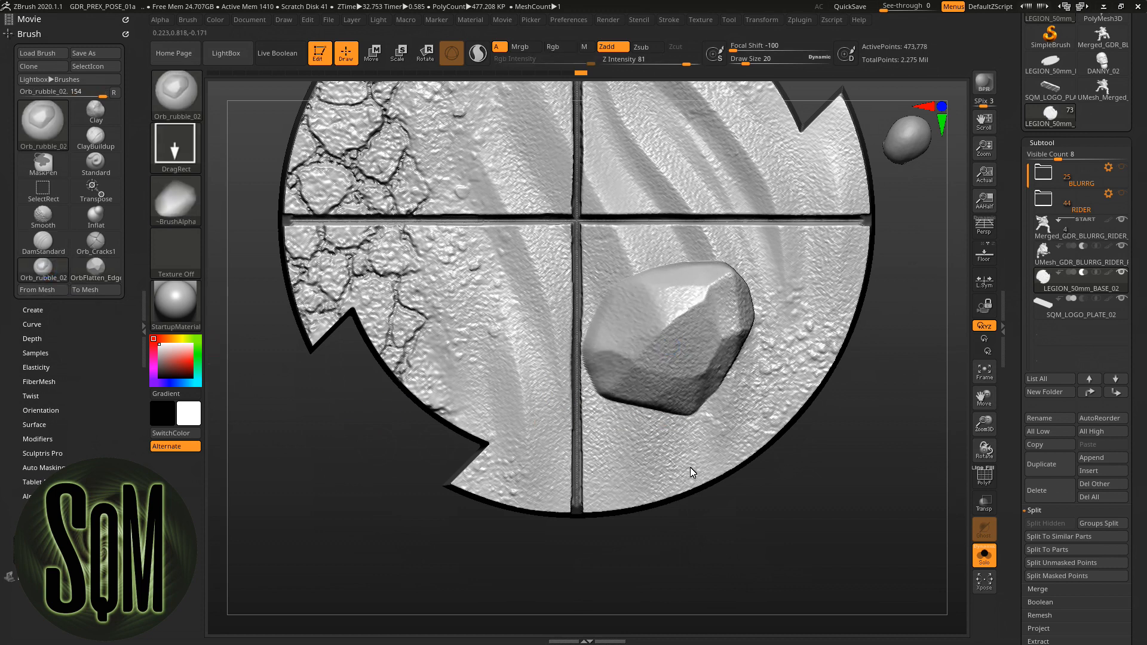
{"action": "left_click_drag", "start_coordinate": [648, 419], "coordinate": [693, 449]}
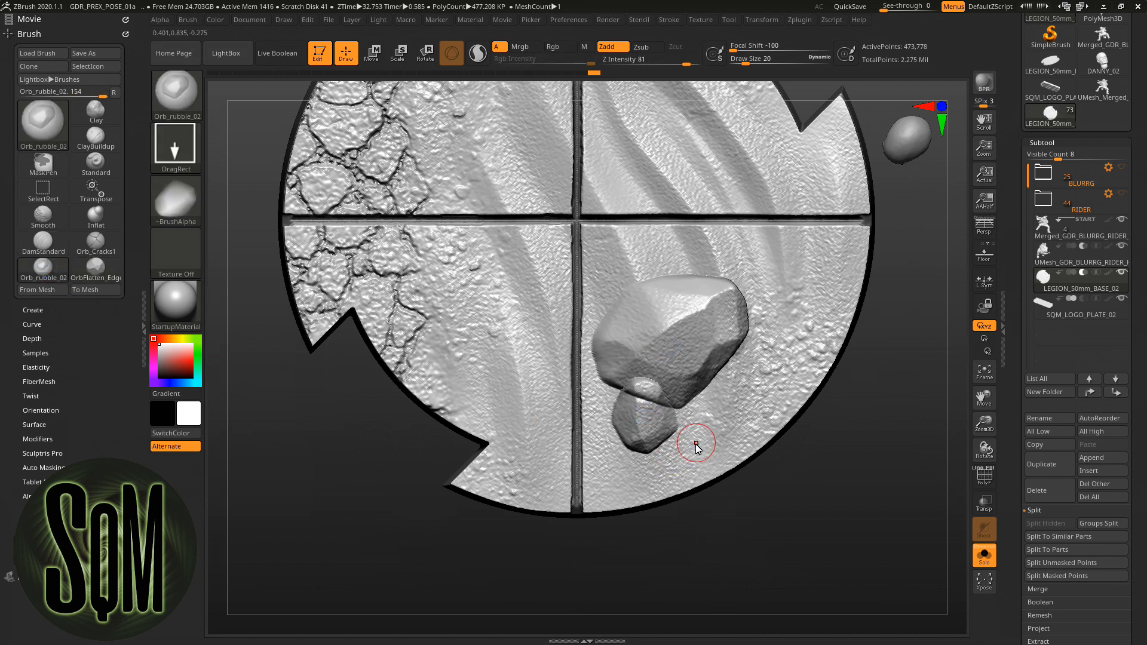
{"action": "key", "text": "ctrl+z"}
{"action": "key", "text": "ctrl+z"}
Stamp a broad low rock at Z Intensity 46, and a smaller, taller rock on top of it at Z Intensity 82.
{"action": "left_click", "coordinate": [666, 62]}
{"action": "left_click_drag", "start_coordinate": [682, 372], "coordinate": [617, 478]}
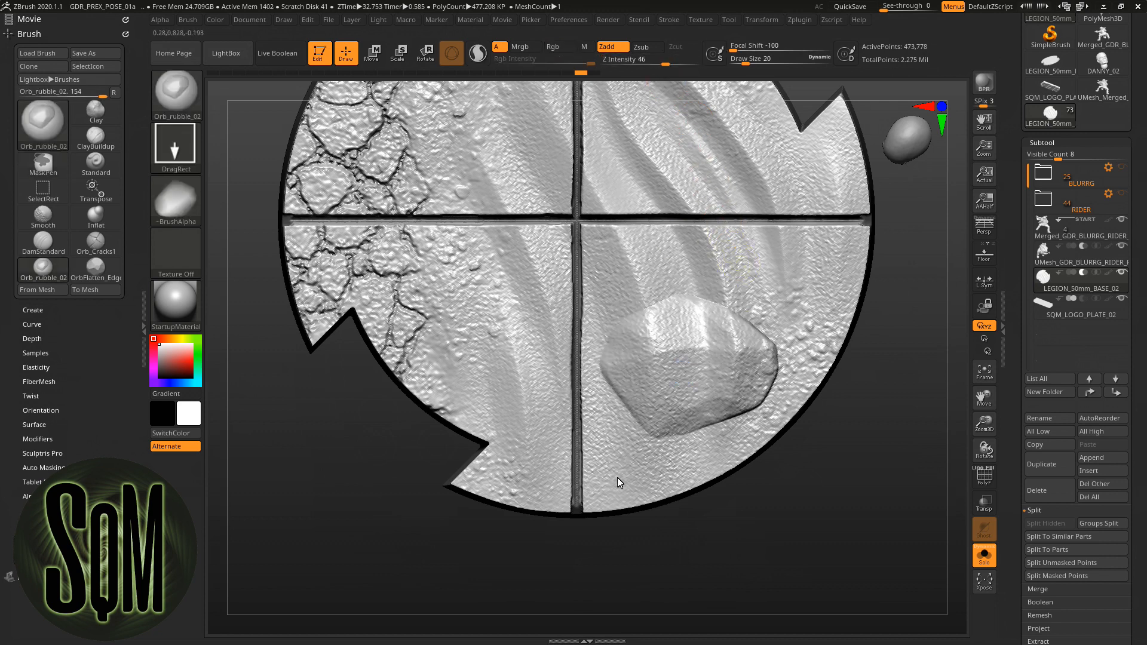
{"action": "left_click", "coordinate": [680, 62]}
{"action": "left_click_drag", "start_coordinate": [680, 62], "coordinate": [688, 62]}
{"action": "left_click_drag", "start_coordinate": [691, 371], "coordinate": [708, 417]}
{"action": "left_click_drag", "start_coordinate": [837, 499], "coordinate": [828, 478]}
Stamp and undo a small rock, and place one near the groove and another against the inner side of the broad rock.
{"action": "left_click_drag", "start_coordinate": [624, 437], "coordinate": [662, 466]}
{"action": "left_click_drag", "start_coordinate": [858, 510], "coordinate": [848, 541]}
{"action": "key", "text": "ctrl+z"}
{"action": "left_click_drag", "start_coordinate": [619, 452], "coordinate": [641, 403]}
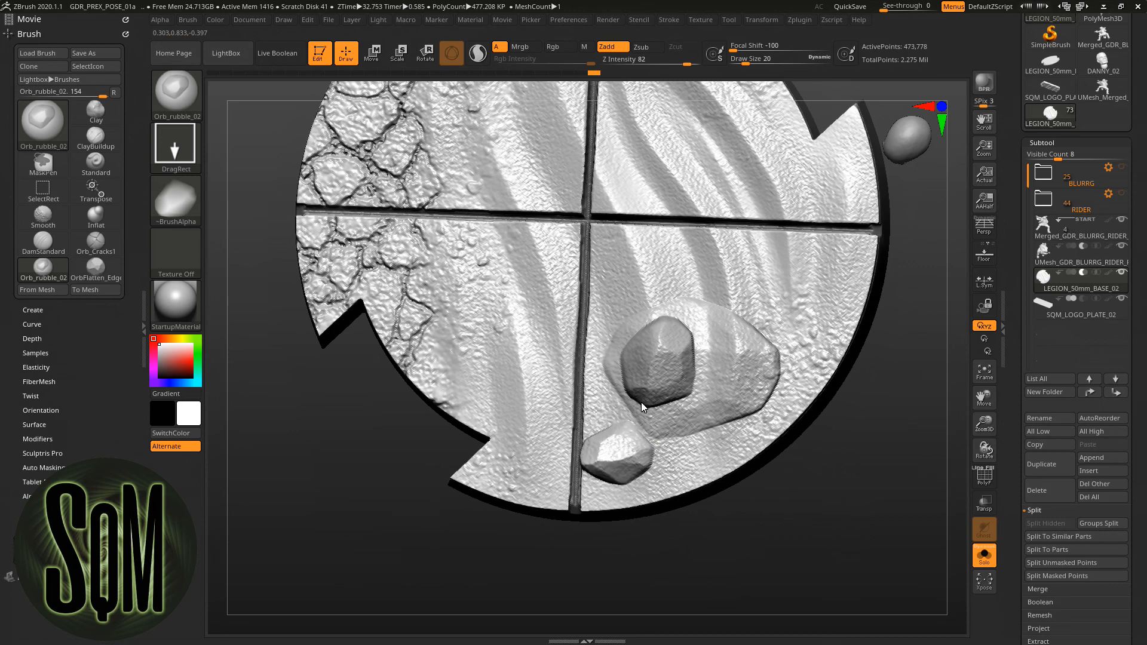
{"action": "left_click_drag", "start_coordinate": [795, 453], "coordinate": [809, 497]}
{"action": "left_click_drag", "start_coordinate": [650, 302], "coordinate": [676, 267]}
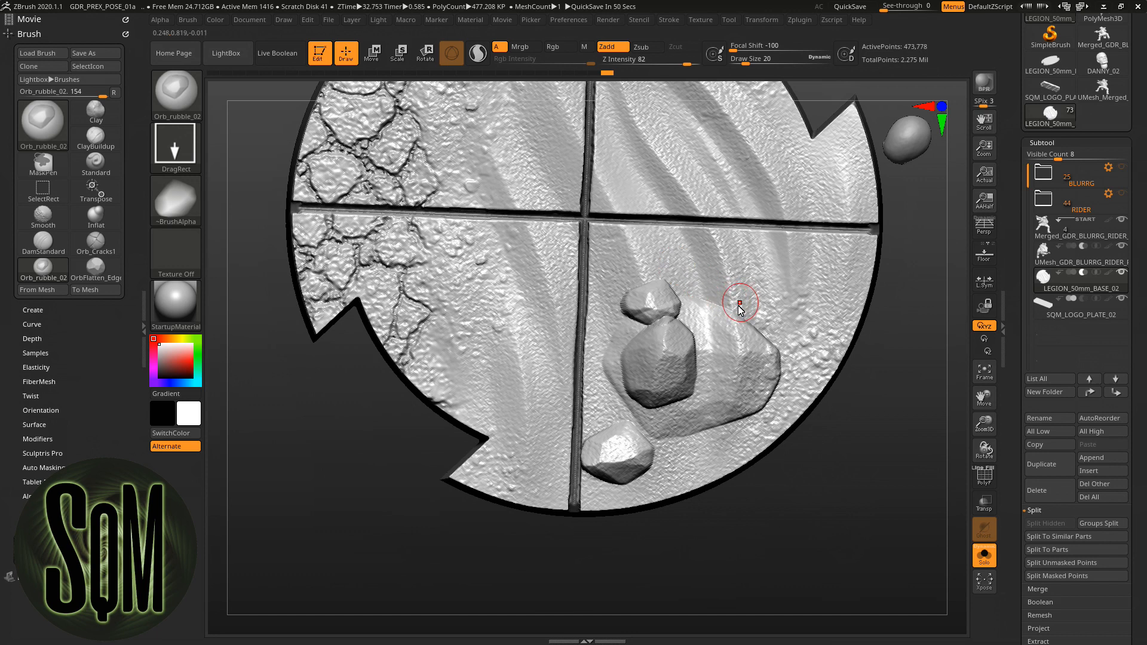
Stamp a separate rock beyond the broad rock and another on top of it to extend the cluster.
{"action": "left_click_drag", "start_coordinate": [758, 296], "coordinate": [791, 320]}
{"action": "mouse_move", "coordinate": [835, 415]}
{"action": "left_mouse_down"}
{"action": "mouse_move", "coordinate": [847, 375]}
{"action": "mouse_move", "coordinate": [827, 394]}
{"action": "left_mouse_up"}
{"action": "left_click_drag", "start_coordinate": [723, 364], "coordinate": [705, 415]}
{"action": "mouse_move", "coordinate": [838, 451]}
{"action": "left_mouse_down"}
{"action": "mouse_move", "coordinate": [845, 396]}
{"action": "mouse_move", "coordinate": [829, 385]}
{"action": "mouse_move", "coordinate": [843, 482]}
{"action": "left_mouse_up"}
{"action": "key", "text": "ctrl"}
{"action": "left_click_drag", "start_coordinate": [835, 530], "coordinate": [858, 562], "text": "ctrl"}
{"action": "mouse_move", "coordinate": [832, 523]}
{"action": "left_mouse_down"}
{"action": "mouse_move", "coordinate": [830, 418]}
{"action": "mouse_move", "coordinate": [836, 518]}
{"action": "left_mouse_up"}
{"action": "key", "text": "ctrl"}
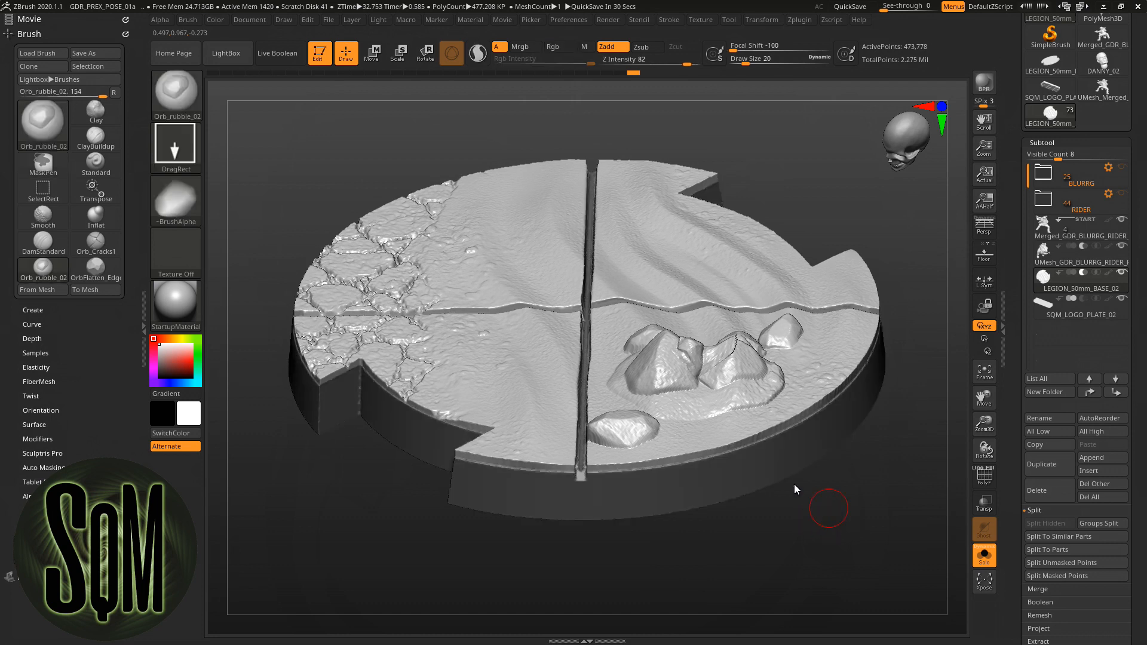
Flatten crisp facets onto the separate rock near the groove and the main boulder with the OrbFlatten_EdgeProtect brush.
{"action": "left_click", "coordinate": [95, 266]}
{"action": "mouse_move", "coordinate": [744, 380]}
{"action": "left_mouse_down"}
{"action": "mouse_move", "coordinate": [758, 397]}
{"action": "mouse_move", "coordinate": [675, 425]}
{"action": "mouse_move", "coordinate": [628, 461]}
{"action": "mouse_move", "coordinate": [764, 522]}
{"action": "mouse_move", "coordinate": [593, 433]}
{"action": "left_mouse_up"}
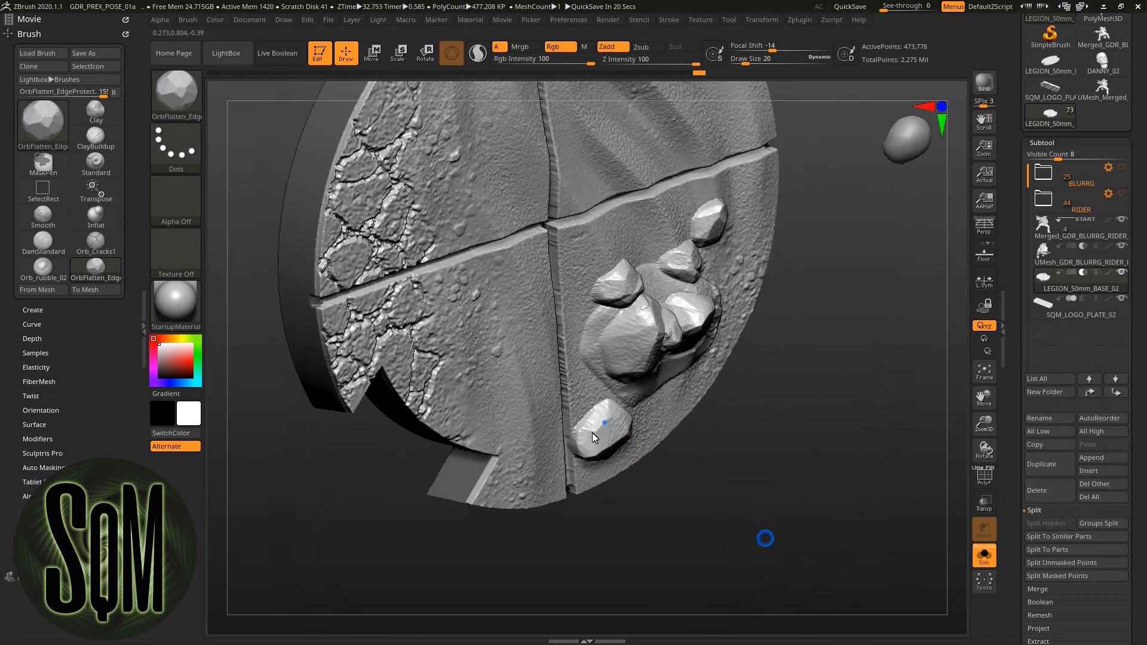
{"action": "left_click_drag", "start_coordinate": [791, 496], "coordinate": [668, 450]}
{"action": "mouse_move", "coordinate": [836, 483]}
{"action": "left_mouse_down"}
{"action": "mouse_move", "coordinate": [594, 327]}
{"action": "mouse_move", "coordinate": [590, 338]}
{"action": "left_mouse_up"}
{"action": "mouse_move", "coordinate": [828, 476]}
{"action": "left_mouse_down"}
{"action": "mouse_move", "coordinate": [842, 443]}
{"action": "mouse_move", "coordinate": [885, 439]}
{"action": "left_mouse_up"}
{"action": "mouse_move", "coordinate": [579, 315]}
{"action": "left_mouse_down"}
{"action": "mouse_move", "coordinate": [571, 366]}
{"action": "mouse_move", "coordinate": [577, 348]}
{"action": "left_mouse_up"}
{"action": "left_click_drag", "start_coordinate": [791, 471], "coordinate": [747, 498]}
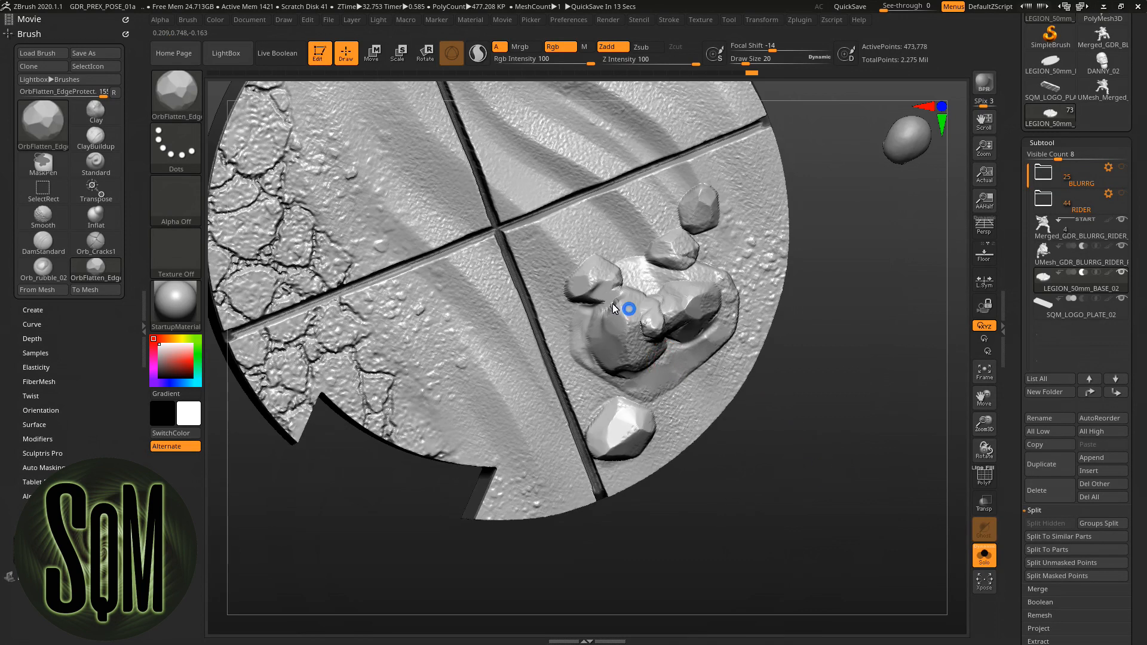
Flatten planes on the central boulders and the smaller rocks at the far end of the cluster.
{"action": "mouse_move", "coordinate": [806, 439]}
{"action": "left_mouse_down"}
{"action": "mouse_move", "coordinate": [777, 466]}
{"action": "mouse_move", "coordinate": [812, 393]}
{"action": "mouse_move", "coordinate": [655, 328]}
{"action": "left_mouse_up"}
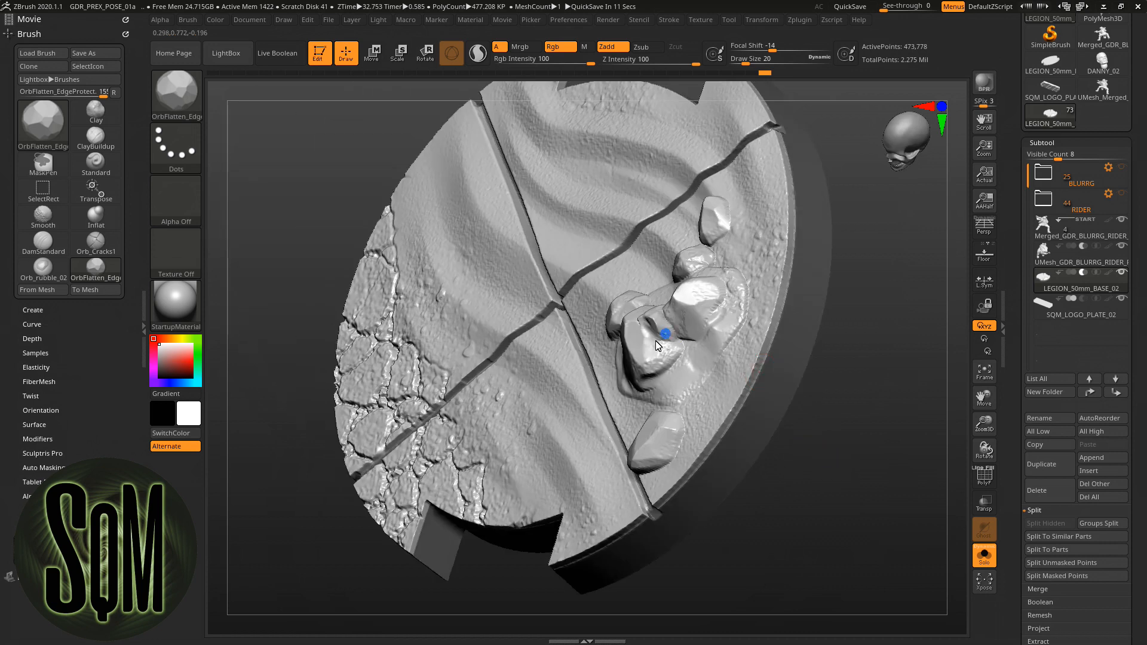
{"action": "mouse_move", "coordinate": [848, 415]}
{"action": "left_mouse_down"}
{"action": "mouse_move", "coordinate": [851, 394]}
{"action": "mouse_move", "coordinate": [836, 382]}
{"action": "left_mouse_up"}
{"action": "left_click_drag", "start_coordinate": [837, 340], "coordinate": [855, 348]}
{"action": "left_click_drag", "start_coordinate": [651, 254], "coordinate": [664, 260]}
{"action": "left_click_drag", "start_coordinate": [851, 343], "coordinate": [837, 335]}
{"action": "mouse_move", "coordinate": [678, 251]}
{"action": "left_mouse_down"}
{"action": "mouse_move", "coordinate": [691, 200]}
{"action": "mouse_move", "coordinate": [707, 210]}
{"action": "left_mouse_up"}
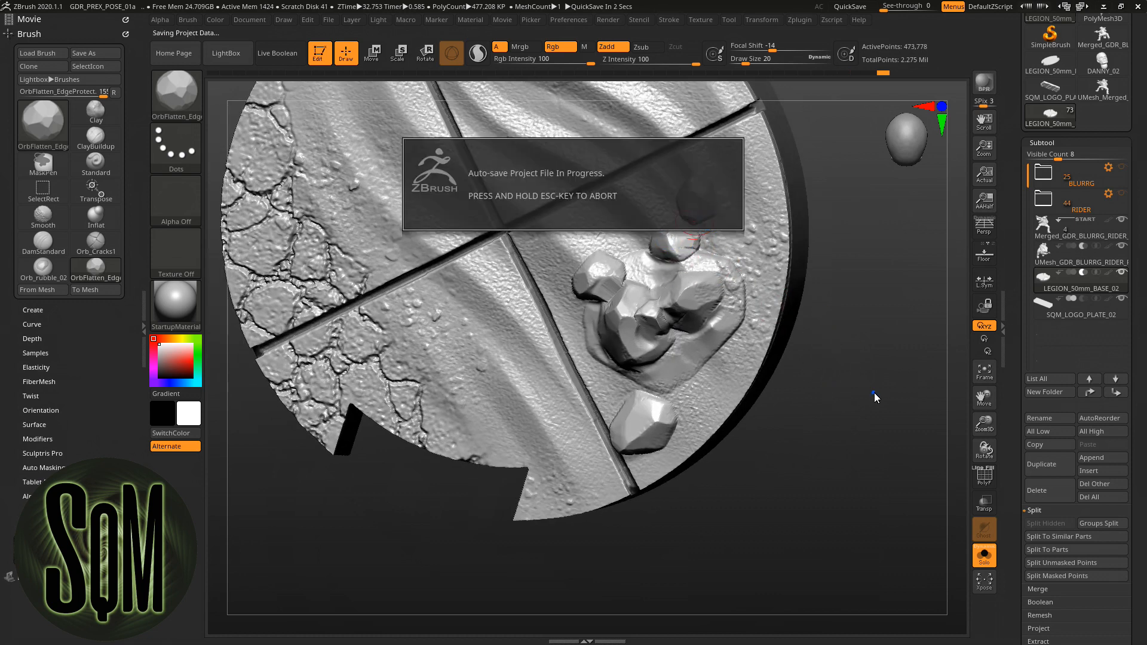
Flatten the outer rim of the broad low rock beneath the boulders.
{"action": "left_click_drag", "start_coordinate": [872, 397], "coordinate": [848, 373]}
{"action": "left_click_drag", "start_coordinate": [715, 269], "coordinate": [715, 320]}
{"action": "left_click_drag", "start_coordinate": [866, 407], "coordinate": [852, 376]}
{"action": "left_click_drag", "start_coordinate": [705, 299], "coordinate": [720, 348]}
{"action": "mouse_move", "coordinate": [862, 398]}
{"action": "left_mouse_down"}
{"action": "mouse_move", "coordinate": [839, 385]}
{"action": "mouse_move", "coordinate": [834, 427]}
{"action": "left_mouse_up"}
Switch to the DamStandard brush and carve a crease along the outer edge of the broad low rock.
{"action": "key", "text": "b"}
{"action": "key", "text": "d"}
{"action": "key", "text": "s"}
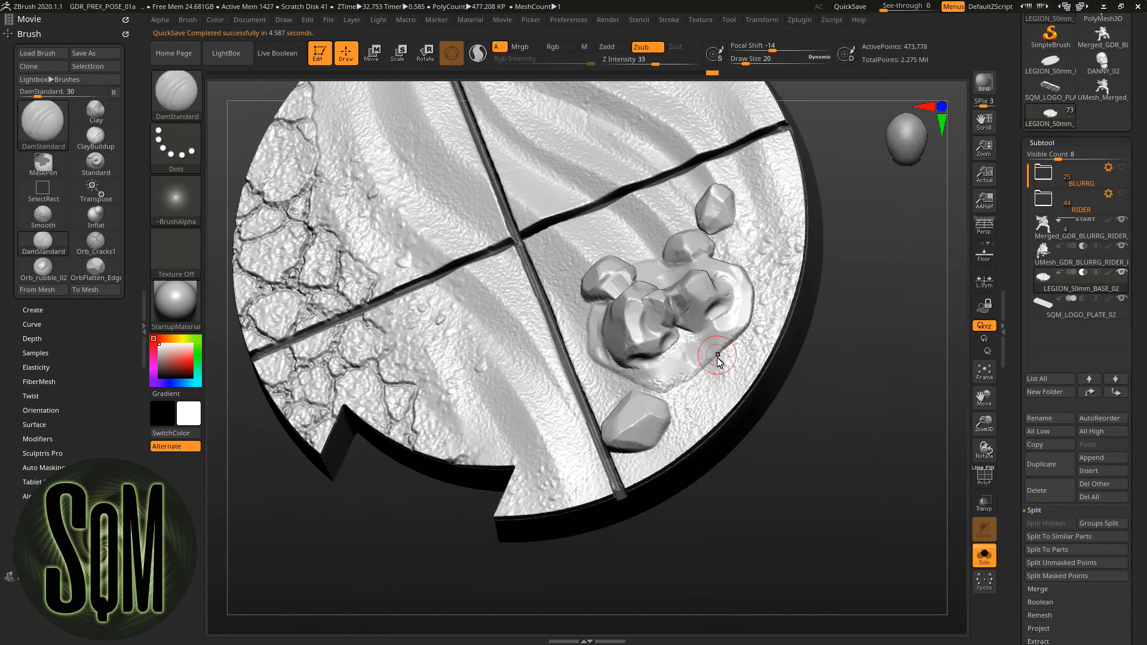
{"action": "left_click_drag", "start_coordinate": [730, 346], "coordinate": [656, 395]}
{"action": "mouse_move", "coordinate": [830, 402]}
{"action": "left_mouse_down"}
{"action": "mouse_move", "coordinate": [845, 408]}
{"action": "mouse_move", "coordinate": [828, 351]}
{"action": "left_mouse_up"}
Set the Draw Size to 8 and smooth the transitions between the rock cluster and the surrounding sand.
{"action": "left_click_drag", "start_coordinate": [747, 62], "coordinate": [738, 62]}
{"action": "mouse_move", "coordinate": [591, 354]}
{"action": "left_mouse_down", "text": "shift"}
{"action": "mouse_move", "coordinate": [653, 392]}
{"action": "mouse_move", "coordinate": [675, 390]}
{"action": "mouse_move", "coordinate": [747, 318]}
{"action": "left_mouse_up", "text": "shift"}
{"action": "left_click_drag", "start_coordinate": [787, 432], "coordinate": [747, 403]}
{"action": "left_click_drag", "start_coordinate": [807, 462], "coordinate": [765, 450]}
{"action": "mouse_move", "coordinate": [644, 394]}
{"action": "left_mouse_down", "text": "shift"}
{"action": "mouse_move", "coordinate": [622, 462]}
{"action": "mouse_move", "coordinate": [647, 454]}
{"action": "left_mouse_up", "text": "shift"}
{"action": "left_click", "coordinate": [681, 466]}
Carve creases into the central boulders and along the broad low rock with the DamStandard brush at Draw Size 8.
{"action": "left_click_drag", "start_coordinate": [801, 454], "coordinate": [581, 372]}
{"action": "mouse_move", "coordinate": [753, 389]}
{"action": "left_mouse_down"}
{"action": "mouse_move", "coordinate": [707, 374]}
{"action": "mouse_move", "coordinate": [806, 357]}
{"action": "left_mouse_up"}
{"action": "left_click_drag", "start_coordinate": [827, 290], "coordinate": [830, 288]}
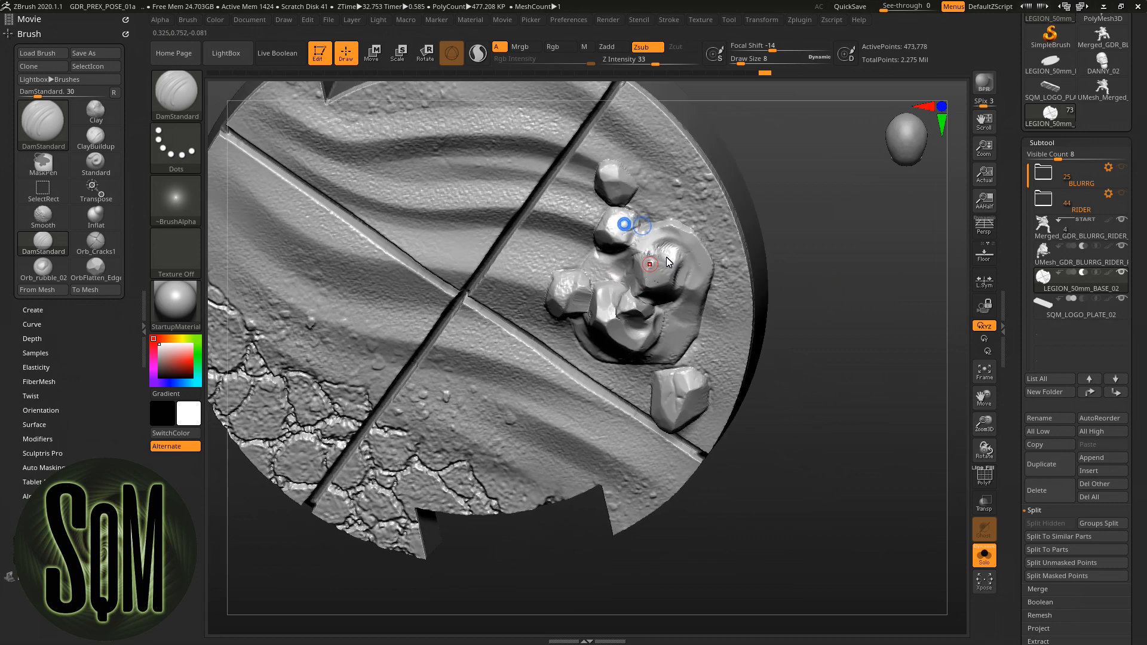
{"action": "left_click_drag", "start_coordinate": [787, 401], "coordinate": [815, 402]}
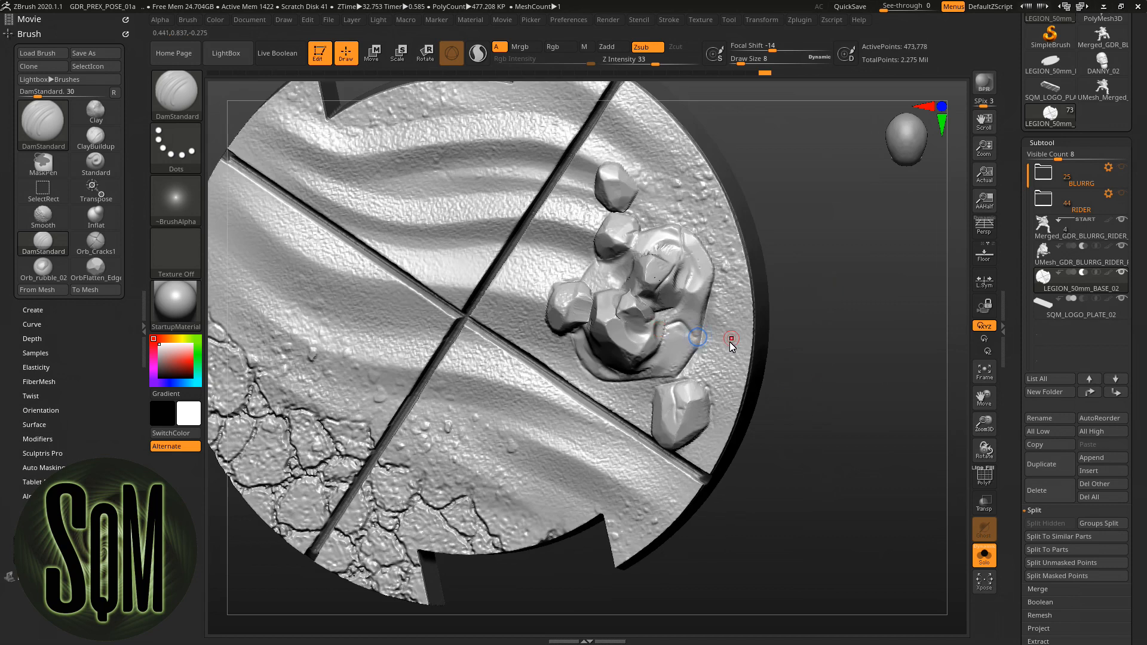
{"action": "mouse_move", "coordinate": [834, 309]}
{"action": "left_mouse_down"}
{"action": "mouse_move", "coordinate": [827, 302]}
{"action": "mouse_move", "coordinate": [845, 435]}
{"action": "mouse_move", "coordinate": [839, 379]}
{"action": "mouse_move", "coordinate": [860, 358]}
{"action": "mouse_move", "coordinate": [871, 288]}
{"action": "mouse_move", "coordinate": [820, 264]}
{"action": "mouse_move", "coordinate": [830, 304]}
{"action": "left_mouse_up"}
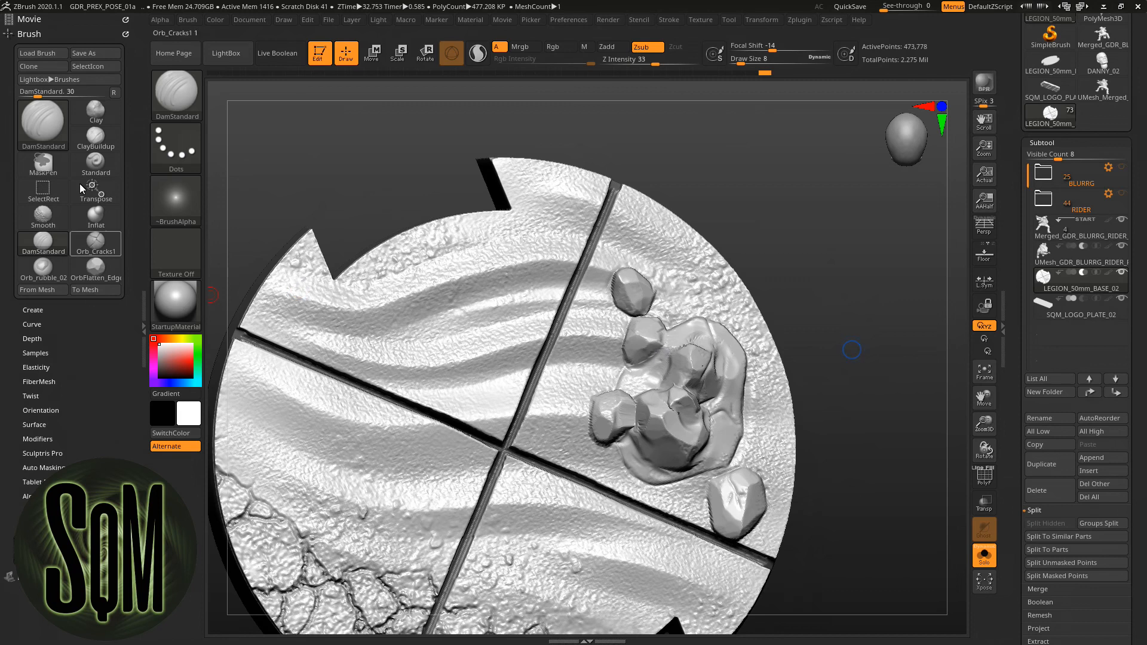
Load the Orb_Rock_Noise brush from the brush library and add rock texture to the boulder cluster at Draw Size 39.
{"action": "left_click", "coordinate": [82, 79]}
{"action": "double_click", "coordinate": [678, 296]}
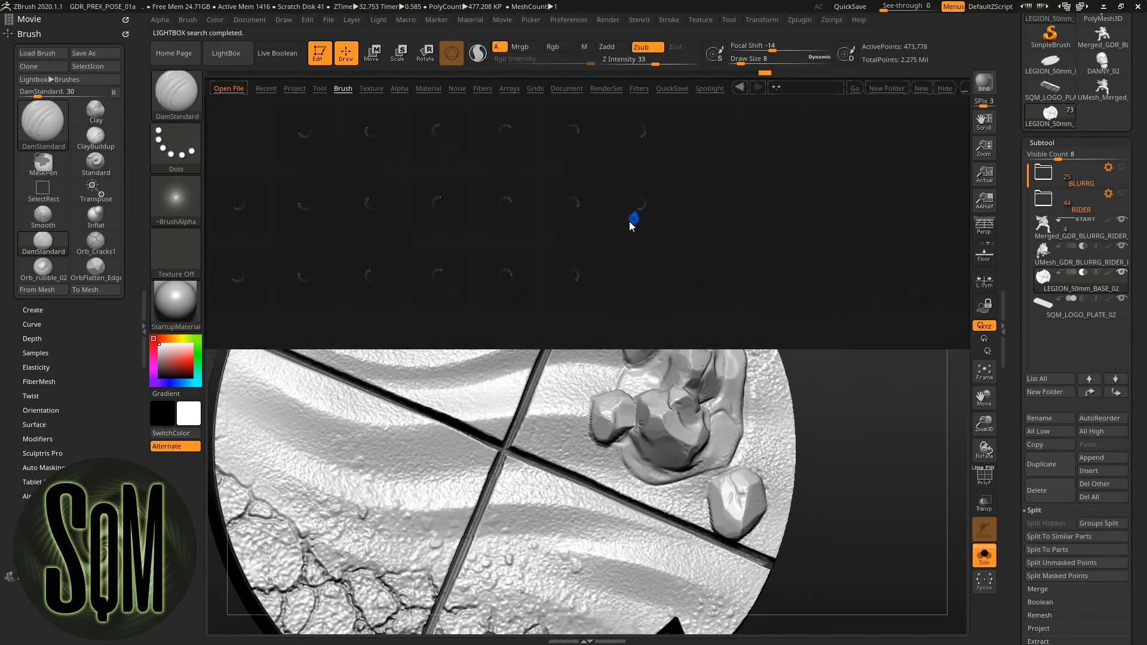
{"action": "double_click", "coordinate": [505, 275]}
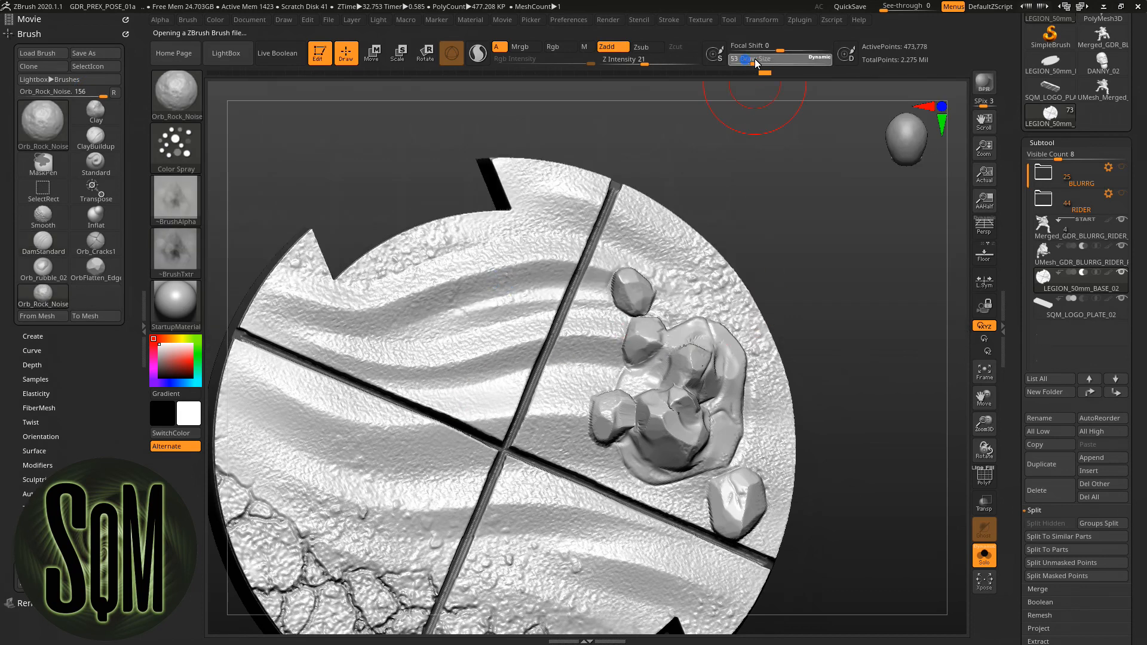
{"action": "left_click_drag", "start_coordinate": [866, 279], "coordinate": [845, 279]}
{"action": "mouse_move", "coordinate": [732, 346]}
{"action": "left_mouse_down"}
{"action": "mouse_move", "coordinate": [719, 364]}
{"action": "mouse_move", "coordinate": [689, 366]}
{"action": "mouse_move", "coordinate": [663, 437]}
{"action": "mouse_move", "coordinate": [619, 412]}
{"action": "mouse_move", "coordinate": [643, 379]}
{"action": "mouse_move", "coordinate": [651, 332]}
{"action": "left_mouse_up"}
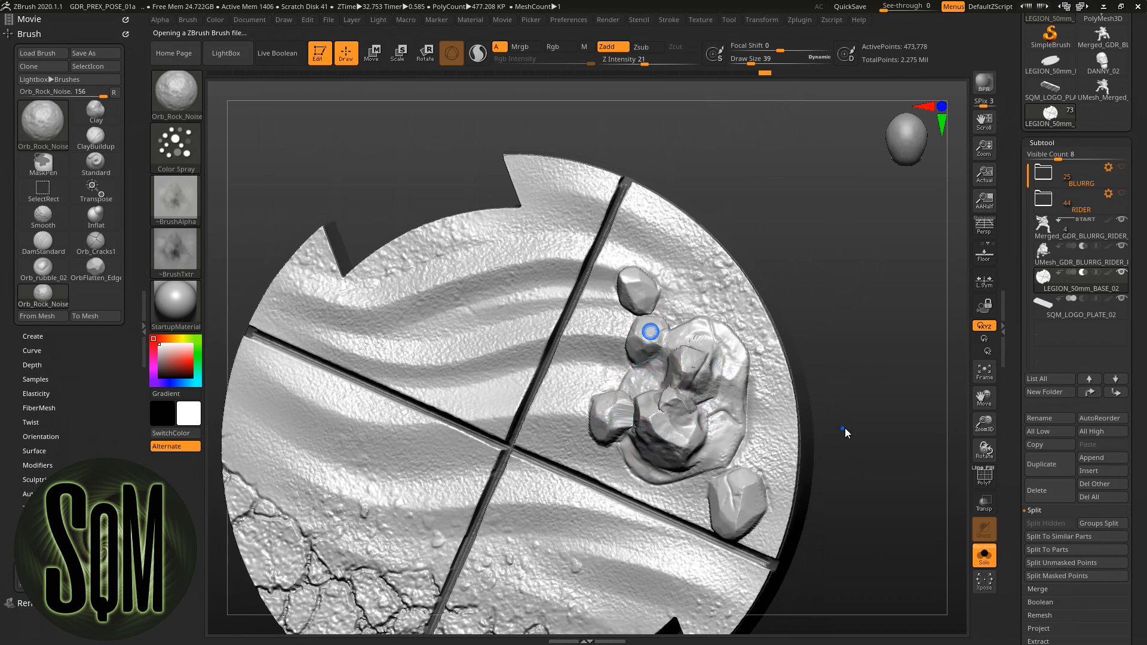
{"action": "left_click_drag", "start_coordinate": [842, 429], "coordinate": [842, 437]}
Set the Draw Size to 26, texture the outlying rocks and central boulders with rock noise, and smooth overly rough spots.
{"action": "left_click_drag", "start_coordinate": [753, 62], "coordinate": [747, 62]}
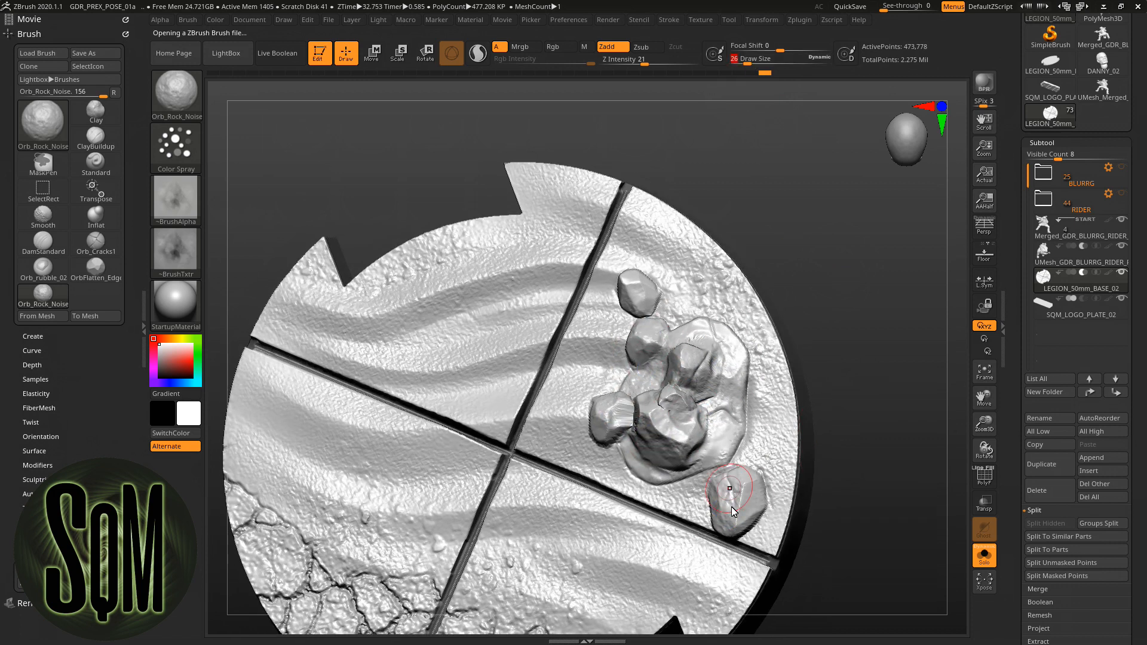
{"action": "mouse_move", "coordinate": [843, 454]}
{"action": "left_mouse_down"}
{"action": "mouse_move", "coordinate": [869, 436]}
{"action": "mouse_move", "coordinate": [861, 426]}
{"action": "left_mouse_up"}
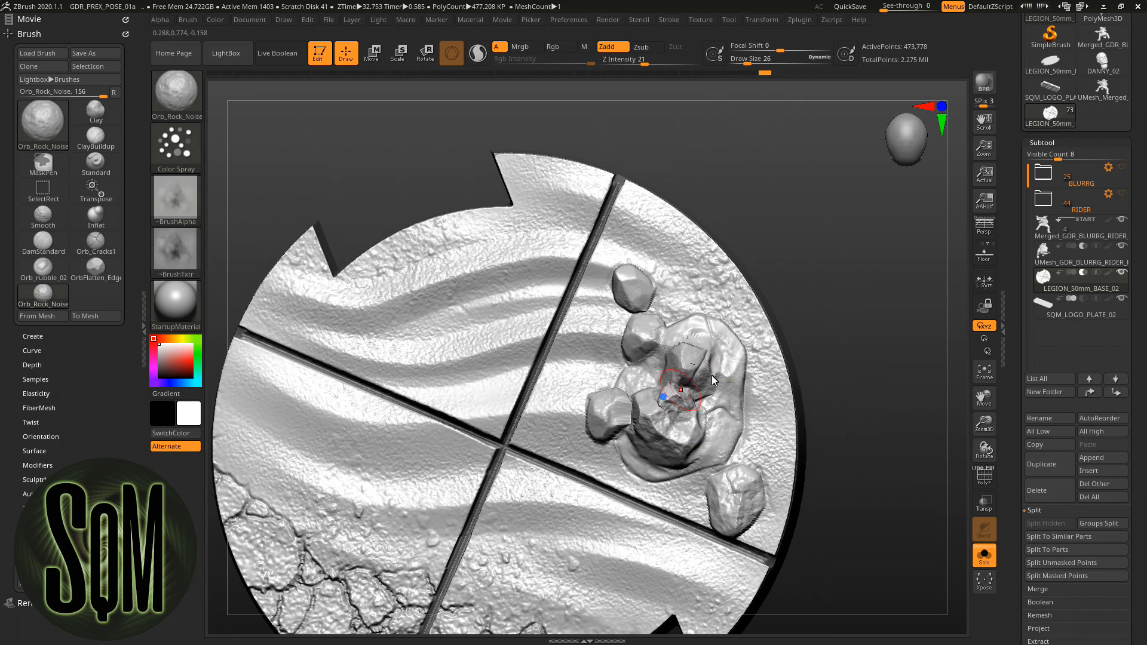
{"action": "left_click_drag", "start_coordinate": [612, 286], "coordinate": [635, 303]}
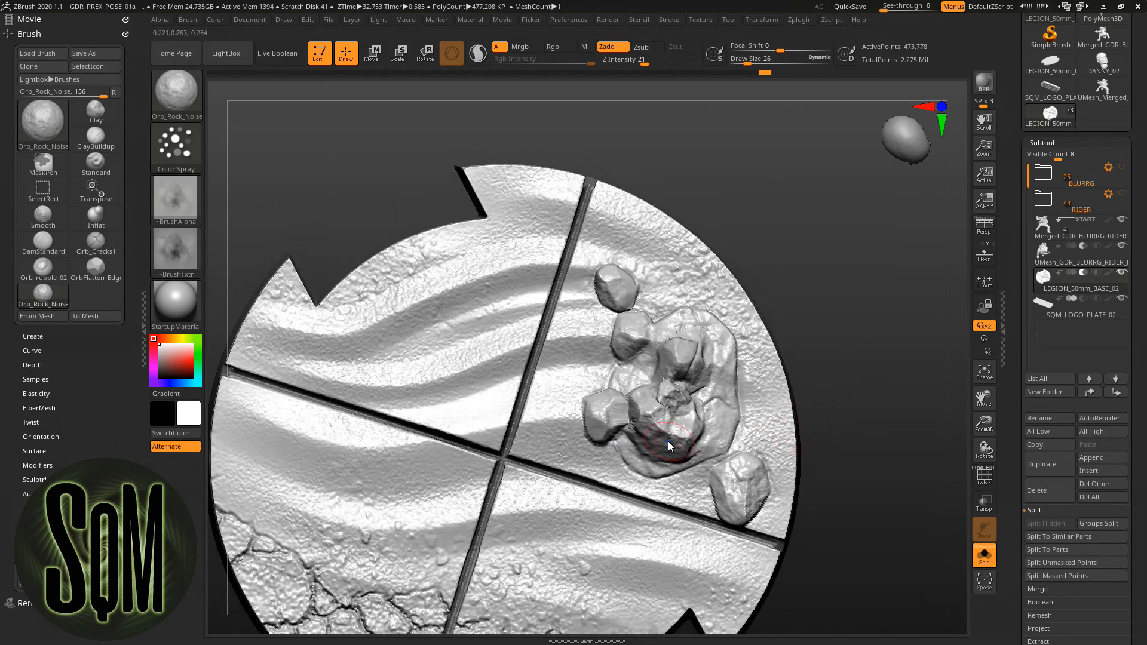
{"action": "mouse_move", "coordinate": [668, 441]}
{"action": "left_mouse_down"}
{"action": "mouse_move", "coordinate": [615, 410]}
{"action": "mouse_move", "coordinate": [630, 415]}
{"action": "left_mouse_up"}
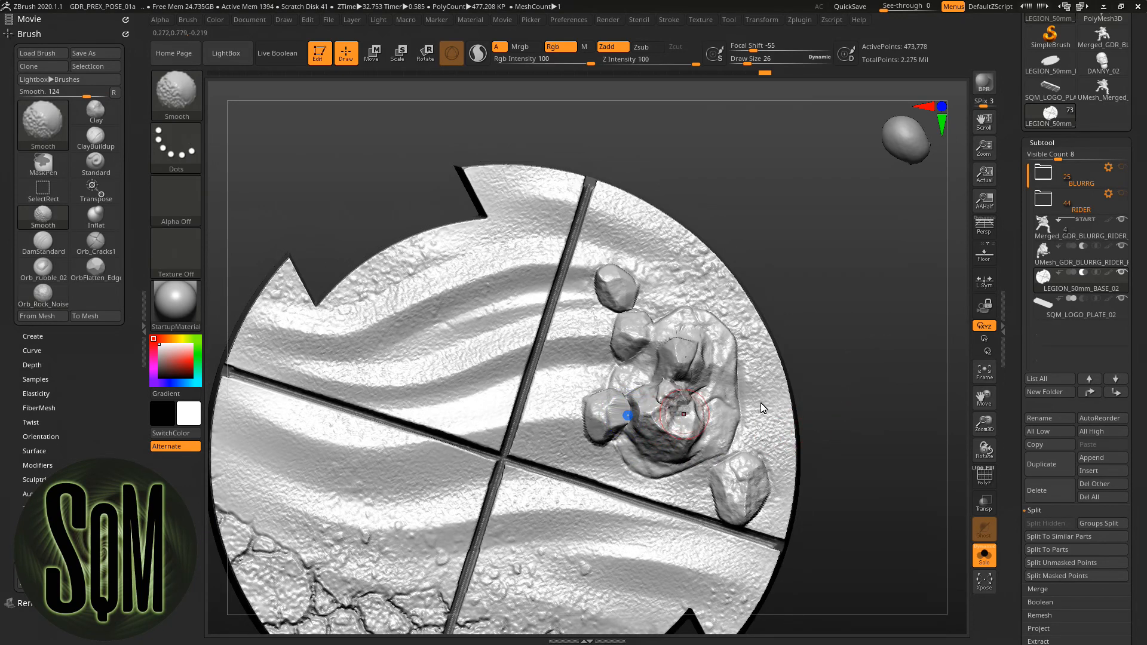
{"action": "left_click_drag", "start_coordinate": [856, 317], "coordinate": [875, 355], "text": "ctrl"}
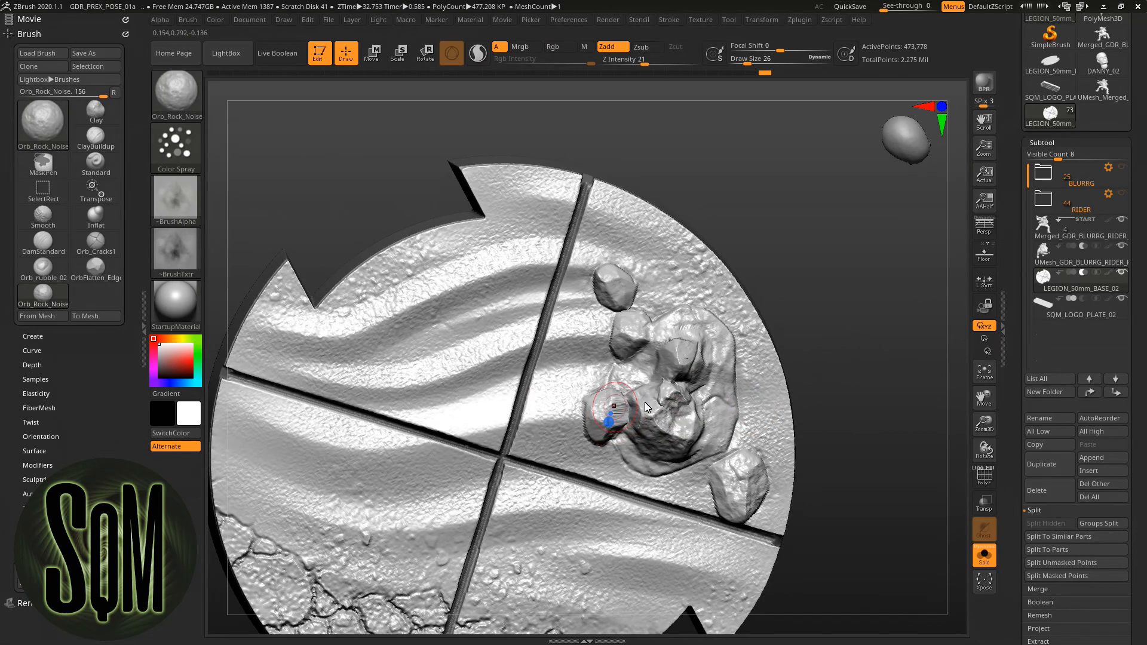
Add rock noise to the front faces of the large boulder and across the broad low rock beneath it.
{"action": "left_click_drag", "start_coordinate": [868, 380], "coordinate": [877, 276]}
{"action": "mouse_move", "coordinate": [893, 339]}
{"action": "left_mouse_down"}
{"action": "mouse_move", "coordinate": [812, 364]}
{"action": "mouse_move", "coordinate": [820, 411]}
{"action": "mouse_move", "coordinate": [807, 421]}
{"action": "left_mouse_up"}
{"action": "left_click", "coordinate": [654, 433]}
{"action": "left_click", "coordinate": [750, 412]}
{"action": "left_click", "coordinate": [712, 440]}
{"action": "left_click", "coordinate": [715, 396]}
{"action": "mouse_move", "coordinate": [863, 381]}
{"action": "left_mouse_down"}
{"action": "mouse_move", "coordinate": [877, 392]}
{"action": "mouse_move", "coordinate": [847, 411]}
{"action": "mouse_move", "coordinate": [863, 399]}
{"action": "mouse_move", "coordinate": [858, 335]}
{"action": "mouse_move", "coordinate": [877, 257]}
{"action": "mouse_move", "coordinate": [870, 295]}
{"action": "left_mouse_up"}
{"action": "key", "text": "ctrl"}
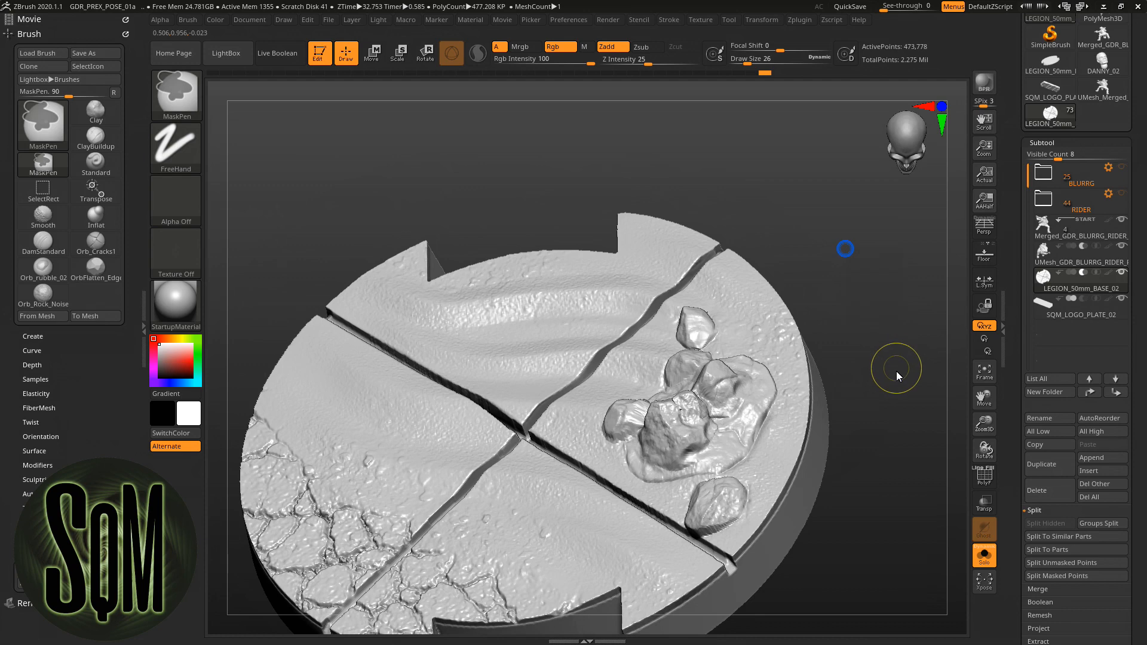
Turn off Solo mode to show the creature with the base, and mask the lower side wall of the base.
{"action": "mouse_move", "coordinate": [886, 384]}
{"action": "left_mouse_down"}
{"action": "mouse_move", "coordinate": [876, 493]}
{"action": "mouse_move", "coordinate": [863, 471]}
{"action": "mouse_move", "coordinate": [906, 460]}
{"action": "left_mouse_up"}
{"action": "left_click_drag", "start_coordinate": [849, 511], "coordinate": [819, 572]}
{"action": "right_click_drag", "start_coordinate": [705, 418], "coordinate": [672, 335], "text": "ctrl"}
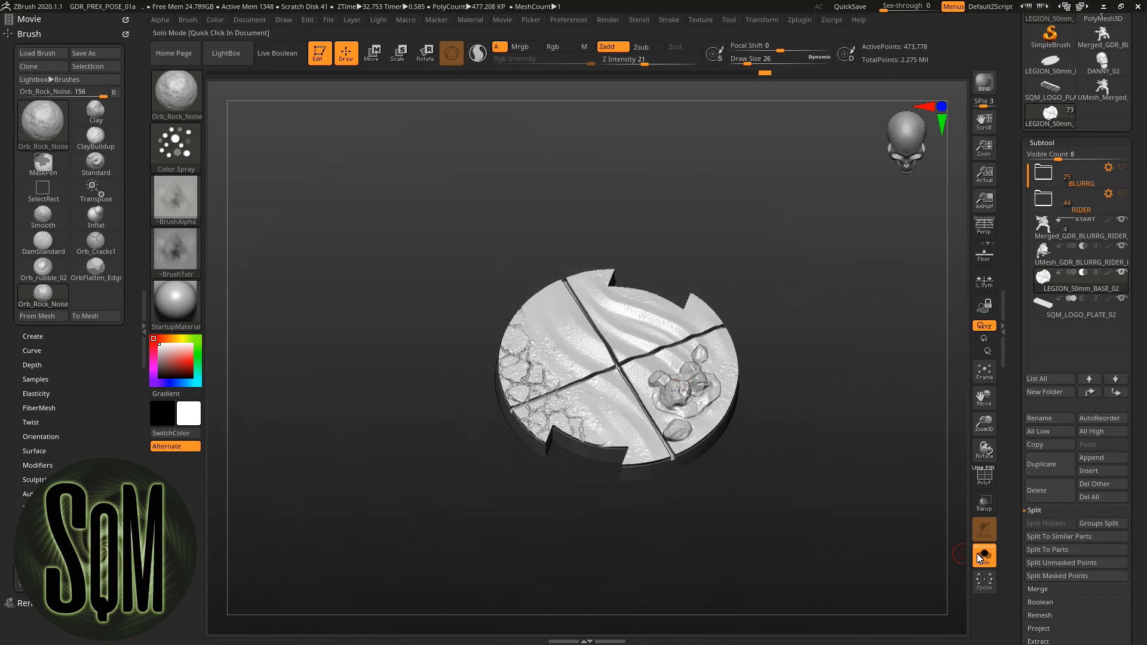
{"action": "left_click", "coordinate": [984, 555]}
{"action": "left_click_drag", "start_coordinate": [821, 425], "coordinate": [810, 370]}
{"action": "left_click_drag", "start_coordinate": [810, 369], "coordinate": [802, 383]}
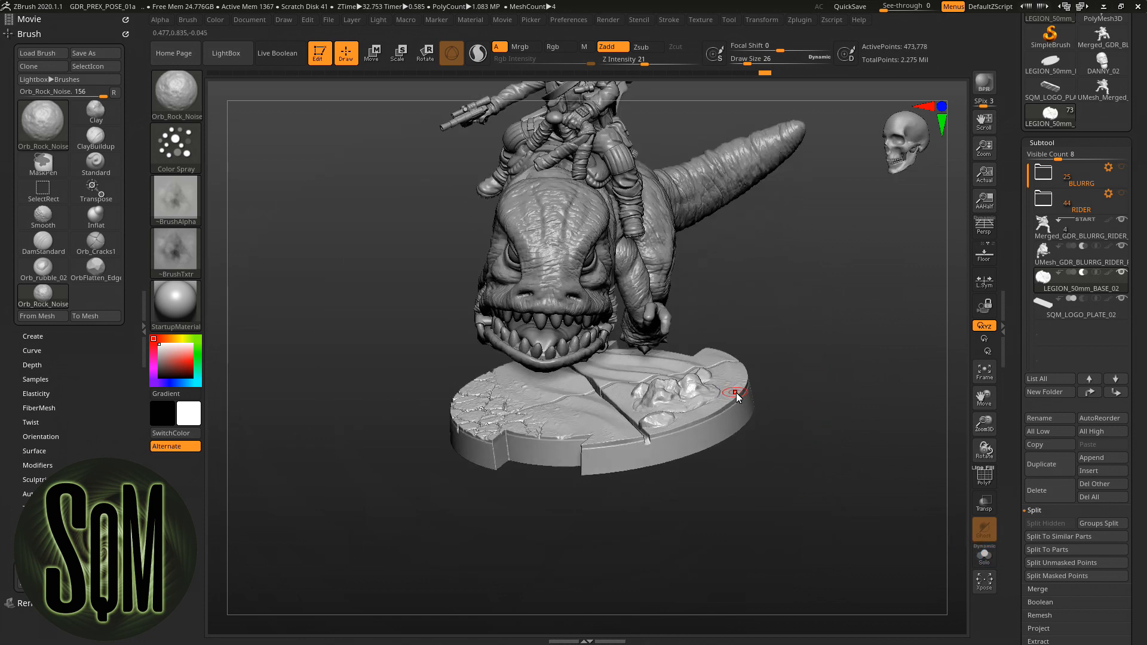
{"action": "right_click_drag", "start_coordinate": [734, 396], "coordinate": [721, 404], "text": "ctrl"}
{"action": "left_click_drag", "start_coordinate": [778, 197], "coordinate": [899, 143], "text": "shift"}
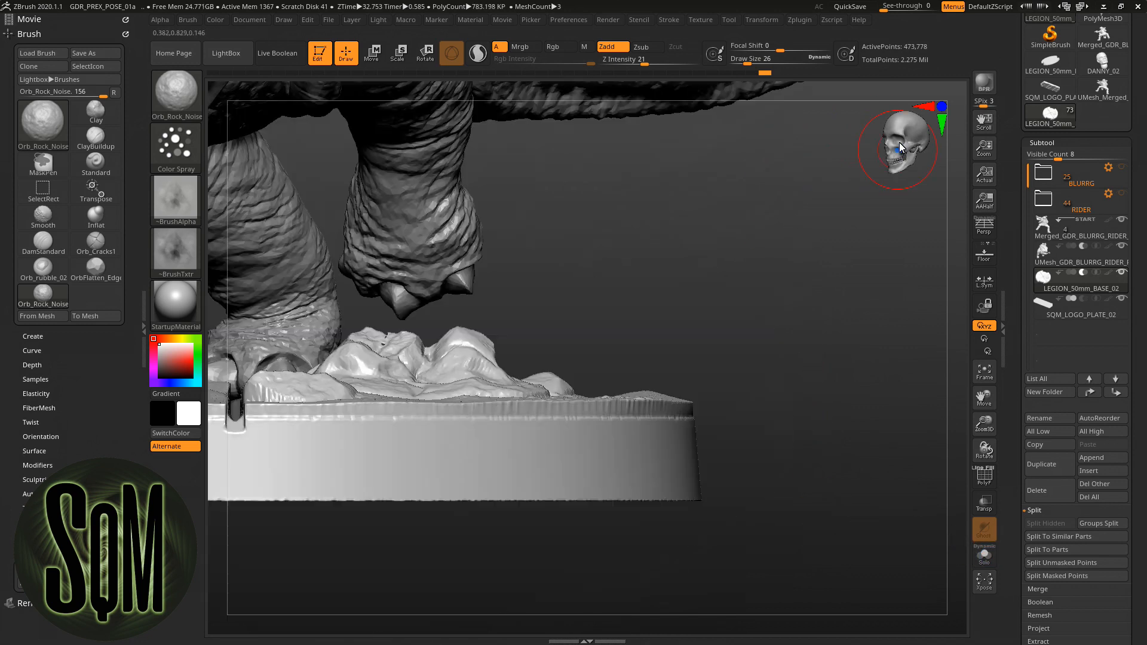
{"action": "mouse_move", "coordinate": [906, 213]}
{"action": "right_mouse_down", "text": "ctrl"}
{"action": "mouse_move", "coordinate": [761, 314]}
{"action": "mouse_move", "coordinate": [920, 415]}
{"action": "mouse_move", "coordinate": [964, 484]}
{"action": "right_mouse_up", "text": "ctrl"}
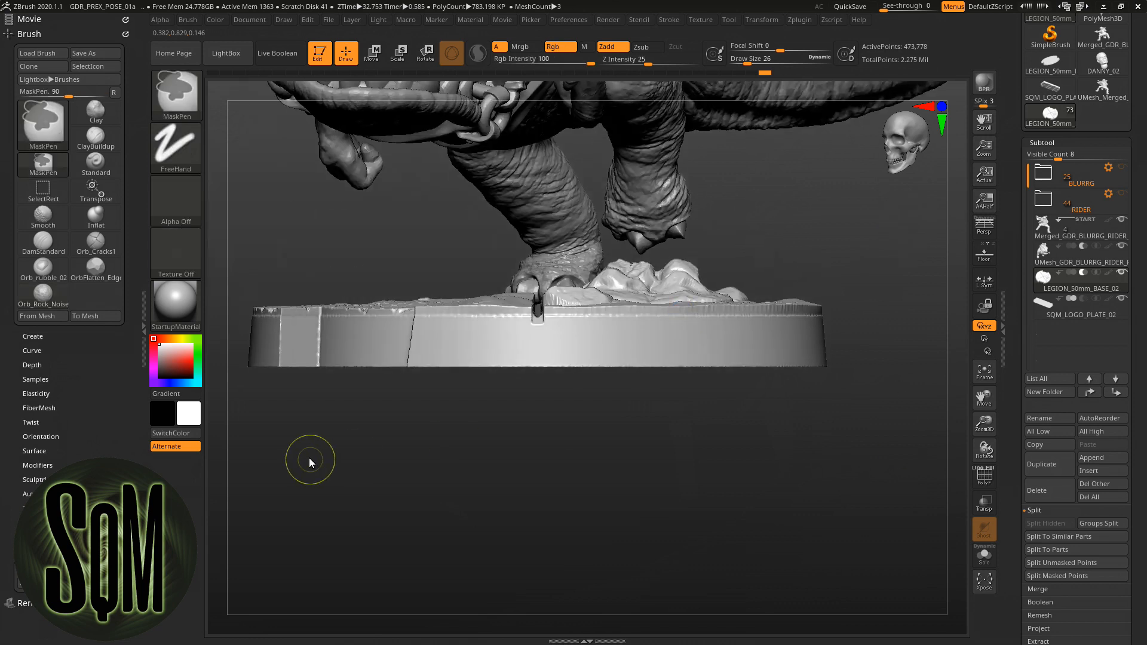
{"action": "left_click_drag", "start_coordinate": [238, 440], "coordinate": [894, 320], "text": "ctrl"}
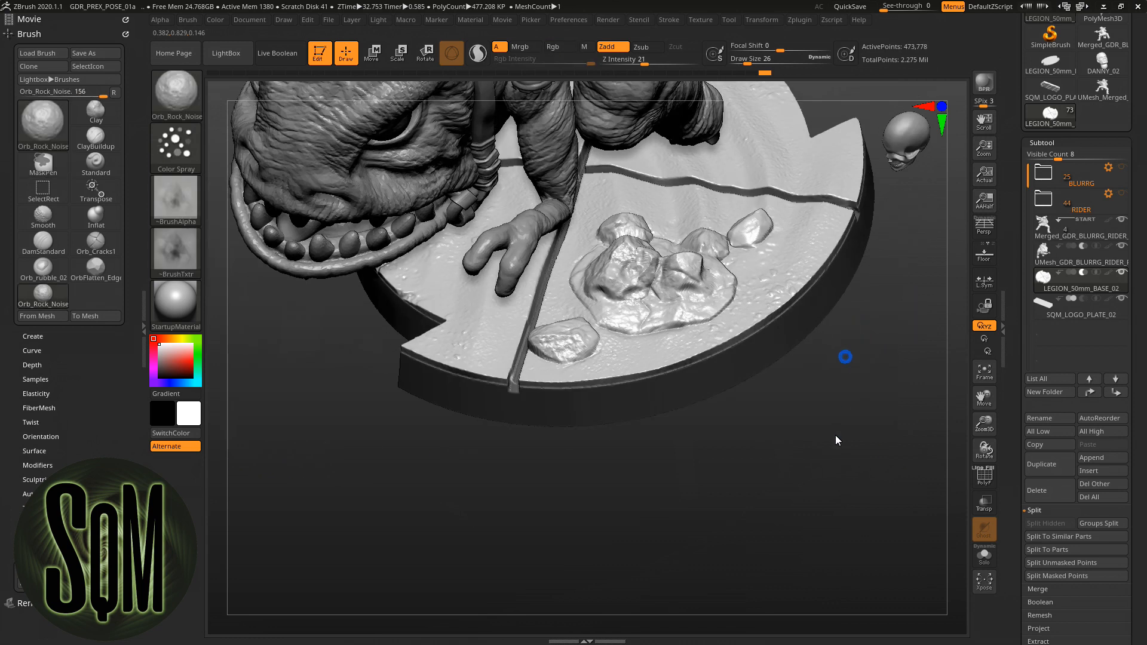
Pull the broad low rock up between and around the boulders with the Move brush at Draw Size 42.
{"action": "left_click_drag", "start_coordinate": [835, 440], "coordinate": [704, 314]}
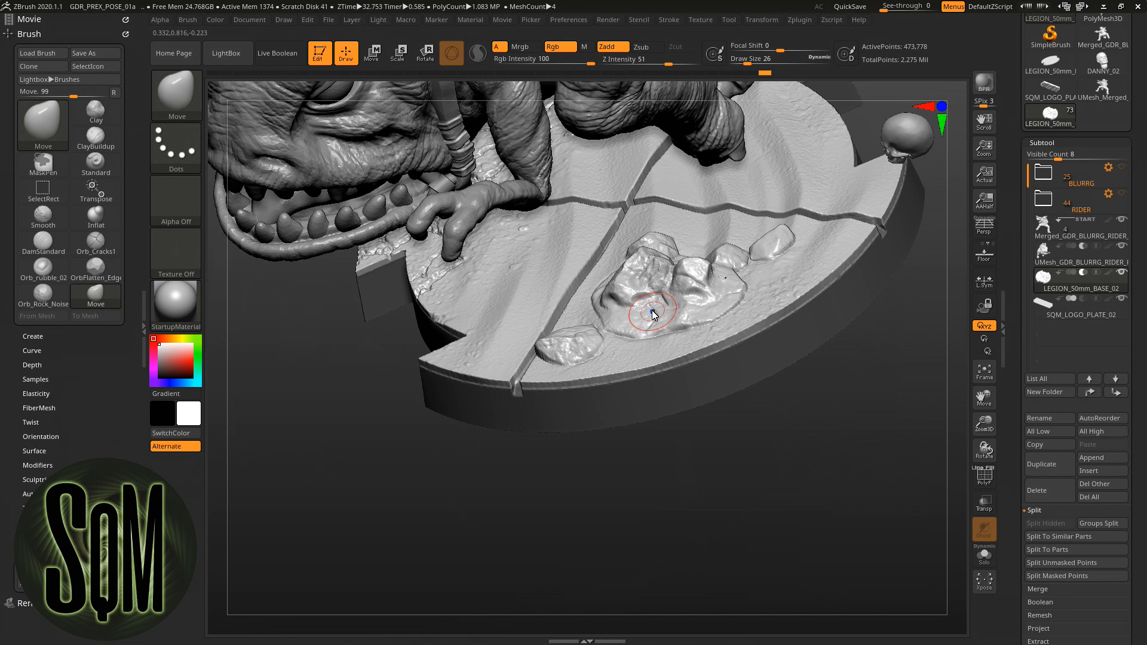
{"action": "left_click_drag", "start_coordinate": [748, 62], "coordinate": [752, 62]}
{"action": "left_click_drag", "start_coordinate": [644, 311], "coordinate": [632, 269]}
{"action": "mouse_move", "coordinate": [712, 276]}
{"action": "right_mouse_down"}
{"action": "mouse_move", "coordinate": [742, 314]}
{"action": "mouse_move", "coordinate": [720, 289]}
{"action": "mouse_move", "coordinate": [646, 299]}
{"action": "right_mouse_up"}
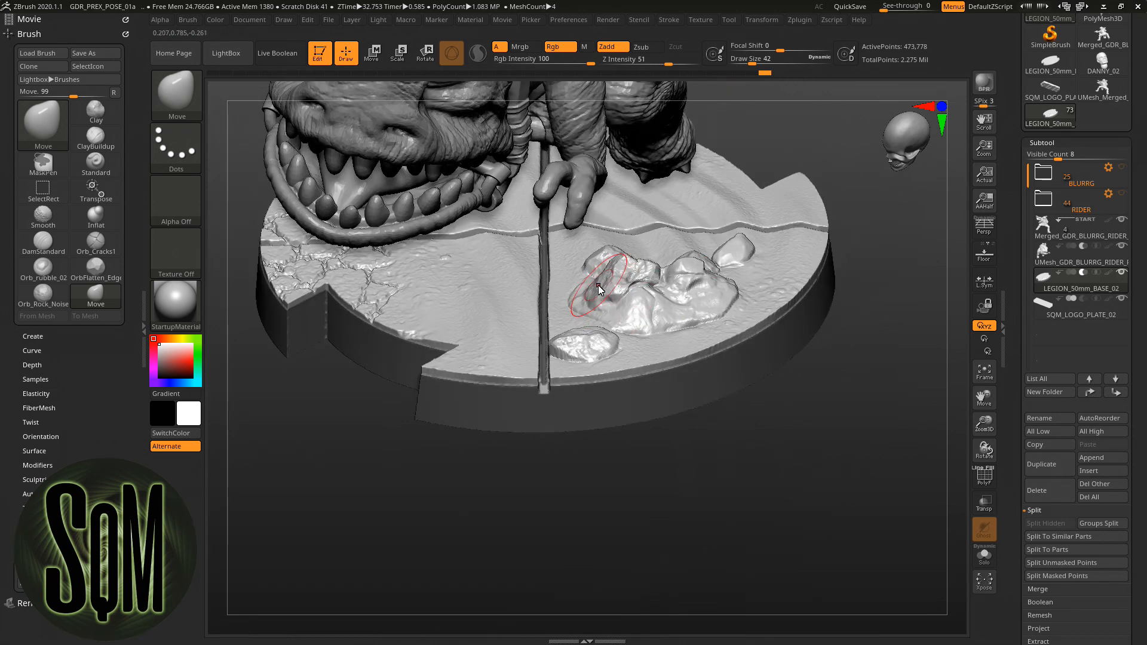
{"action": "right_click_drag", "start_coordinate": [589, 271], "coordinate": [637, 295]}
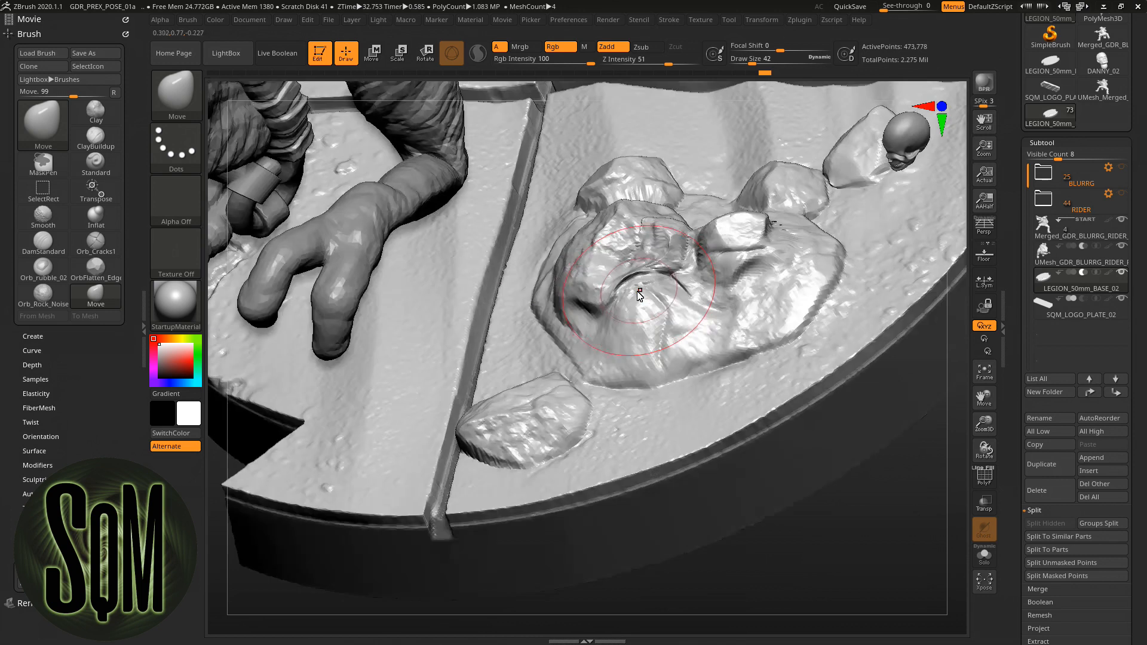
Isolate the base and flatten the raised front slope of the rock cluster with OrbFlatten_EdgeProtect at Draw Size 8.
{"action": "left_click", "coordinate": [95, 269]}
{"action": "left_click", "coordinate": [984, 555]}
{"action": "left_click", "coordinate": [754, 59]}
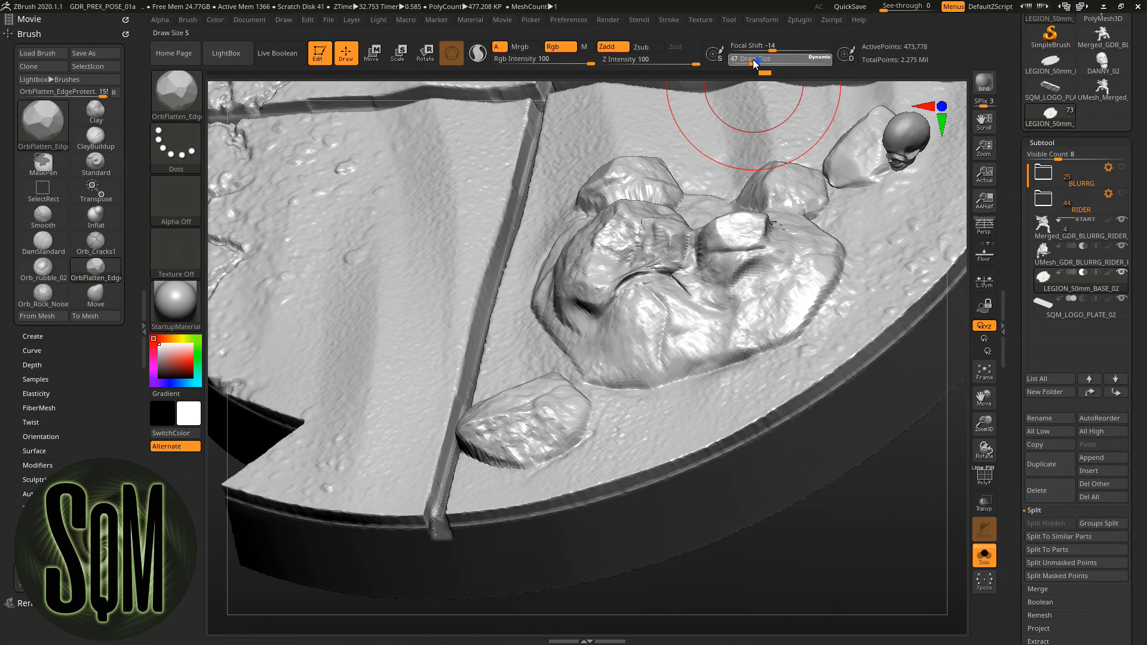
{"action": "left_click_drag", "start_coordinate": [750, 59], "coordinate": [741, 60]}
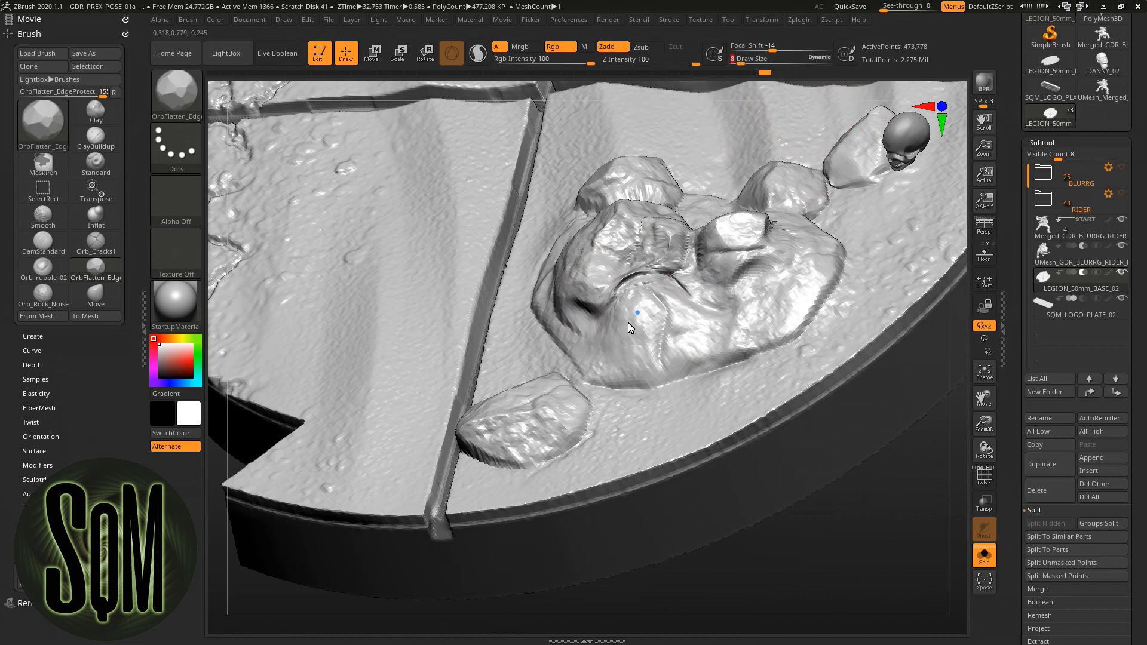
{"action": "mouse_move", "coordinate": [668, 331]}
{"action": "left_mouse_down"}
{"action": "mouse_move", "coordinate": [653, 296]}
{"action": "mouse_move", "coordinate": [662, 264]}
{"action": "left_mouse_up"}
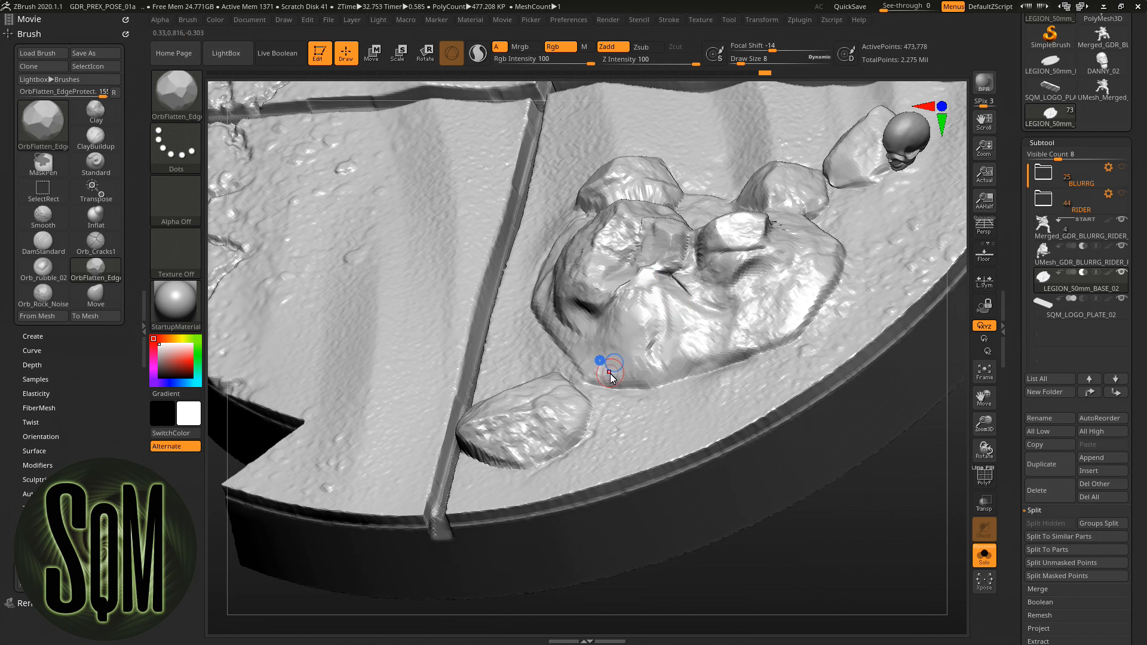
{"action": "left_click_drag", "start_coordinate": [877, 544], "coordinate": [859, 556]}
{"action": "left_click_drag", "start_coordinate": [799, 292], "coordinate": [779, 326]}
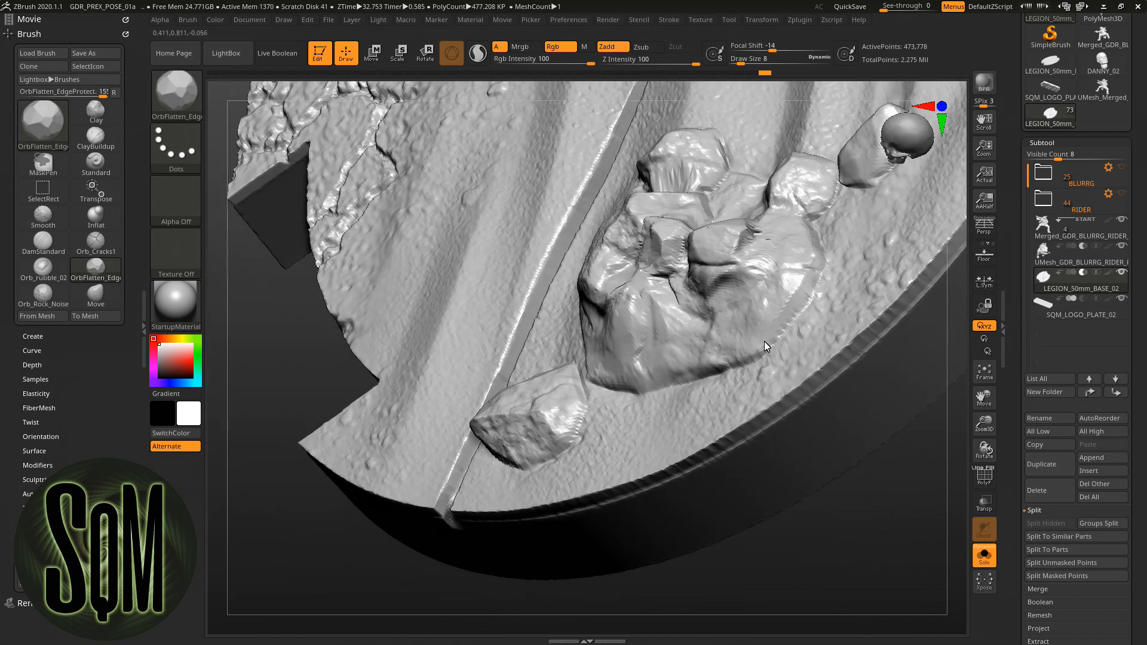
Clear the mask on the base and remesh it with DynaMesh.
{"action": "mouse_move", "coordinate": [875, 535]}
{"action": "left_mouse_down"}
{"action": "mouse_move", "coordinate": [828, 217]}
{"action": "mouse_move", "coordinate": [776, 211]}
{"action": "left_mouse_up"}
{"action": "left_click_drag", "start_coordinate": [755, 540], "coordinate": [829, 600]}
{"action": "left_click_drag", "start_coordinate": [815, 529], "coordinate": [848, 564], "text": "ctrl"}
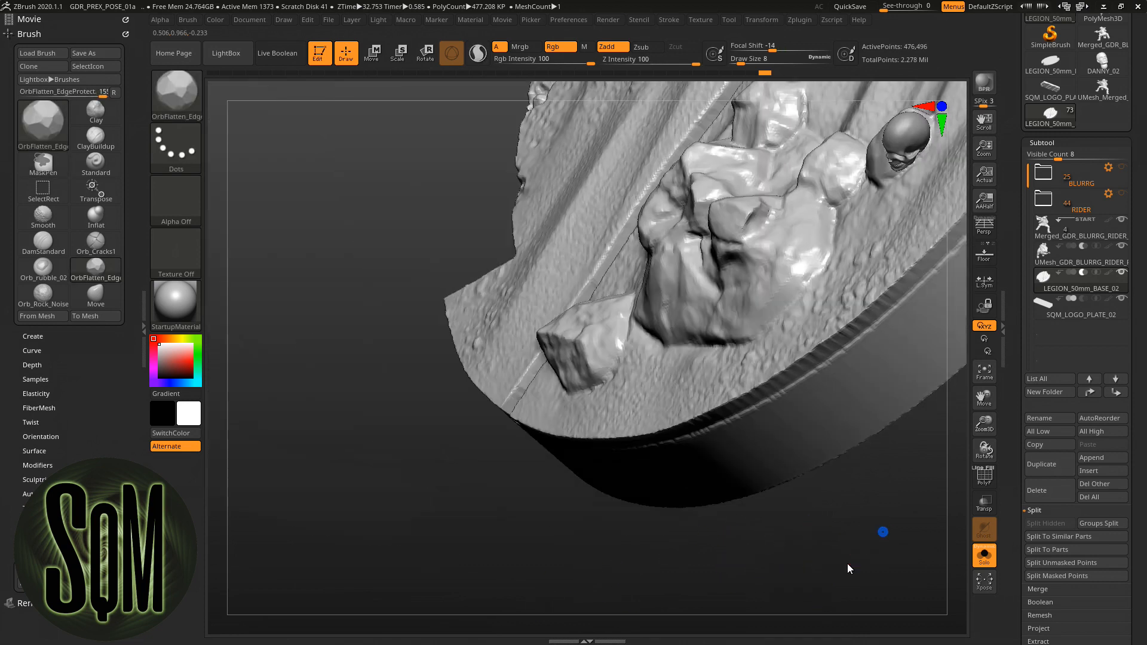
Flatten facets on the smaller central boulder and the front slope of the broad low rock.
{"action": "left_click_drag", "start_coordinate": [778, 210], "coordinate": [758, 226]}
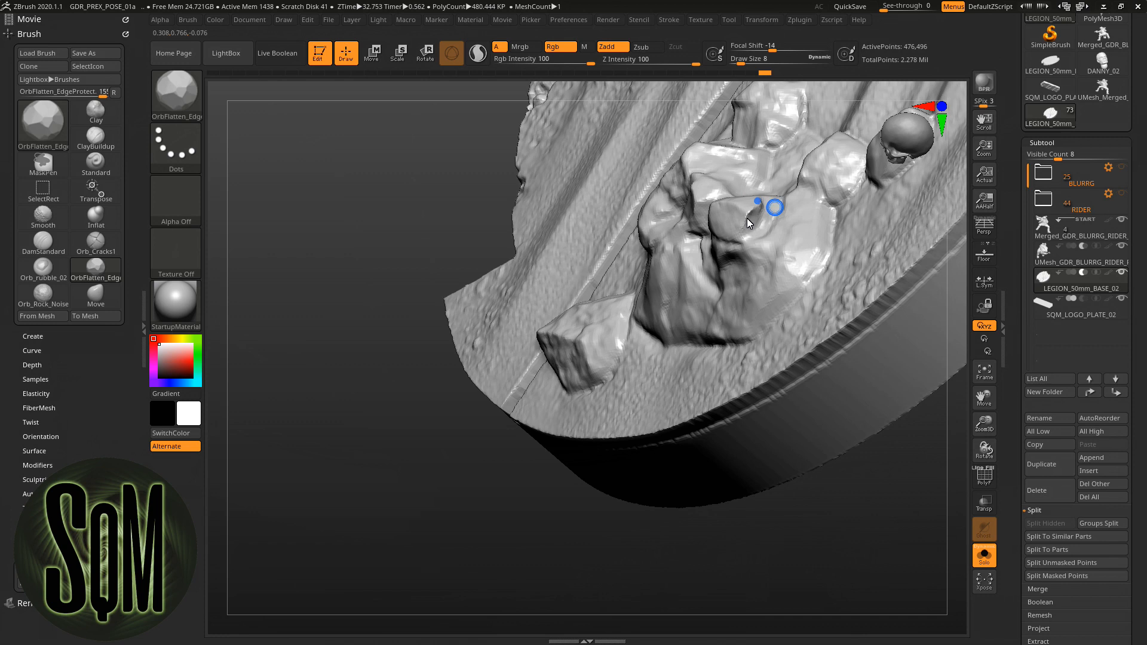
{"action": "left_click_drag", "start_coordinate": [756, 297], "coordinate": [781, 286]}
{"action": "left_click_drag", "start_coordinate": [863, 558], "coordinate": [920, 478]}
{"action": "left_click_drag", "start_coordinate": [694, 330], "coordinate": [583, 344]}
{"action": "left_click_drag", "start_coordinate": [566, 330], "coordinate": [589, 325]}
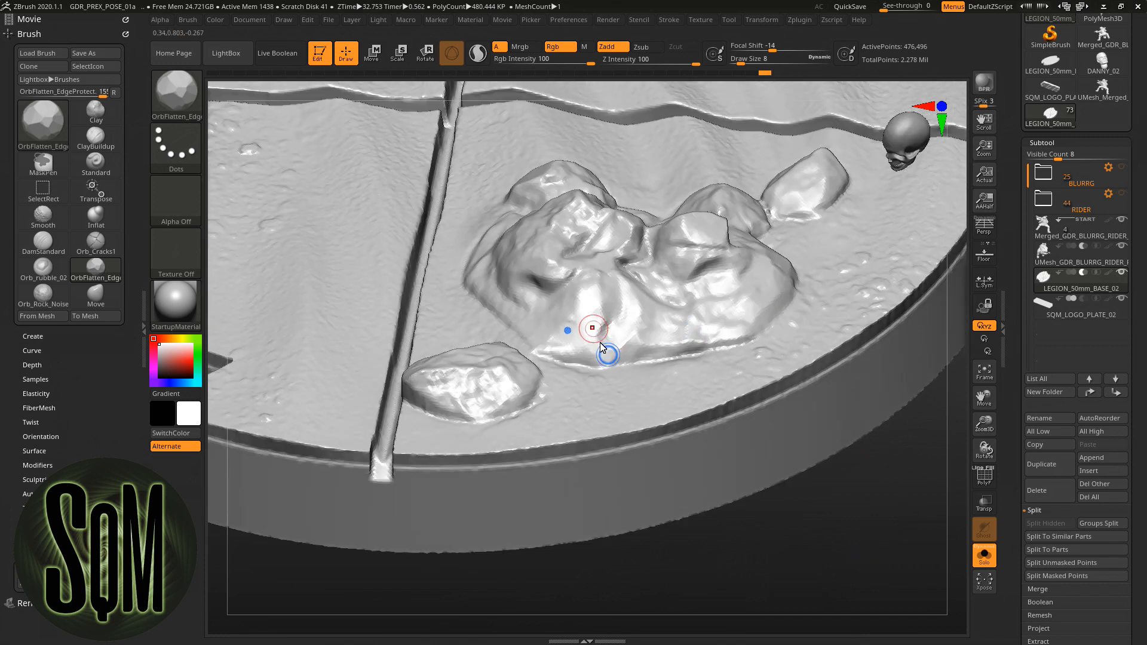
Flatten planes along the crevice-facing side of the broad low rock and beneath the large boulder.
{"action": "left_click_drag", "start_coordinate": [817, 528], "coordinate": [843, 550]}
{"action": "left_click_drag", "start_coordinate": [549, 336], "coordinate": [460, 280]}
{"action": "mouse_move", "coordinate": [842, 539]}
{"action": "left_mouse_down"}
{"action": "mouse_move", "coordinate": [466, 293]}
{"action": "mouse_move", "coordinate": [418, 219]}
{"action": "left_mouse_up"}
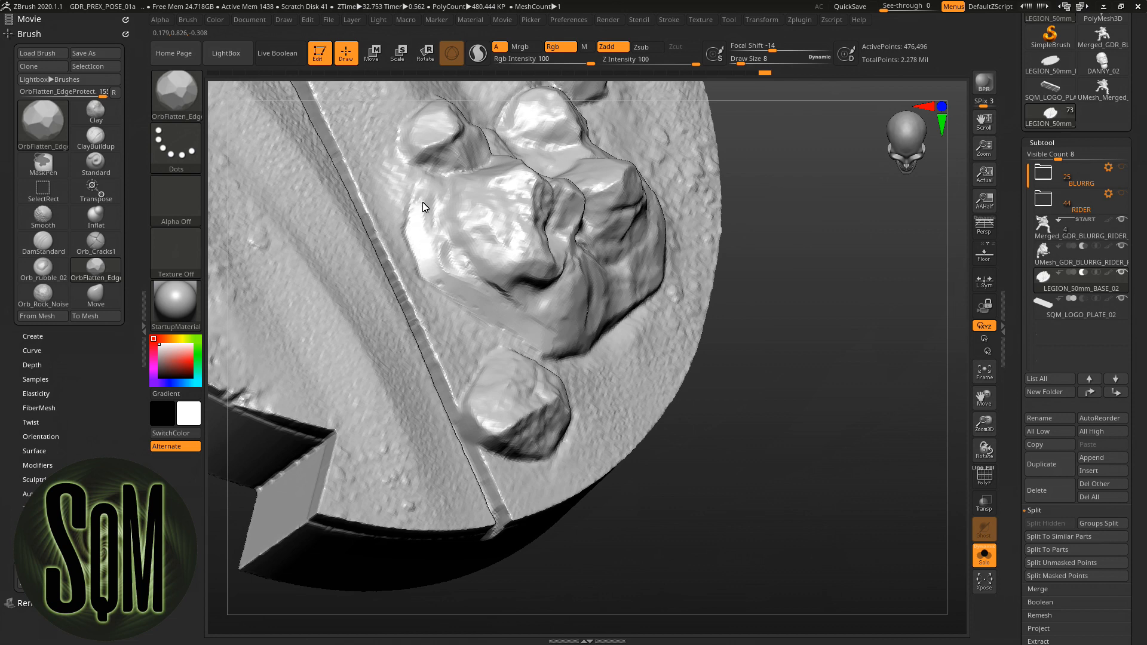
{"action": "left_click_drag", "start_coordinate": [762, 478], "coordinate": [436, 247]}
{"action": "left_click_drag", "start_coordinate": [746, 382], "coordinate": [506, 257]}
{"action": "left_click_drag", "start_coordinate": [797, 367], "coordinate": [567, 293]}
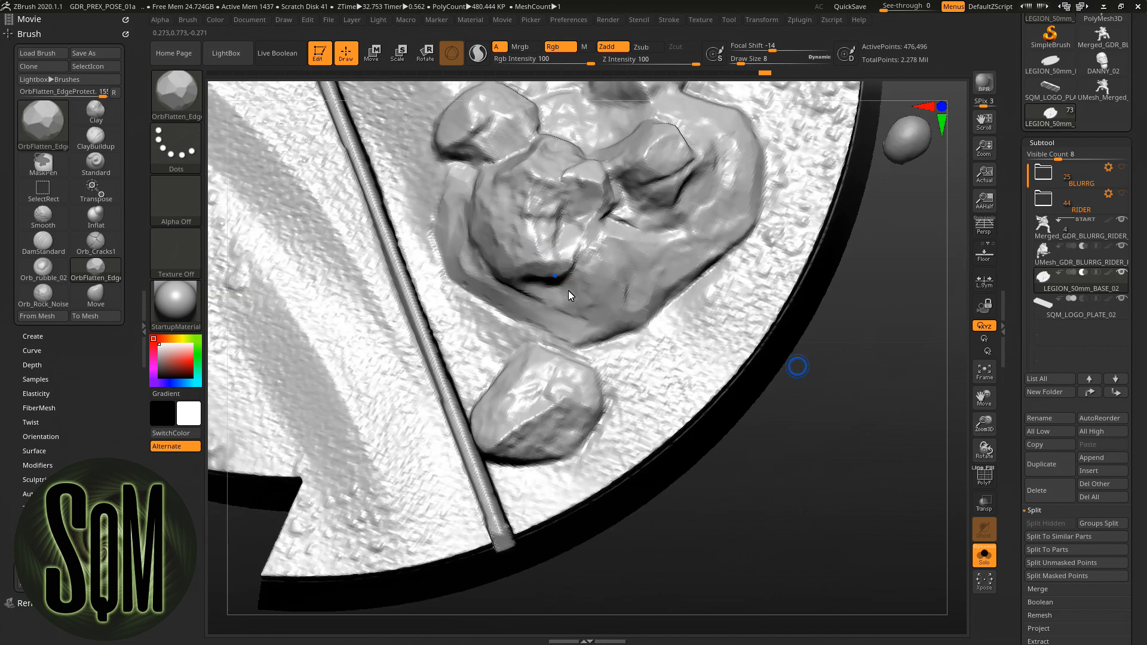
Flatten crisp planes on the separate rock beside the crevice near the base's rim.
{"action": "left_click_drag", "start_coordinate": [801, 396], "coordinate": [605, 406]}
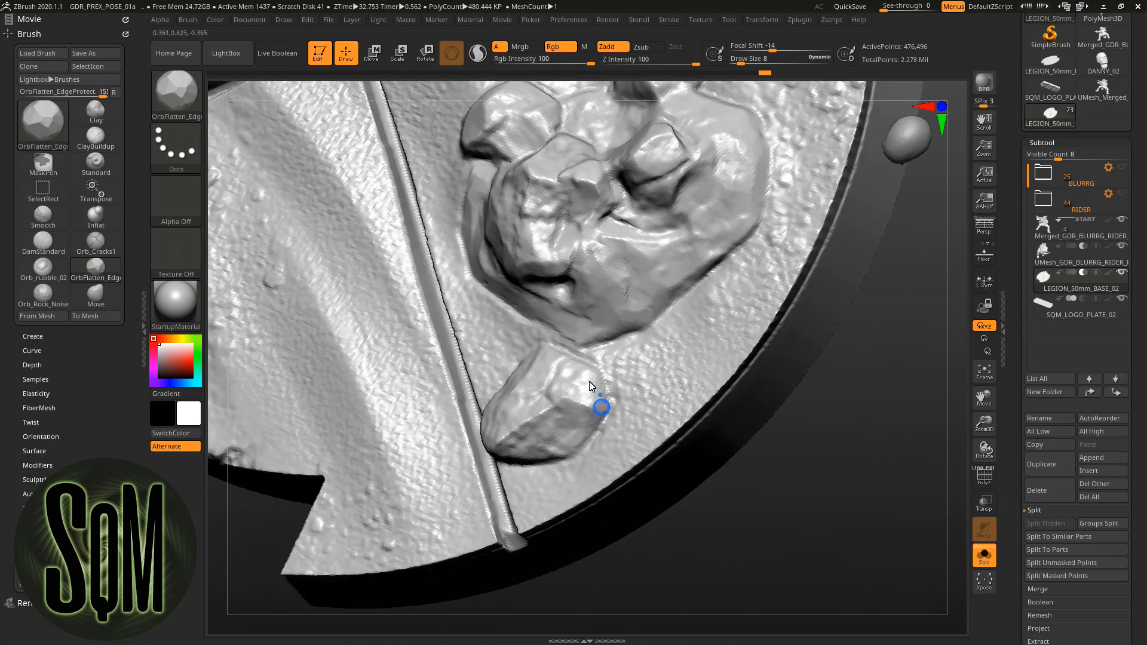
{"action": "left_click_drag", "start_coordinate": [828, 464], "coordinate": [541, 402]}
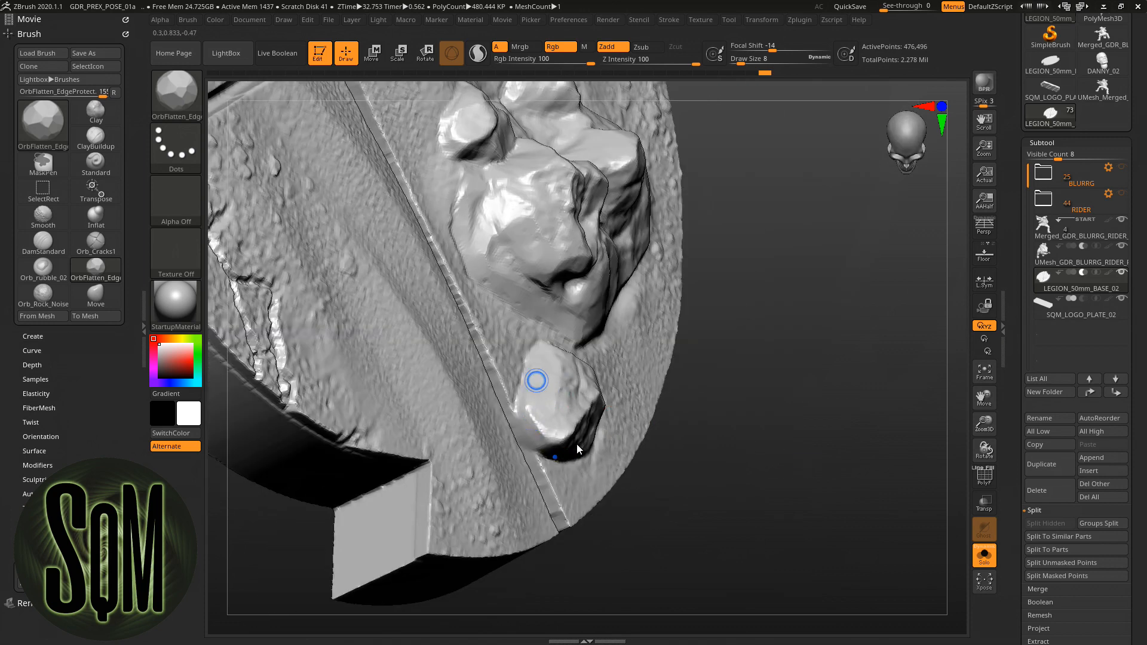
{"action": "left_click_drag", "start_coordinate": [824, 449], "coordinate": [815, 442]}
Flatten planes on the small rock at the cluster's inner side and on the rocks at its far end.
{"action": "left_click_drag", "start_coordinate": [855, 518], "coordinate": [541, 264], "text": "alt"}
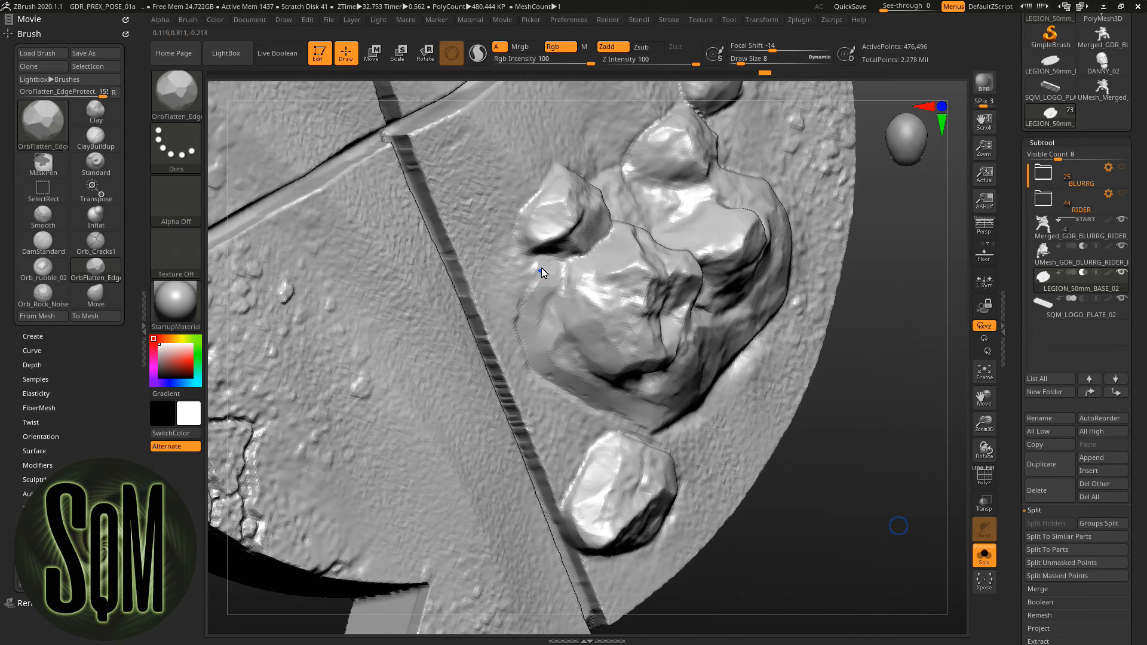
{"action": "left_click_drag", "start_coordinate": [866, 460], "coordinate": [854, 524]}
{"action": "left_click_drag", "start_coordinate": [912, 359], "coordinate": [870, 358]}
{"action": "left_click_drag", "start_coordinate": [924, 326], "coordinate": [939, 276]}
{"action": "left_click_drag", "start_coordinate": [700, 341], "coordinate": [695, 360]}
{"action": "left_click_drag", "start_coordinate": [892, 223], "coordinate": [865, 226]}
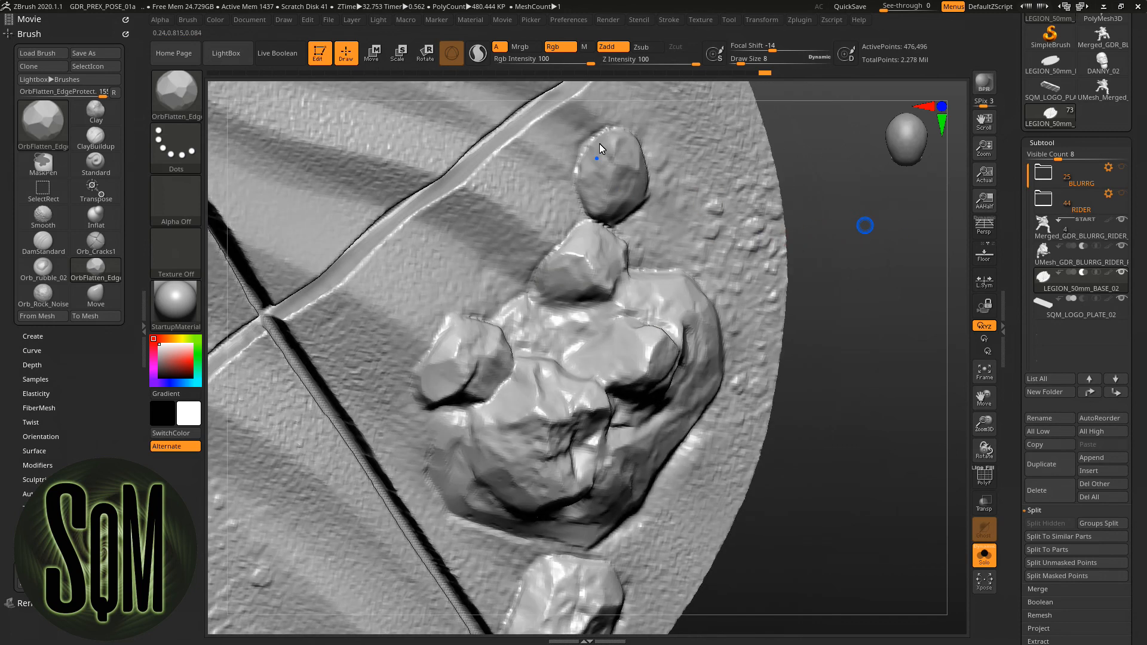
Flatten the lower front area of the broad low rock below the large boulder.
{"action": "left_click_drag", "start_coordinate": [853, 285], "coordinate": [788, 278]}
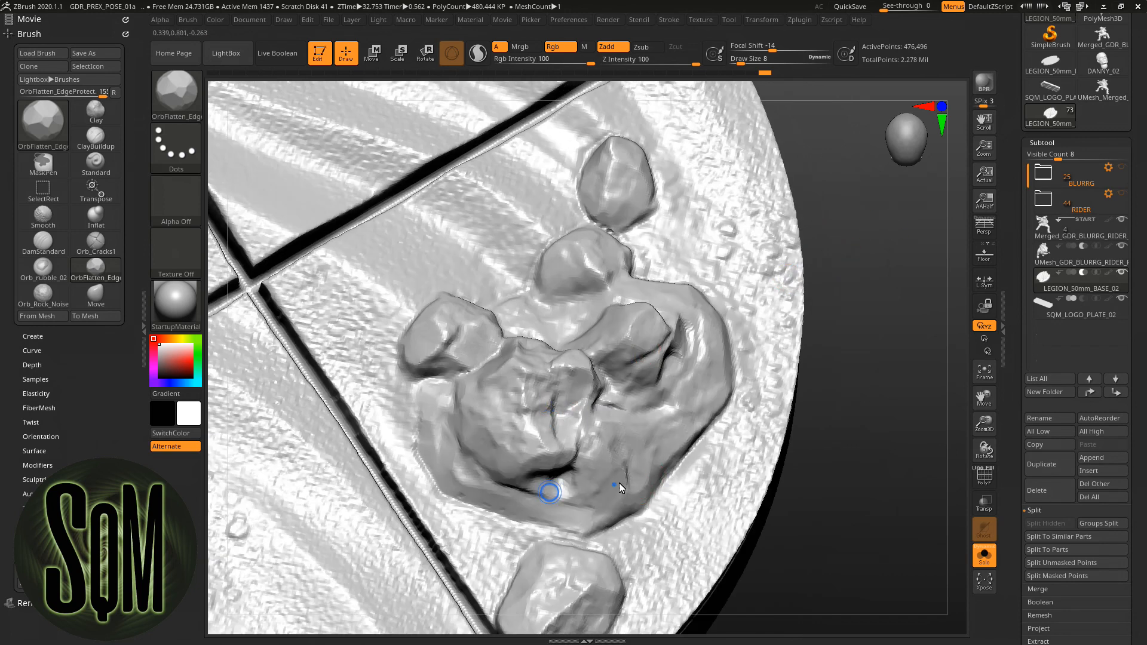
{"action": "mouse_move", "coordinate": [894, 397]}
{"action": "left_mouse_down"}
{"action": "mouse_move", "coordinate": [884, 340]}
{"action": "mouse_move", "coordinate": [888, 389]}
{"action": "left_mouse_up"}
{"action": "mouse_move", "coordinate": [919, 433]}
{"action": "left_mouse_down"}
{"action": "mouse_move", "coordinate": [891, 550]}
{"action": "mouse_move", "coordinate": [871, 432]}
{"action": "mouse_move", "coordinate": [843, 493]}
{"action": "mouse_move", "coordinate": [847, 523]}
{"action": "mouse_move", "coordinate": [841, 466]}
{"action": "mouse_move", "coordinate": [840, 507]}
{"action": "mouse_move", "coordinate": [630, 514]}
{"action": "left_mouse_up"}
Texture the rock cluster with the Orb_Rock_Noise brush at draw size 15.
{"action": "key", "text": "f"}
{"action": "left_click", "coordinate": [43, 293]}
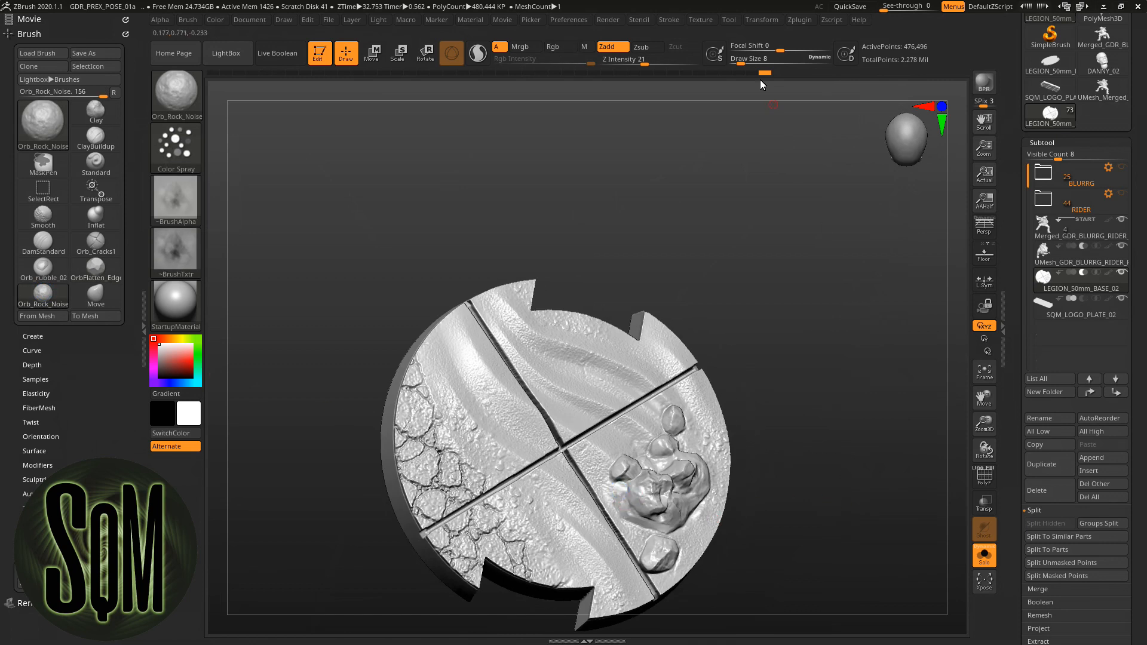
{"action": "key", "text": "f"}
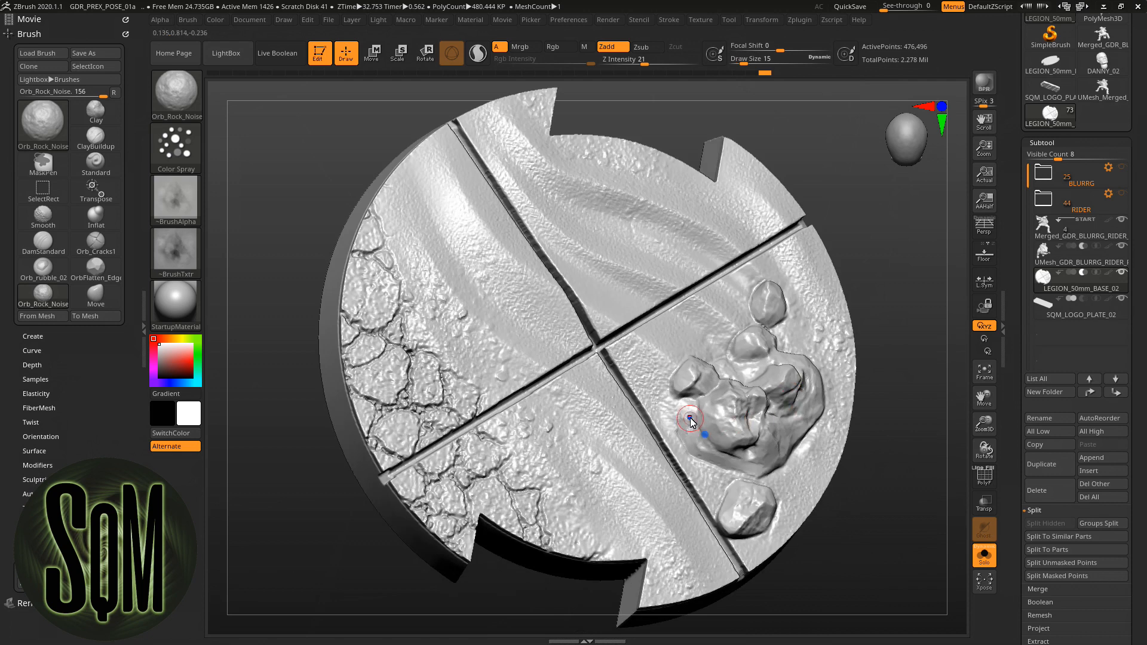
{"action": "mouse_move", "coordinate": [851, 514]}
{"action": "left_mouse_down"}
{"action": "mouse_move", "coordinate": [856, 503]}
{"action": "mouse_move", "coordinate": [774, 460]}
{"action": "left_mouse_up"}
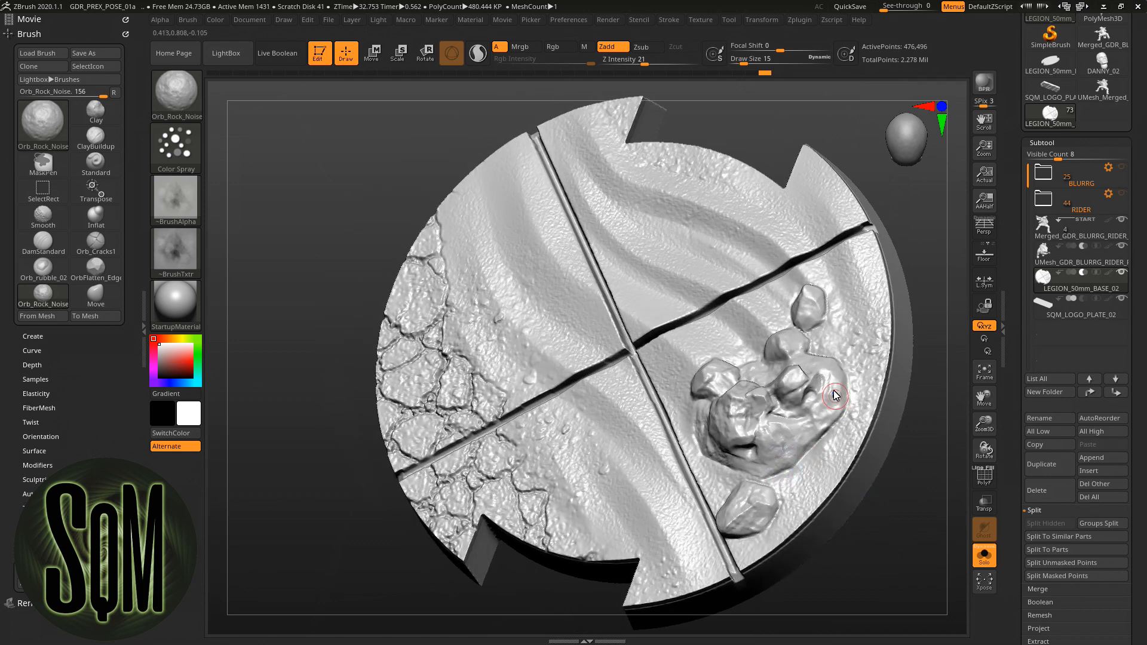
{"action": "mouse_move", "coordinate": [904, 383]}
{"action": "left_mouse_down"}
{"action": "mouse_move", "coordinate": [910, 500]}
{"action": "mouse_move", "coordinate": [867, 517]}
{"action": "mouse_move", "coordinate": [865, 530]}
{"action": "mouse_move", "coordinate": [878, 488]}
{"action": "left_mouse_up"}
{"action": "left_click", "coordinate": [818, 361]}
{"action": "mouse_move", "coordinate": [871, 555]}
{"action": "left_mouse_down"}
{"action": "mouse_move", "coordinate": [839, 549]}
{"action": "mouse_move", "coordinate": [828, 512]}
{"action": "left_mouse_up"}
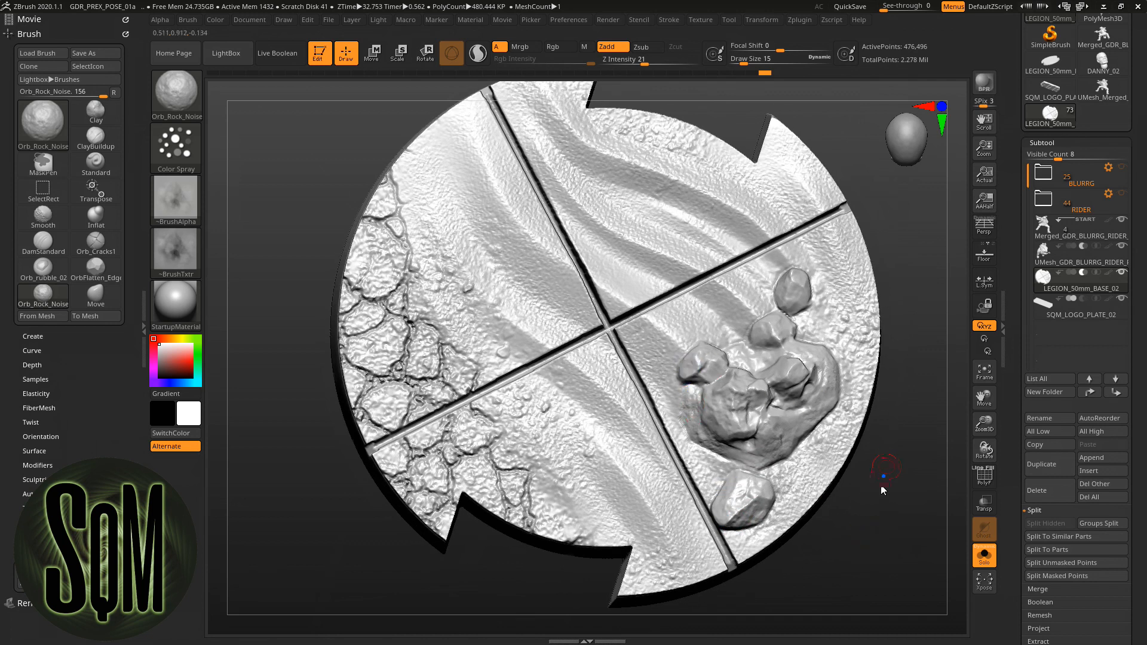
{"action": "left_click_drag", "start_coordinate": [882, 488], "coordinate": [884, 477]}
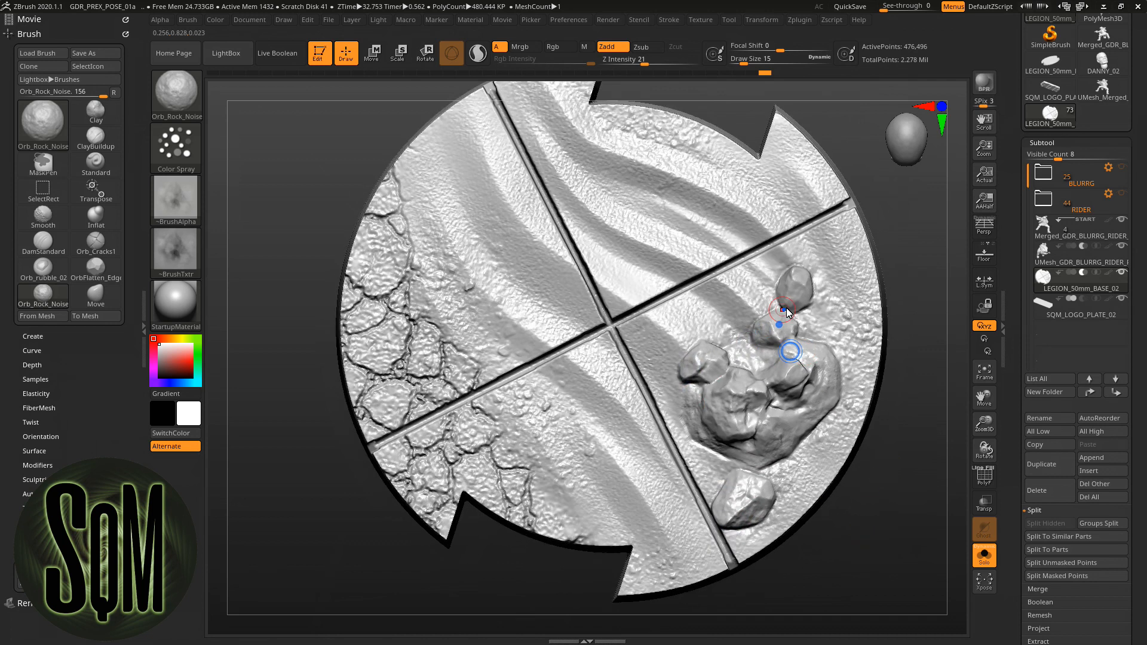
{"action": "left_click_drag", "start_coordinate": [911, 432], "coordinate": [886, 443]}
{"action": "left_click_drag", "start_coordinate": [873, 547], "coordinate": [833, 521]}
{"action": "key", "text": "f"}
{"action": "left_click_drag", "start_coordinate": [758, 413], "coordinate": [780, 455]}
Inspect how the creature's feet meet the ground and rocks, viewing it with the base and in isolation.
{"action": "left_click", "coordinate": [994, 554]}
{"action": "left_click_drag", "start_coordinate": [843, 472], "coordinate": [856, 374]}
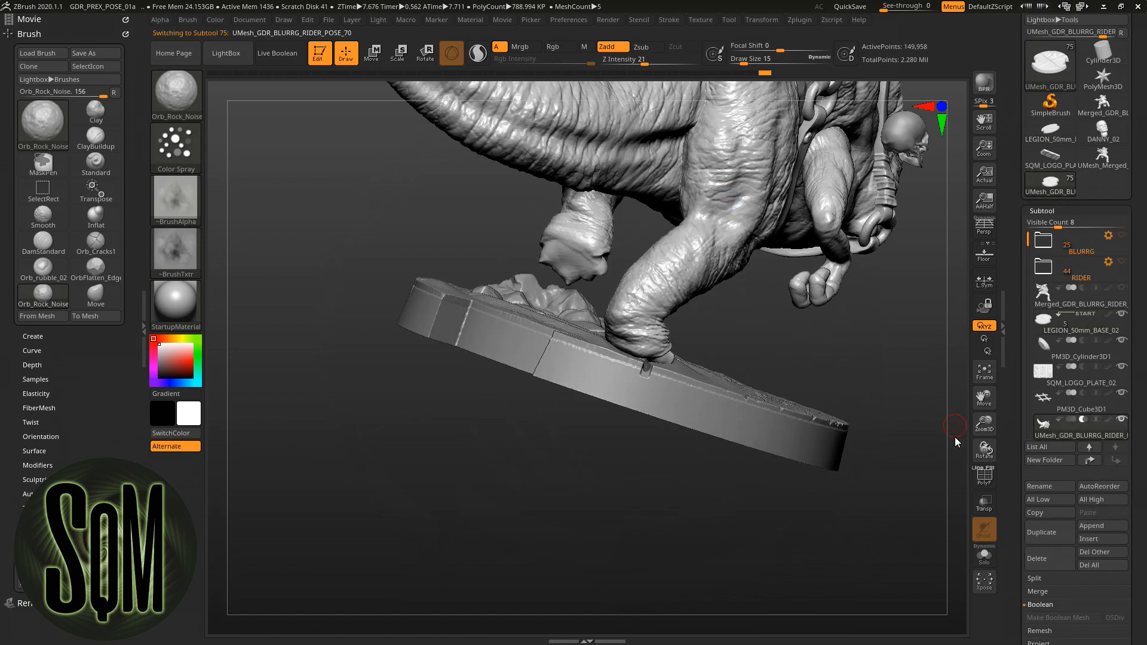
{"action": "left_click", "coordinate": [984, 556]}
{"action": "left_click_drag", "start_coordinate": [730, 410], "coordinate": [688, 377]}
{"action": "left_click_drag", "start_coordinate": [778, 344], "coordinate": [710, 413]}
{"action": "left_click", "coordinate": [983, 557]}
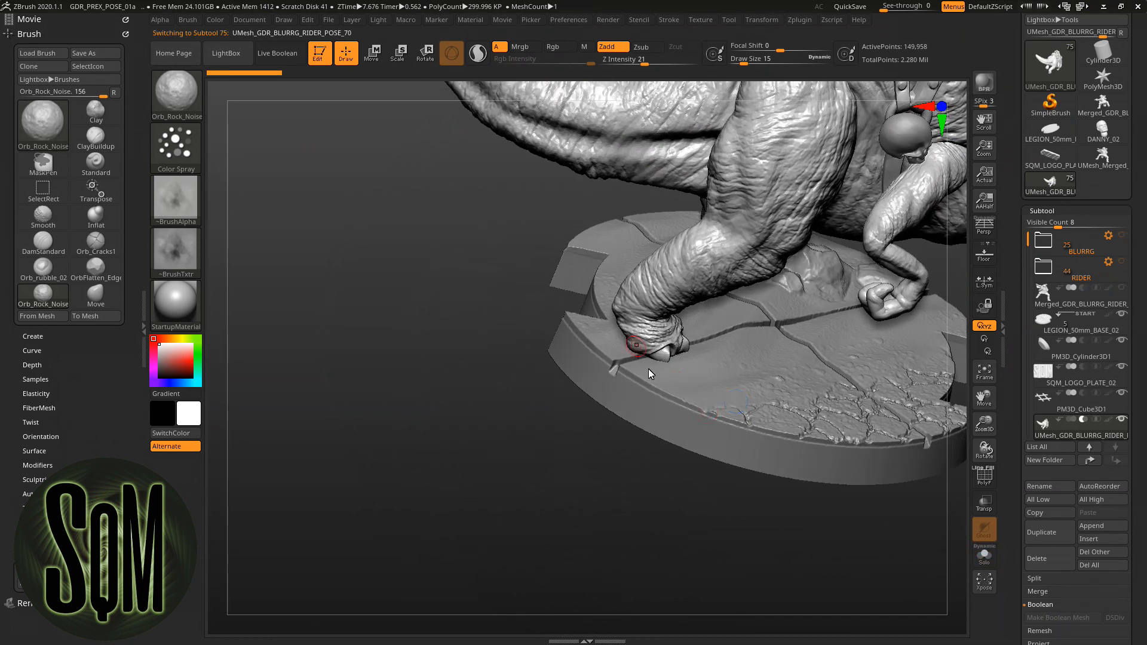
{"action": "left_click_drag", "start_coordinate": [686, 372], "coordinate": [554, 407]}
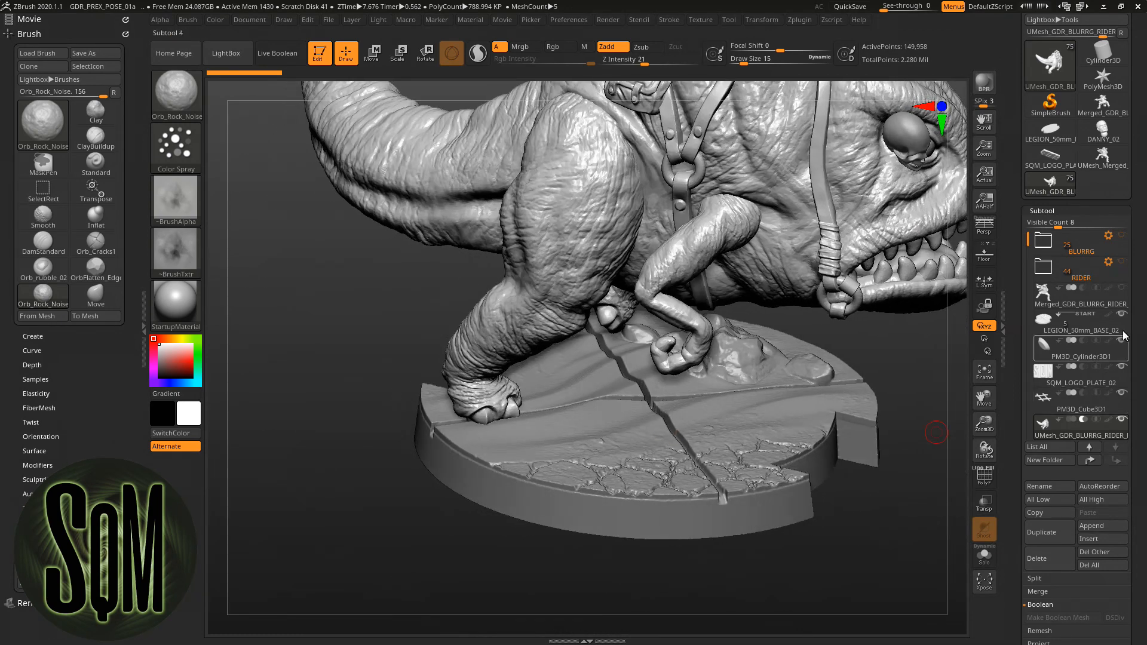
Hide the creature, decimate the 50 mm base with the 35 k preset and check its wireframe.
{"action": "mouse_move", "coordinate": [1126, 293]}
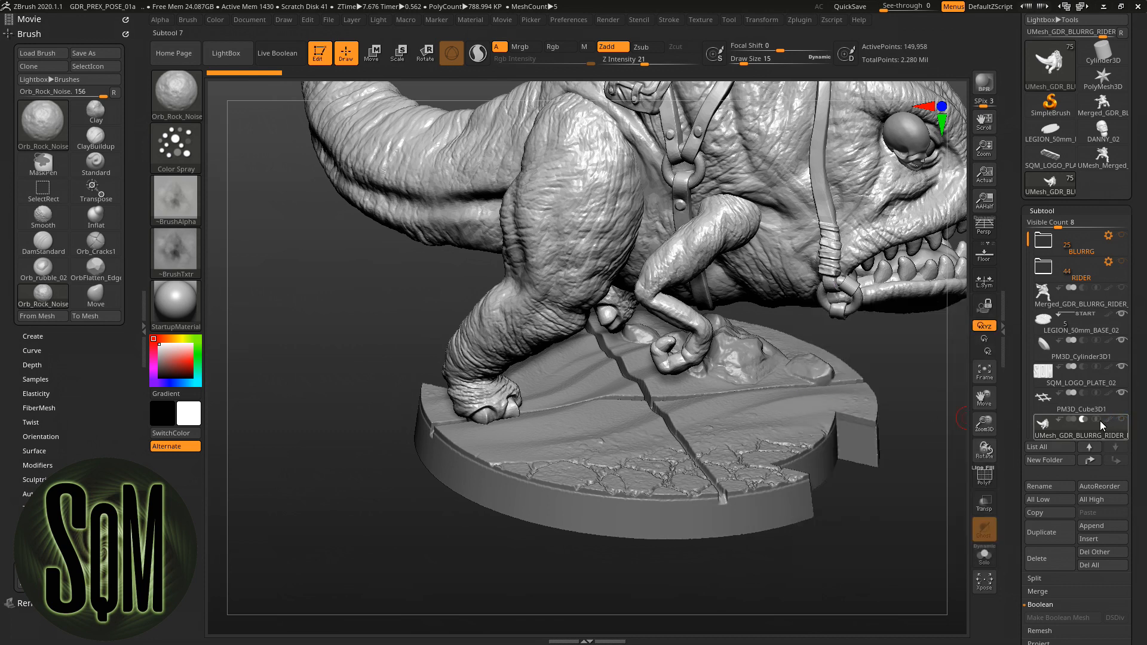
{"action": "left_click", "coordinate": [768, 441], "text": "alt"}
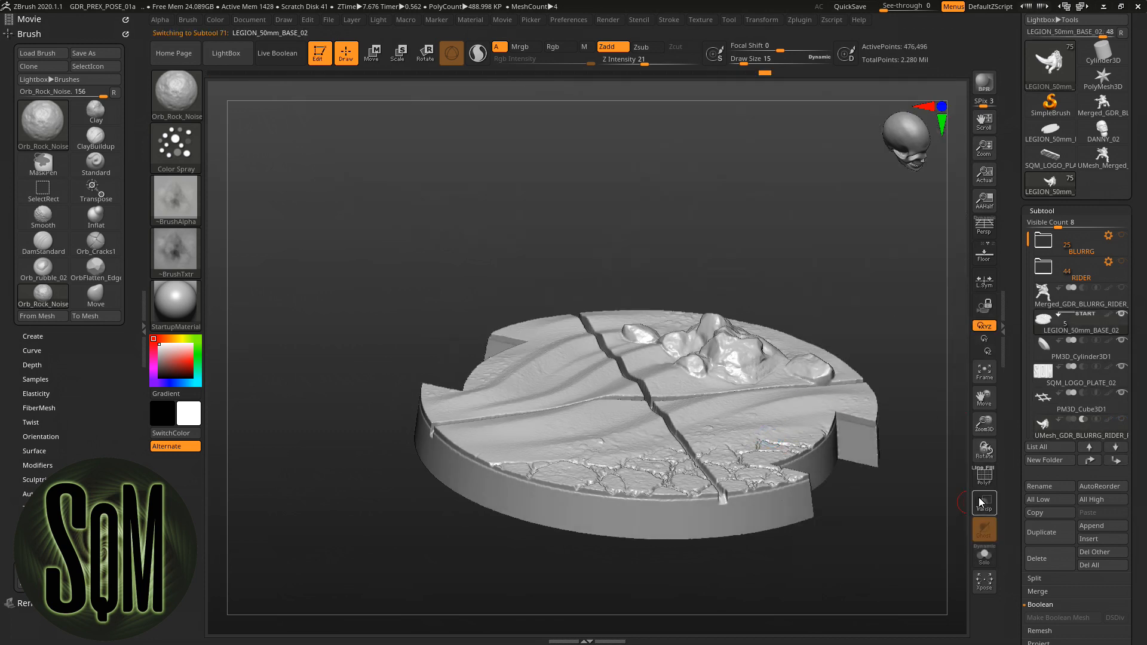
{"action": "left_click", "coordinate": [807, 21]}
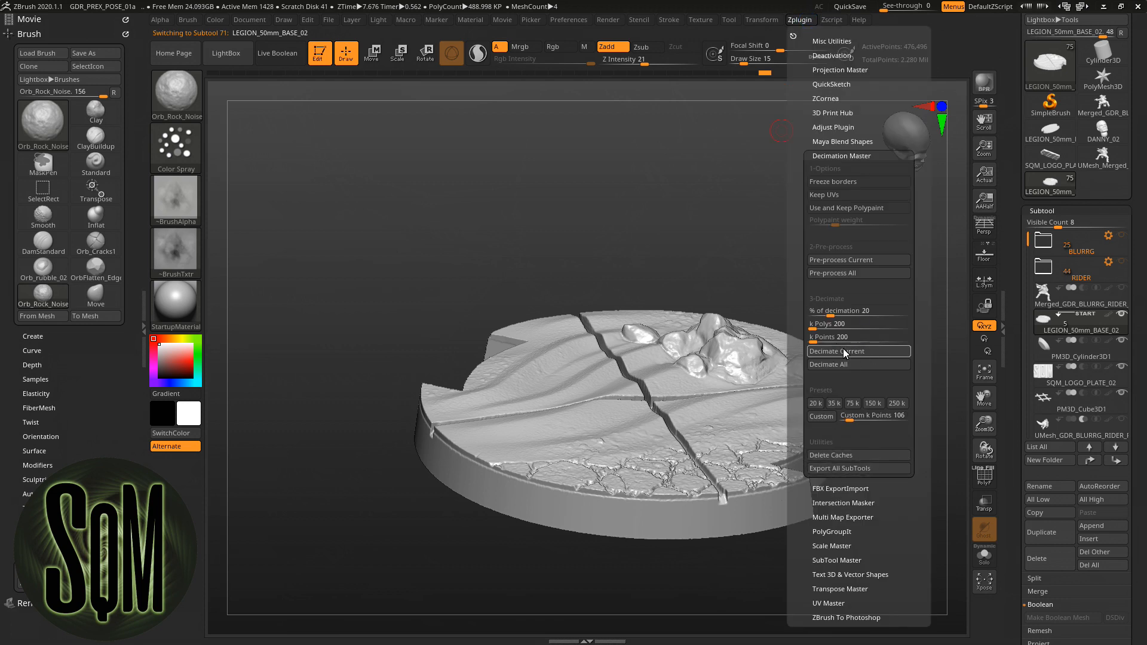
{"action": "left_click", "coordinate": [835, 404]}
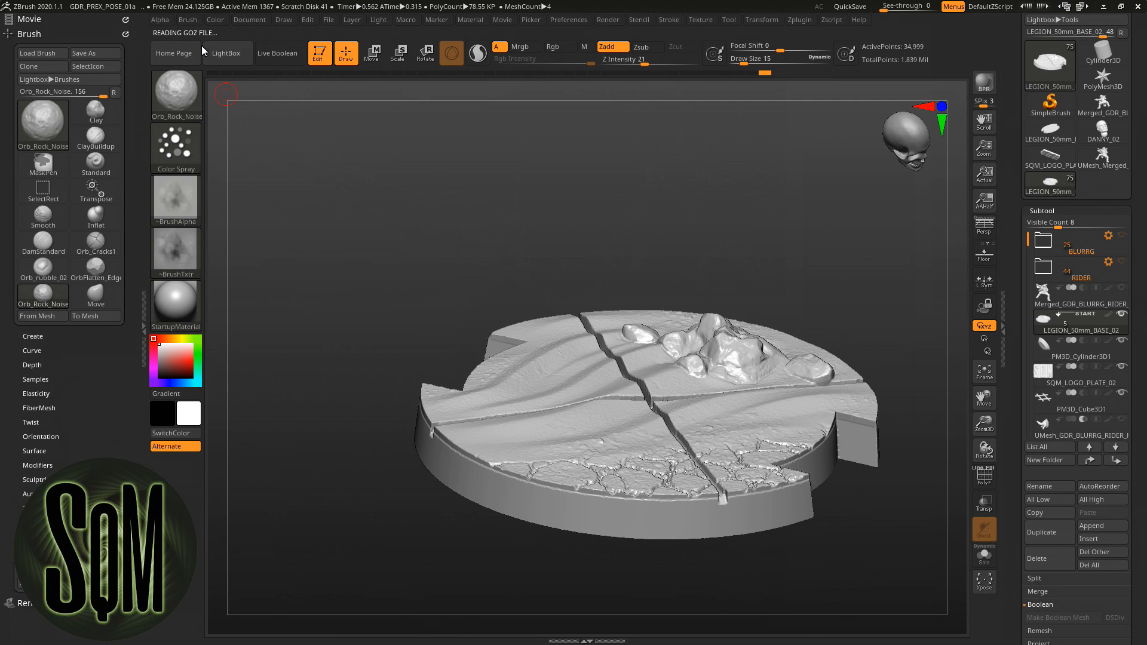
{"action": "left_click", "coordinate": [986, 481]}
{"action": "left_click_drag", "start_coordinate": [798, 422], "coordinate": [757, 396]}
{"action": "right_click_drag", "start_coordinate": [758, 395], "coordinate": [666, 302]}
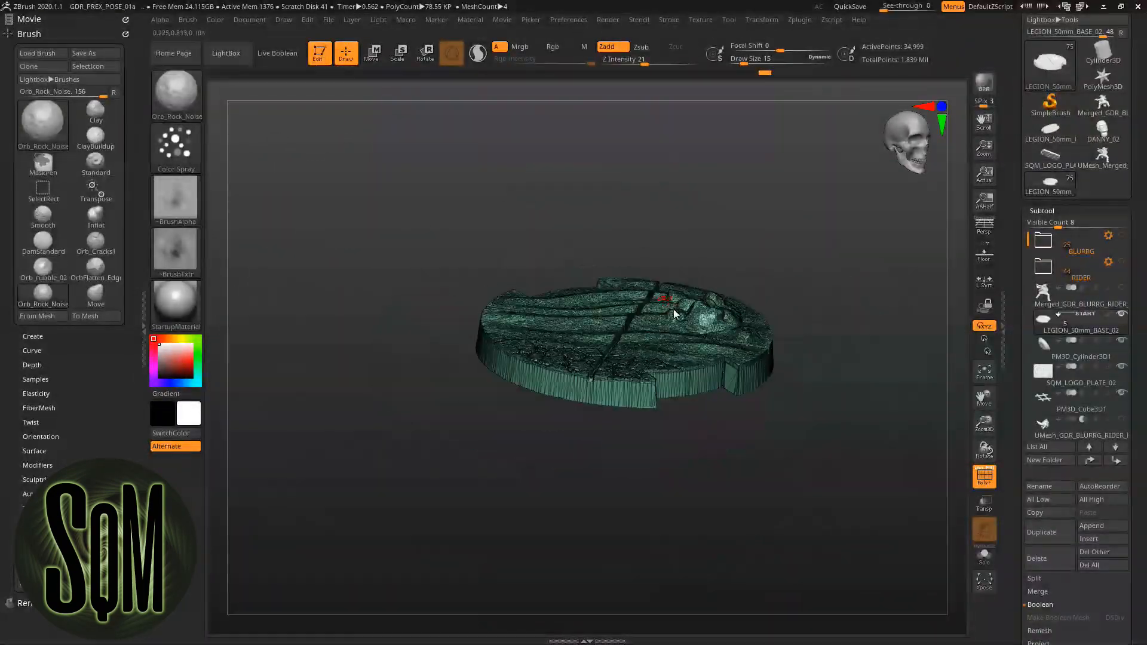
{"action": "left_click", "coordinate": [992, 484]}
{"action": "right_click_drag", "start_coordinate": [932, 443], "coordinate": [867, 389]}
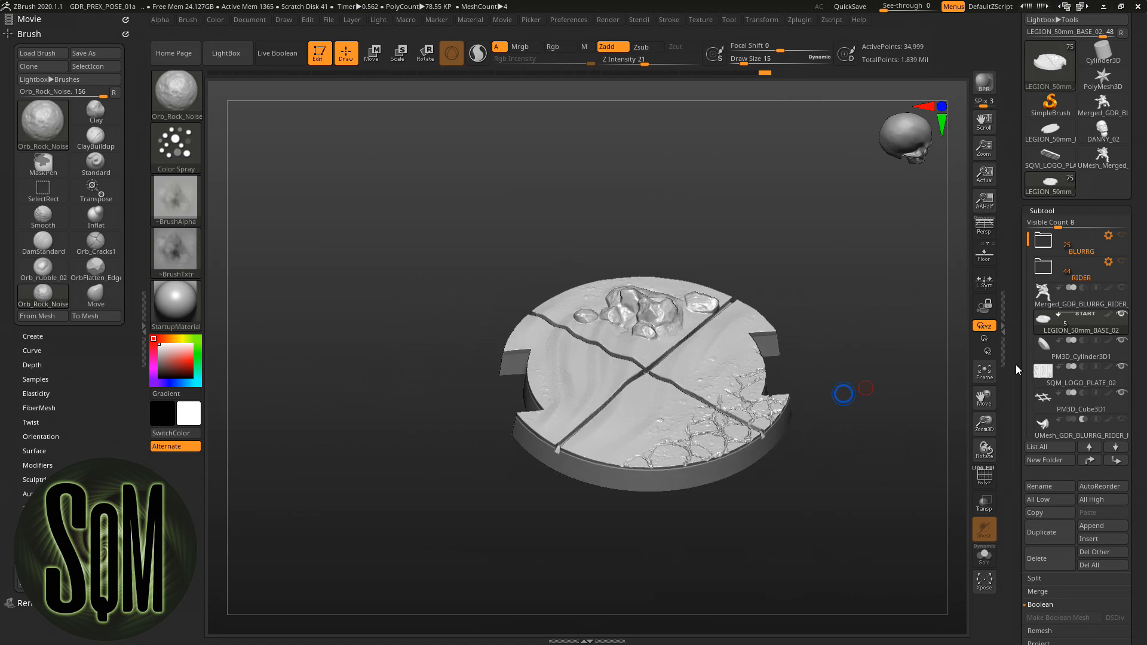
Show the creature again, make the base the Boolean start, set the creature to subtract and preview with Live Boolean.
{"action": "left_click", "coordinate": [1122, 421]}
{"action": "right_click_drag", "start_coordinate": [661, 414], "coordinate": [663, 387]}
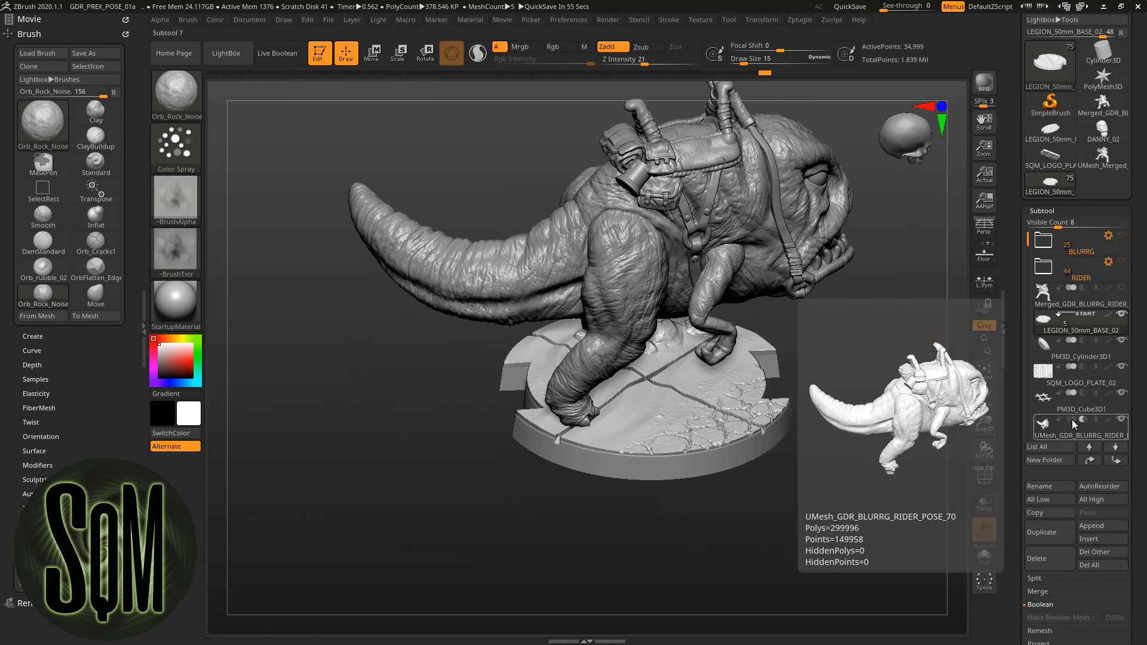
{"action": "left_click", "coordinate": [1060, 316]}
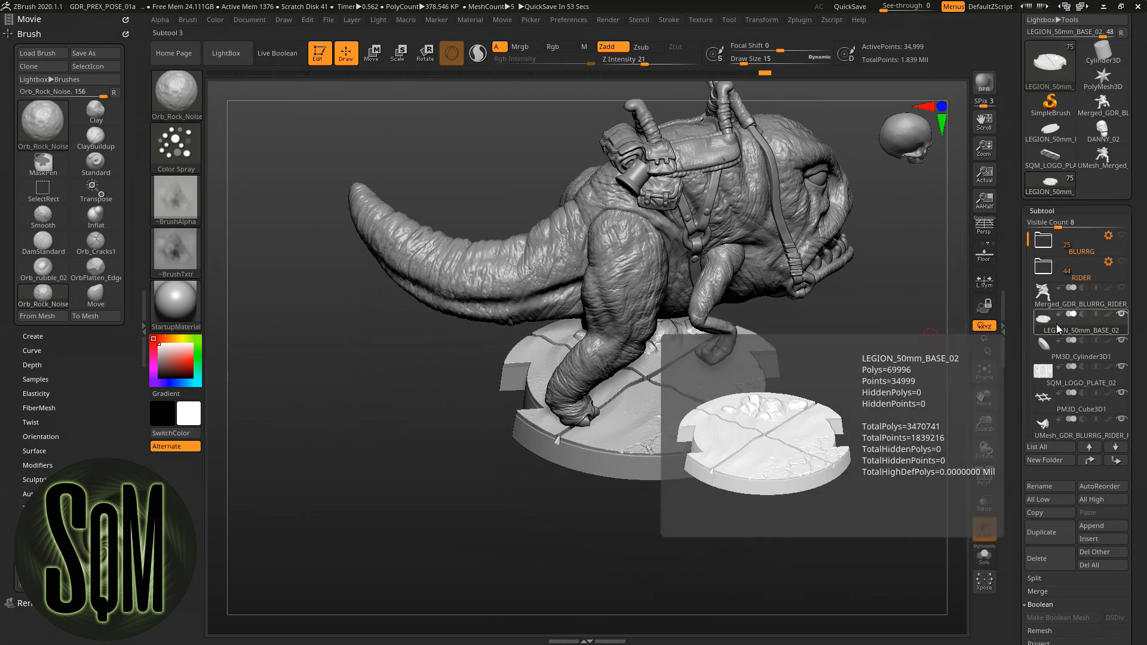
{"action": "left_click", "coordinate": [1059, 316]}
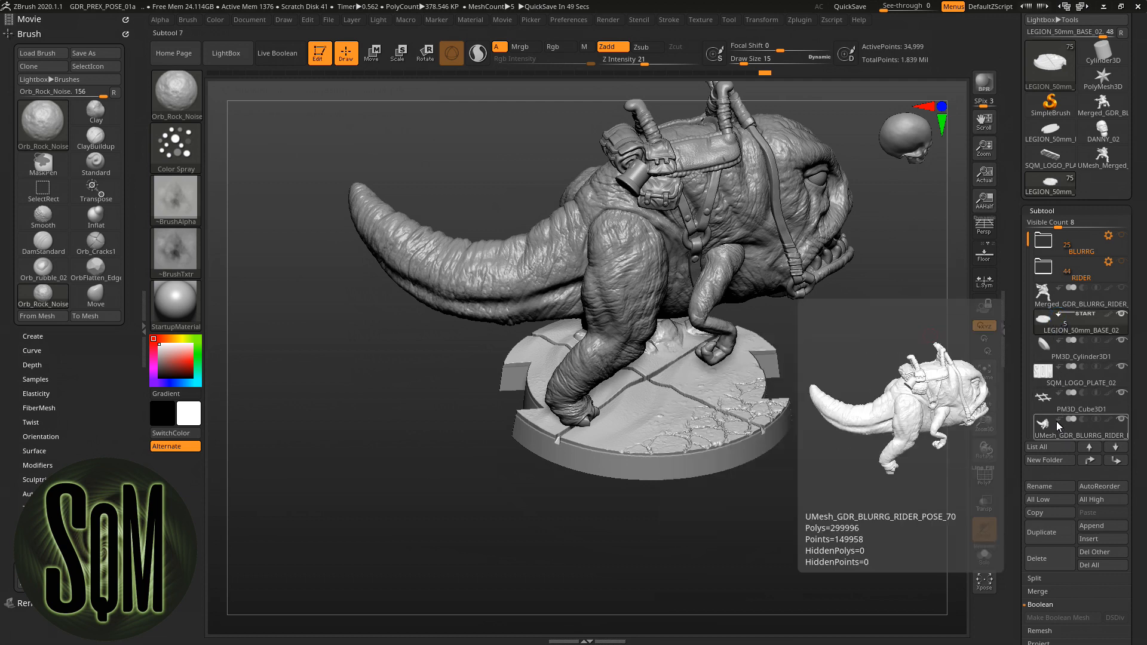
{"action": "left_click", "coordinate": [1082, 420]}
{"action": "left_click", "coordinate": [276, 53]}
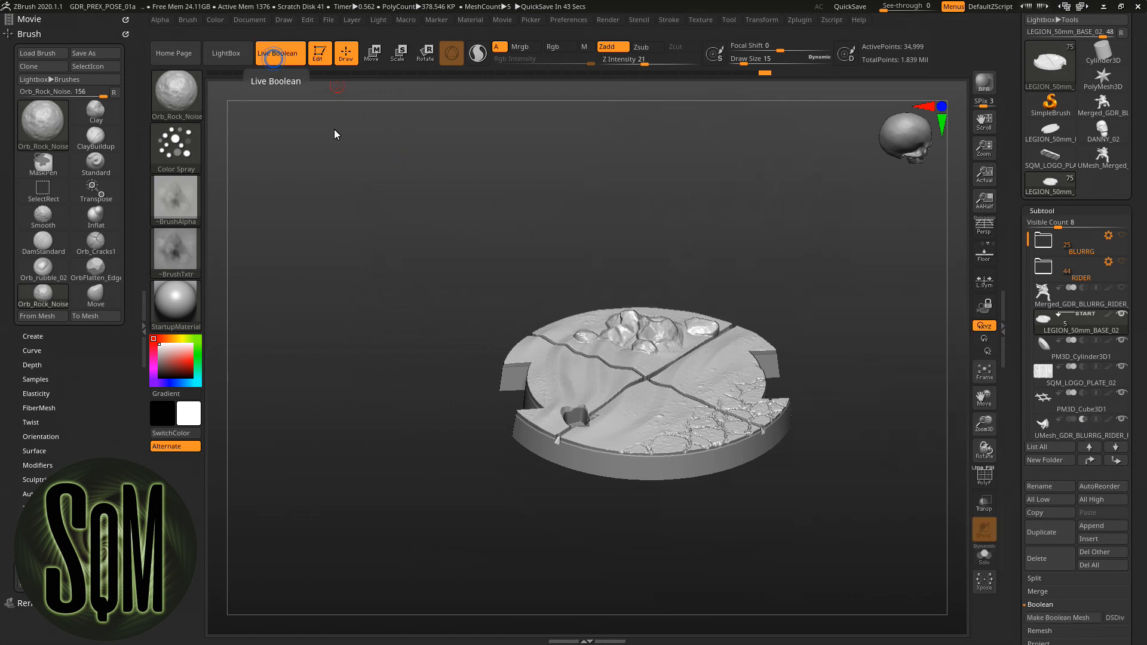
Generate the Boolean mesh of the base cut by the creature, switch to that mesh and check its wireframe.
{"action": "left_click_drag", "start_coordinate": [802, 309], "coordinate": [802, 365]}
{"action": "right_click_drag", "start_coordinate": [584, 435], "coordinate": [942, 500], "text": "ctrl"}
{"action": "left_click_drag", "start_coordinate": [1144, 635], "coordinate": [1098, 448]}
{"action": "left_click", "coordinate": [1070, 433]}
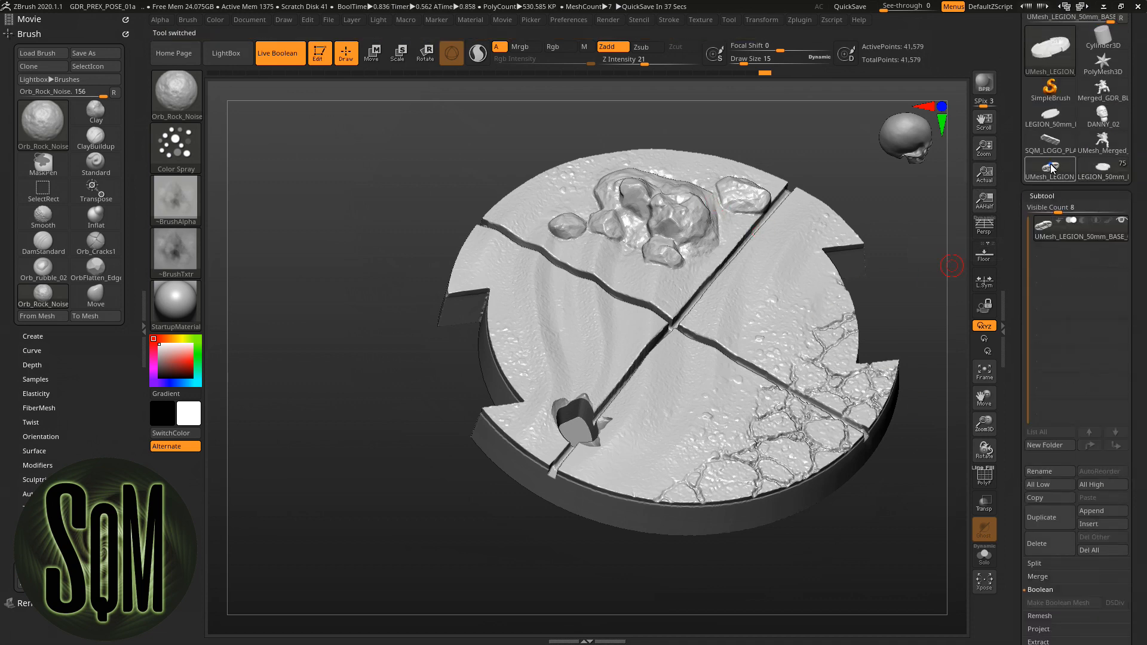
{"action": "right_click_drag", "start_coordinate": [733, 326], "coordinate": [744, 370]}
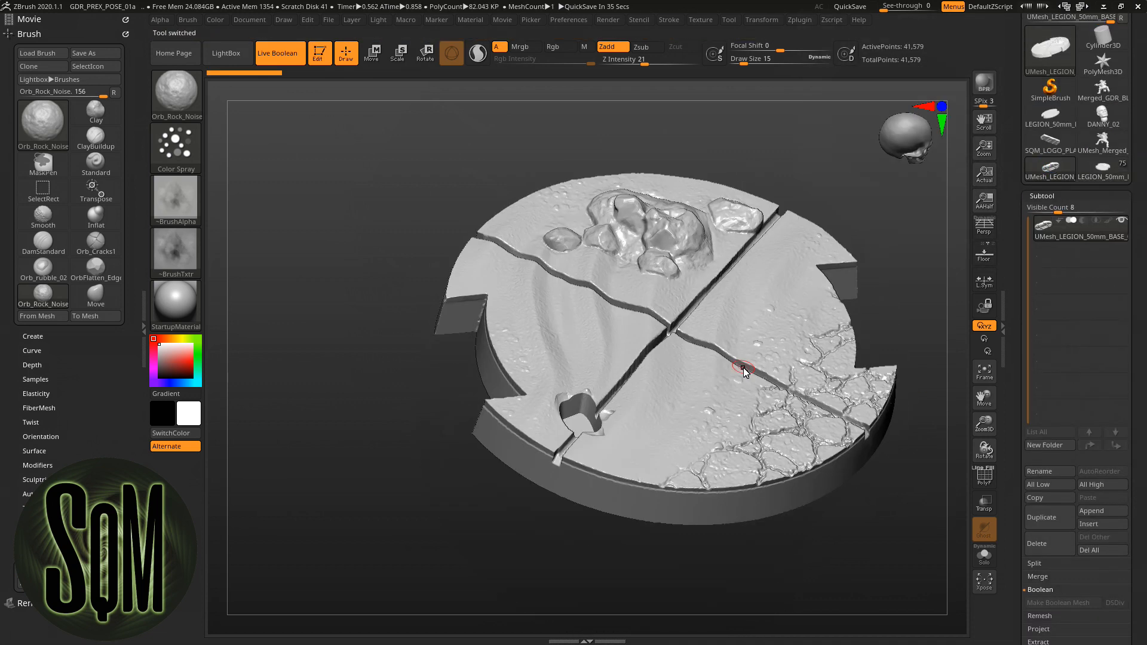
{"action": "left_click", "coordinate": [984, 476]}
{"action": "key", "text": "f"}
{"action": "right_click_drag", "start_coordinate": [616, 432], "coordinate": [860, 531], "text": "ctrl"}
{"action": "left_click", "coordinate": [984, 477]}
{"action": "right_click_drag", "start_coordinate": [873, 478], "coordinate": [583, 468], "text": "ctrl"}
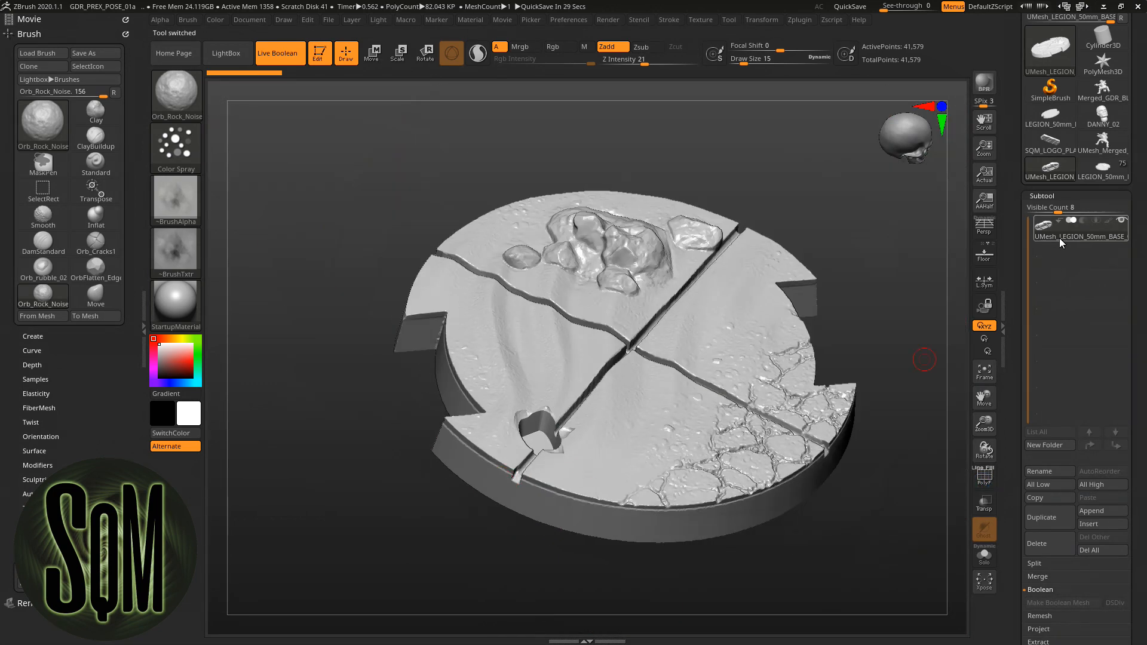
Try to split the Boolean base mesh into separate parts.
{"action": "left_click", "coordinate": [1041, 565]}
{"action": "left_click", "coordinate": [1058, 605]}
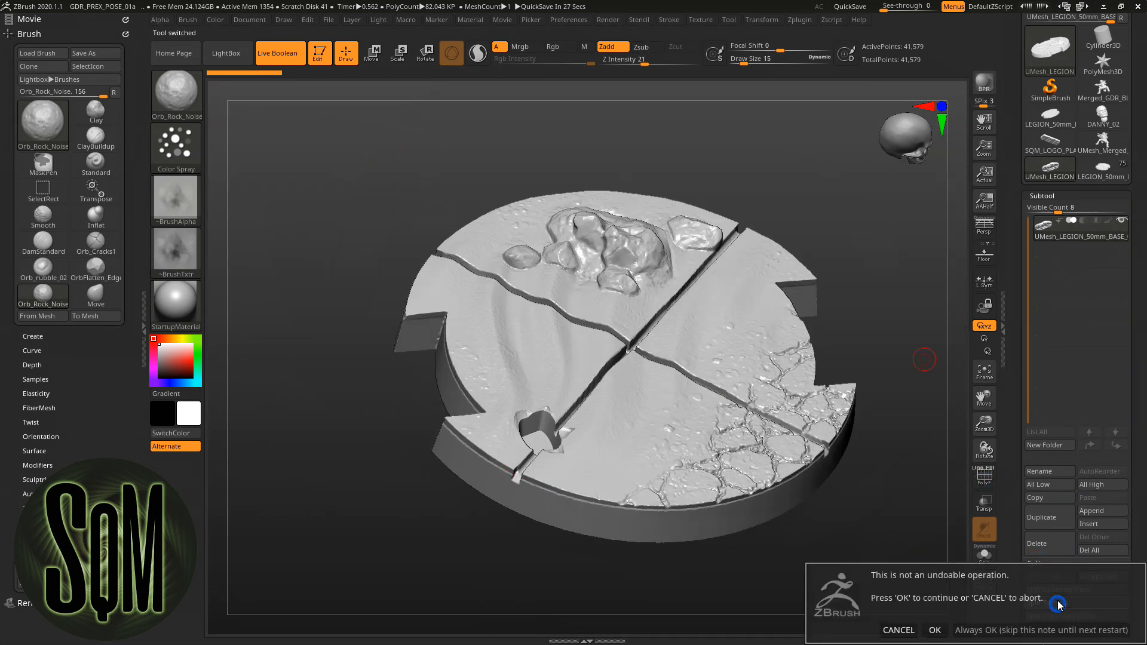
{"action": "left_click", "coordinate": [940, 631]}
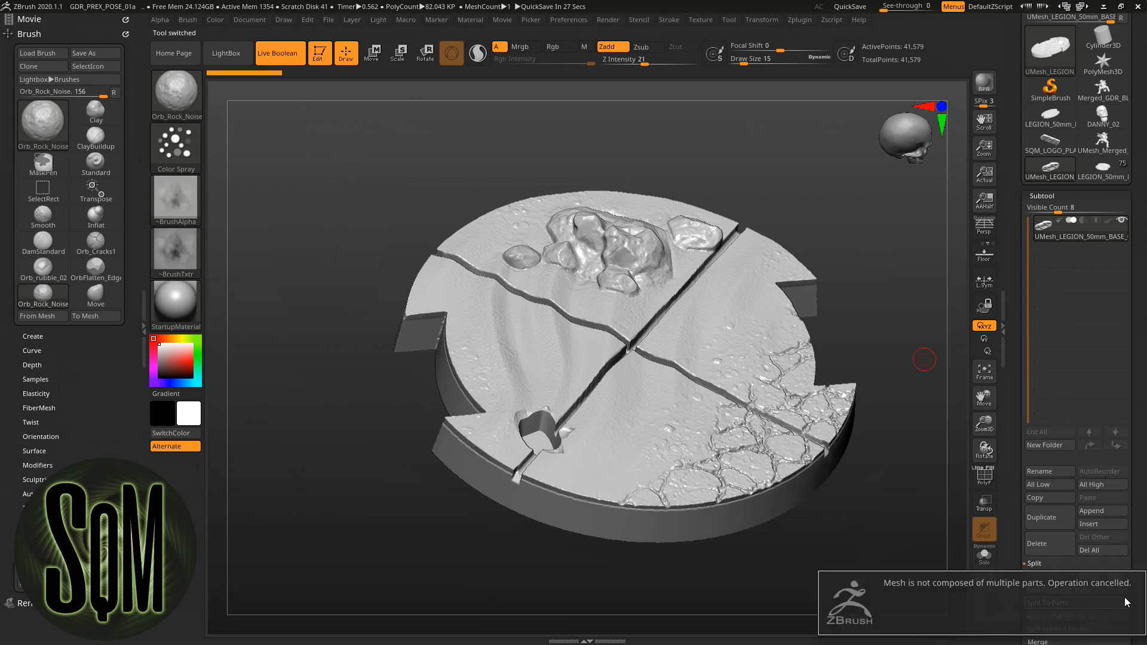
{"action": "left_click", "coordinate": [914, 531]}
{"action": "left_click_drag", "start_coordinate": [889, 291], "coordinate": [902, 269]}
Update the Boolean base's 3D print size ratios, choosing 50.00 x 9.35 x 47.50 mm.
{"action": "left_click", "coordinate": [805, 19]}
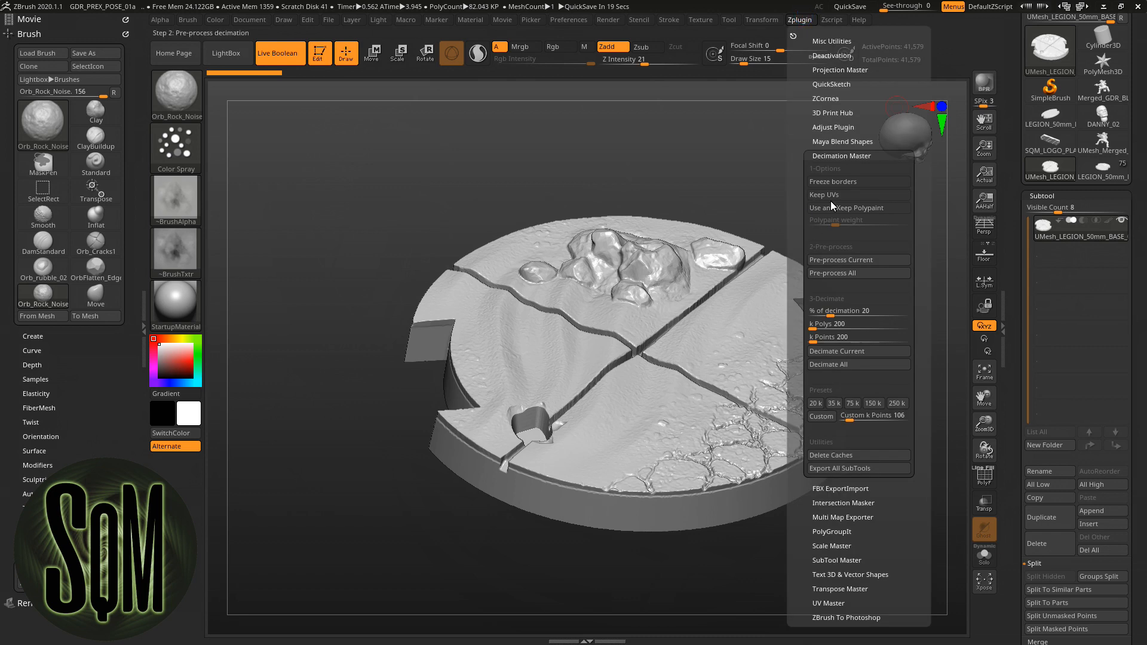
{"action": "left_click", "coordinate": [834, 113]}
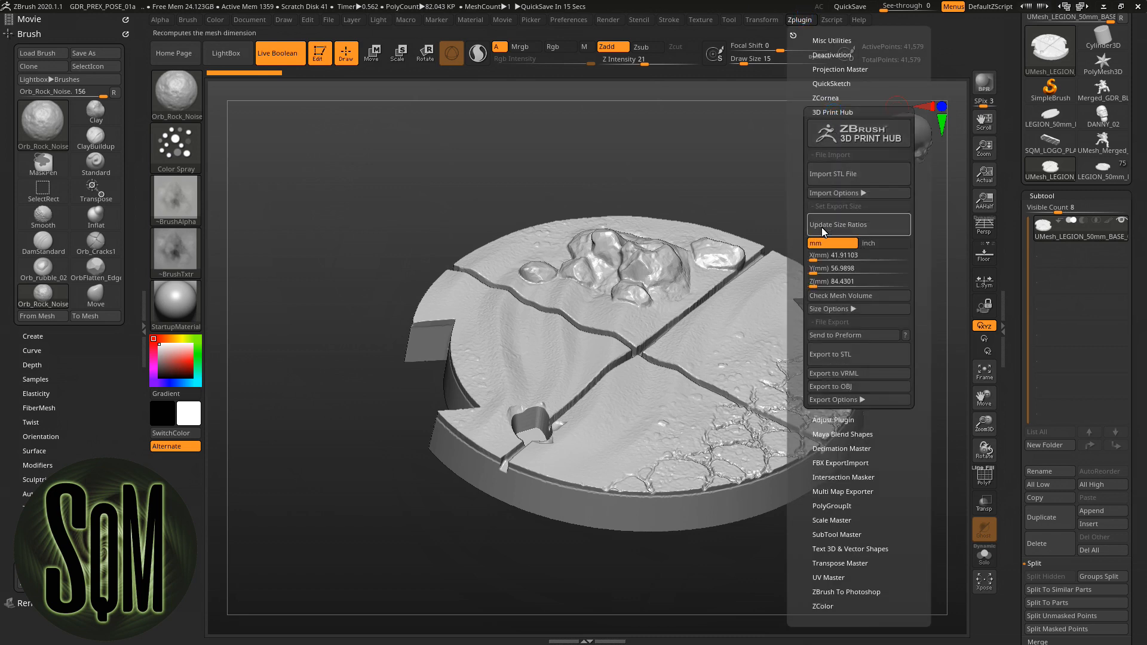
{"action": "left_click", "coordinate": [846, 232]}
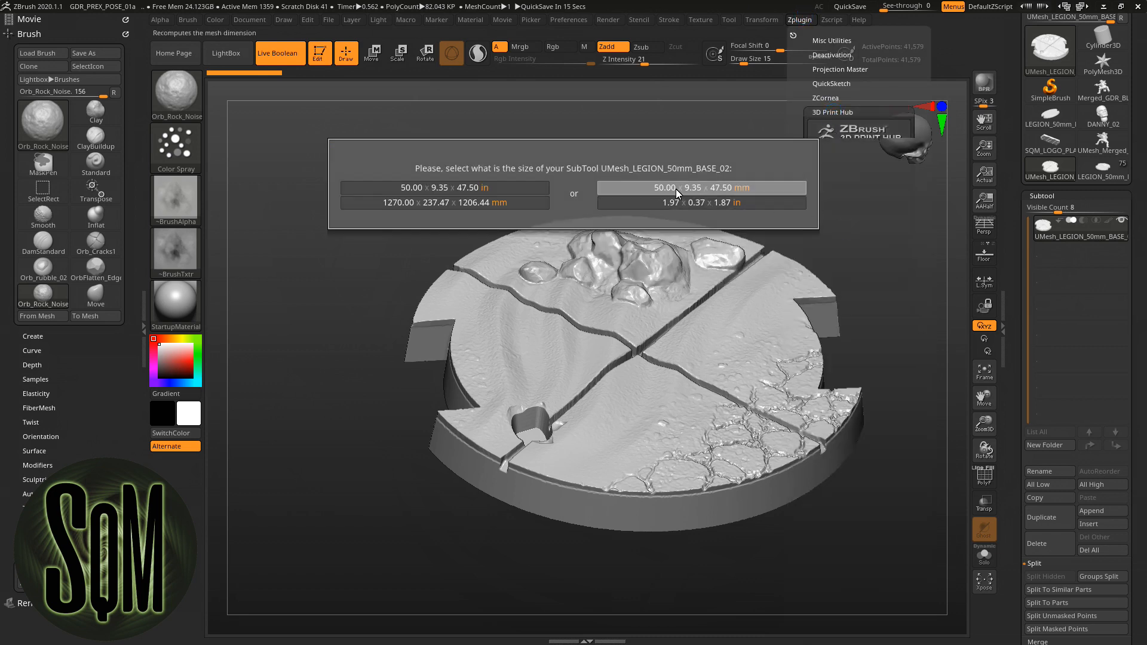
{"action": "left_click", "coordinate": [728, 188]}
Export the base to the STLs_PREX_RIDERS_01 folder as GDR_PREX_POSE_01_BASE.stl.
{"action": "left_click", "coordinate": [800, 22]}
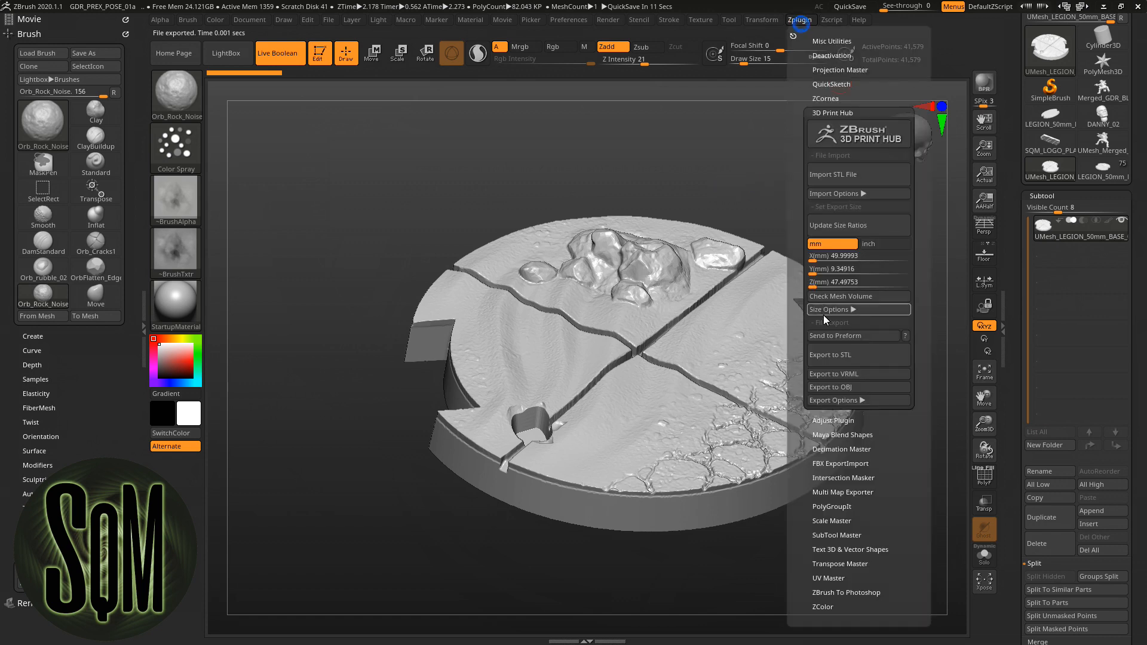
{"action": "left_click", "coordinate": [829, 357]}
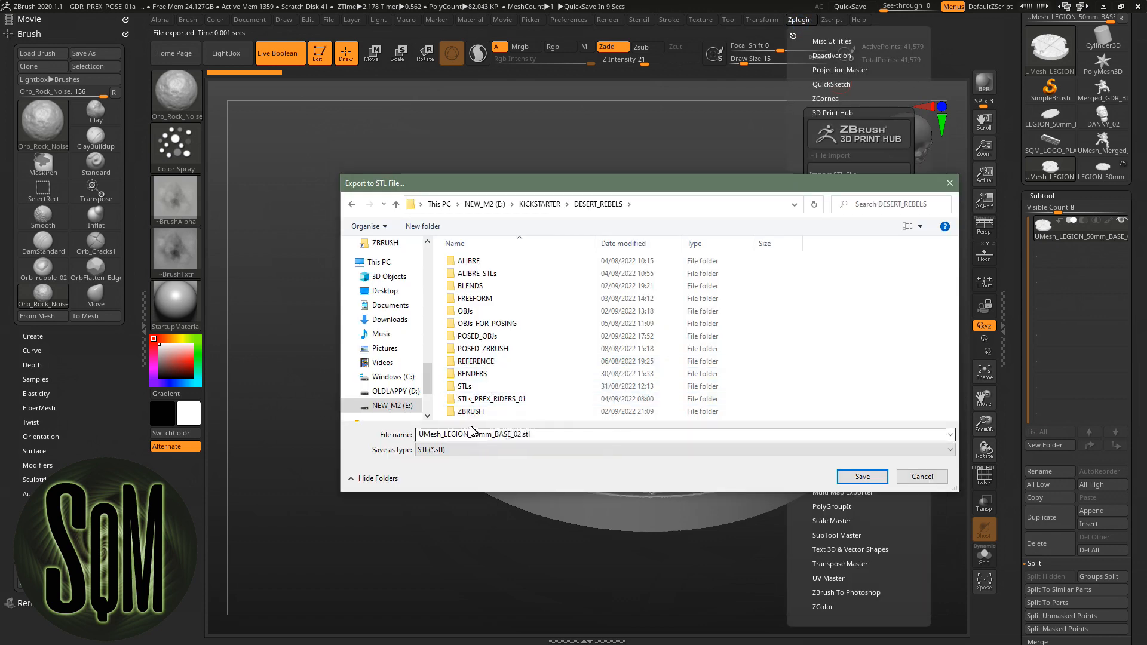
{"action": "double_click", "coordinate": [478, 399]}
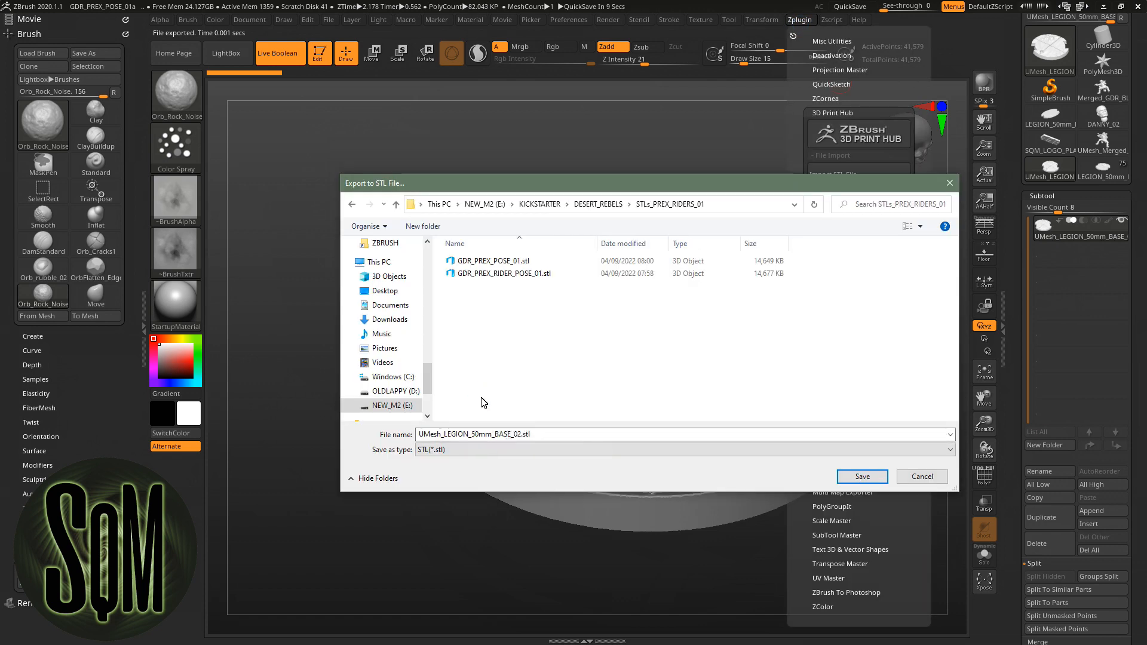
{"action": "left_click", "coordinate": [497, 263]}
{"action": "double_click", "coordinate": [476, 435]}
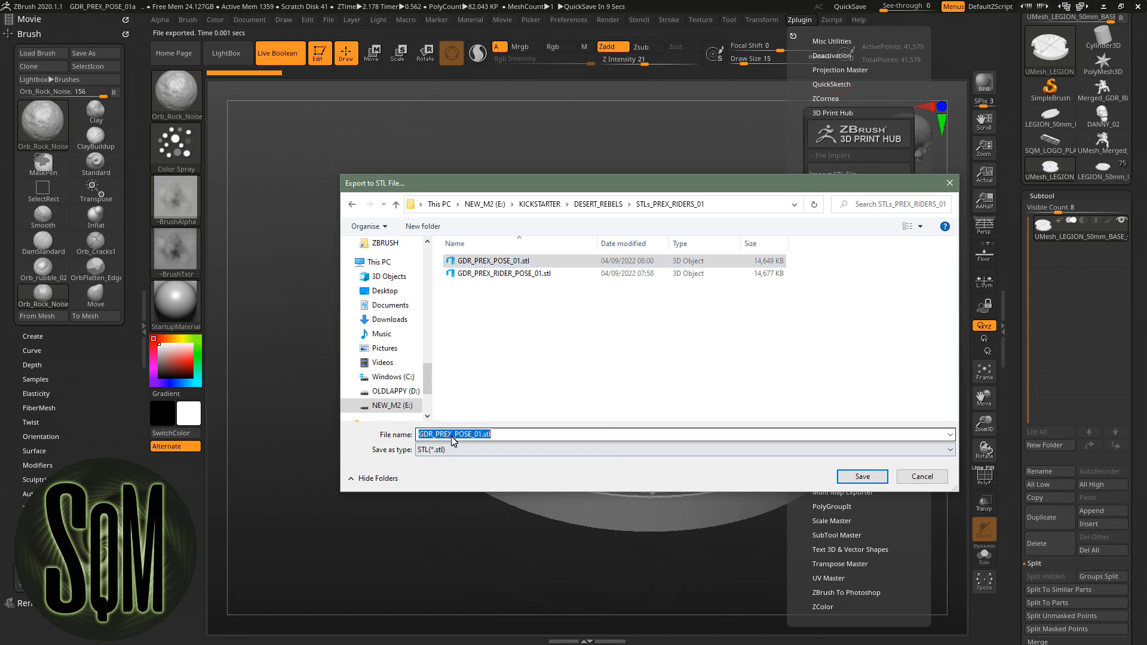
{"action": "left_click", "coordinate": [482, 438]}
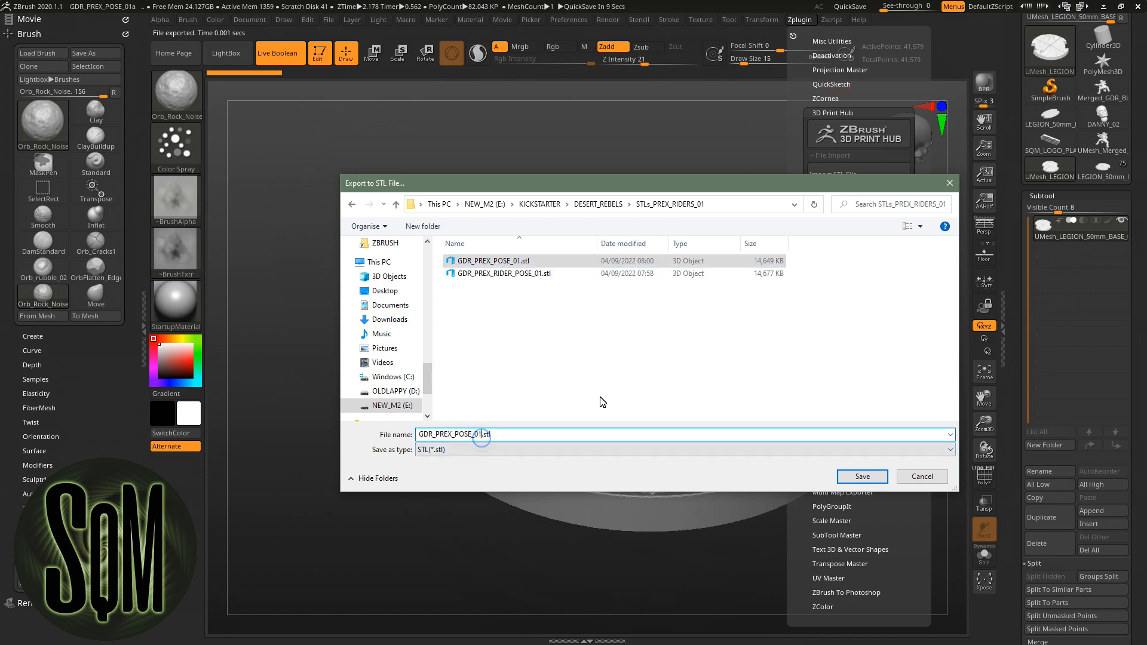
{"action": "type", "text": "_BASE"}
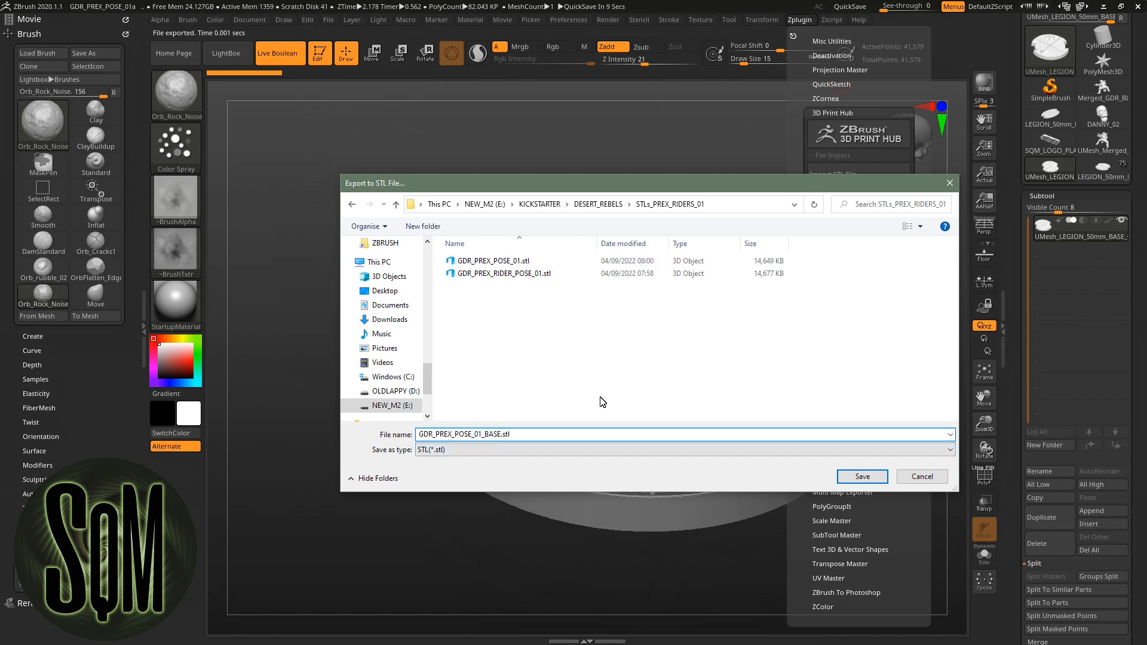
{"action": "left_click", "coordinate": [863, 476]}
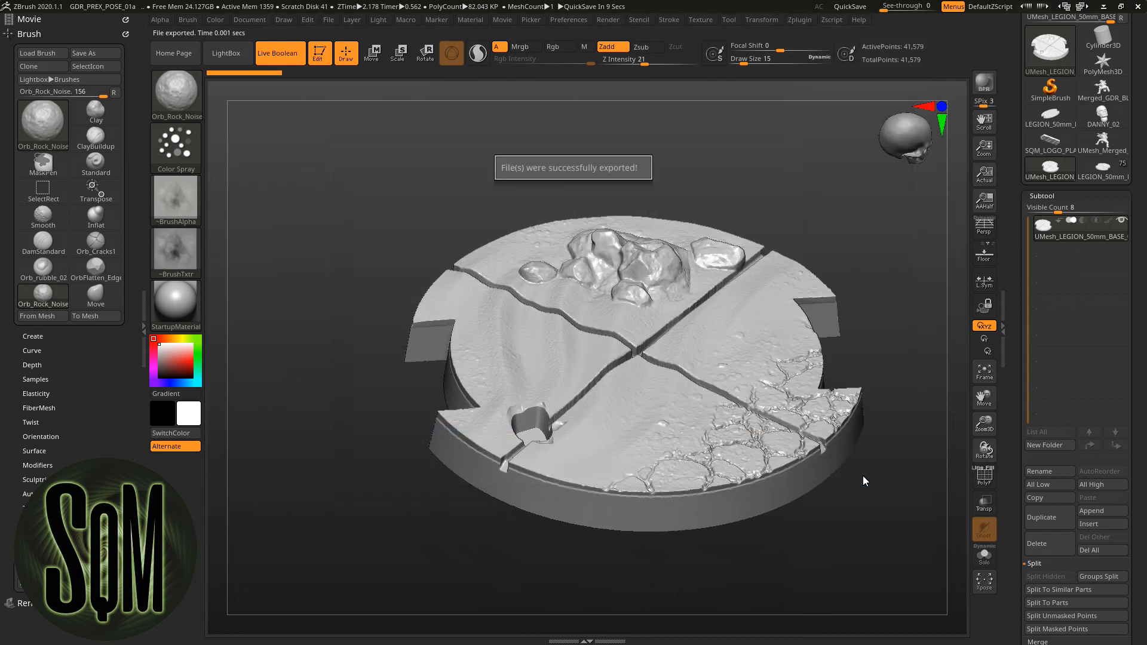